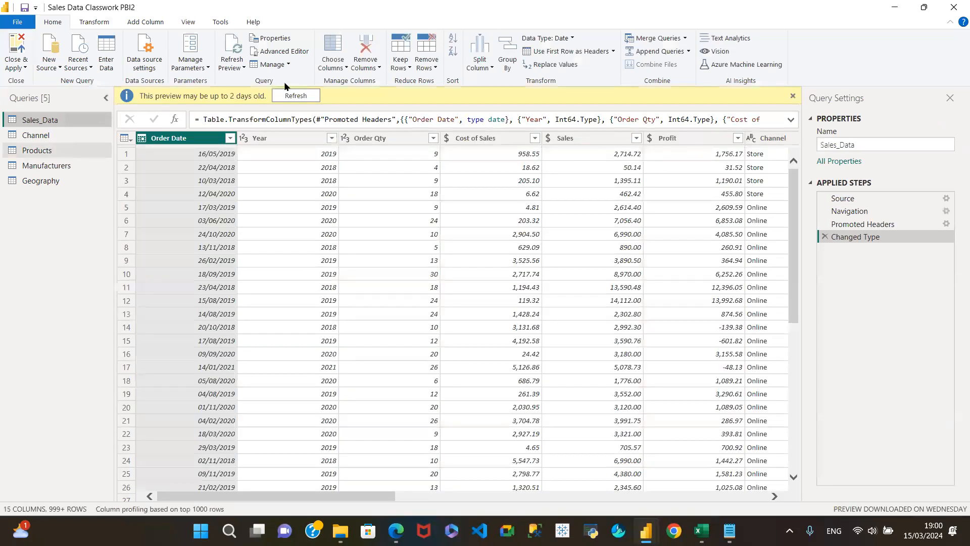
# Refresh the Sales_Data query preview and look through all of its columns
pyautogui.click(294, 96)
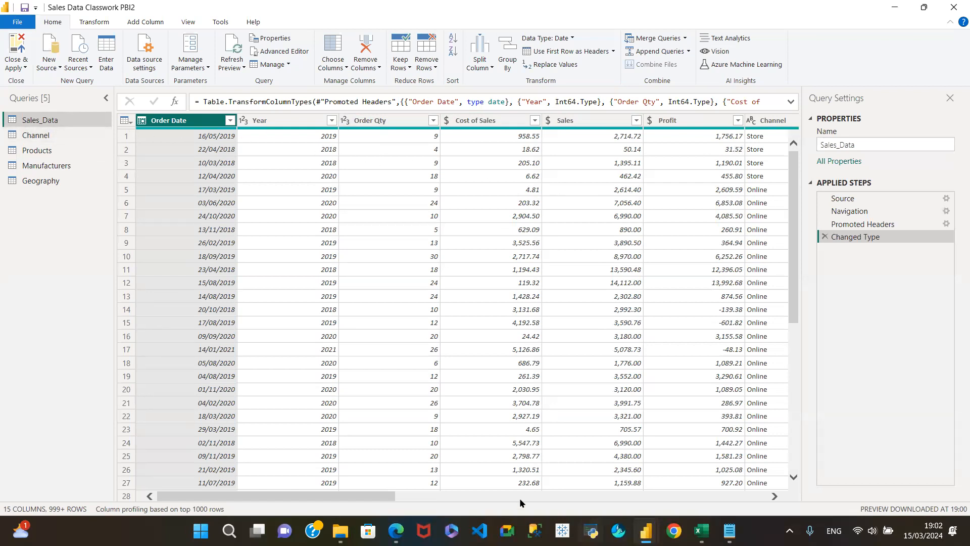
pyautogui.moveTo(382, 494); pyautogui.dragTo(791, 527)
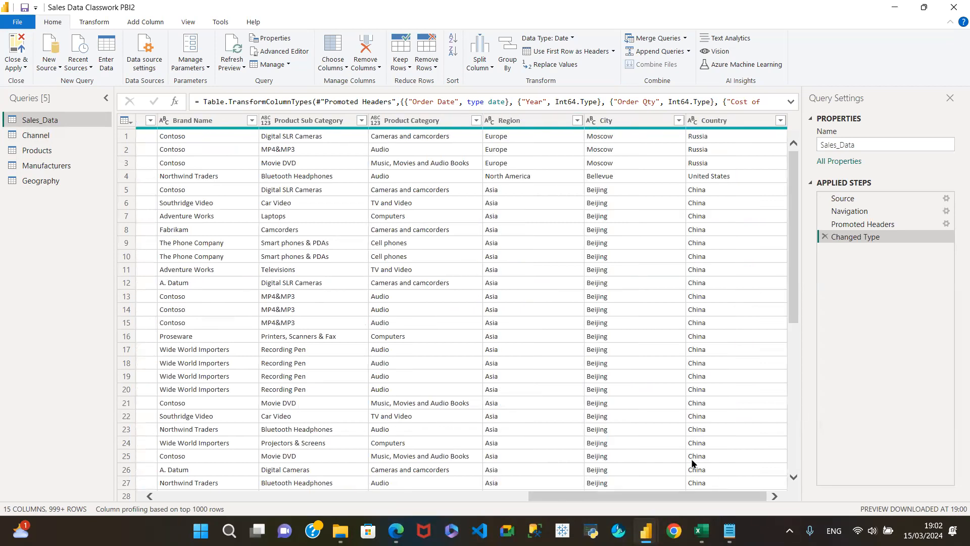
pyautogui.moveTo(7, 127); pyautogui.dragTo(10, 128)
pyautogui.moveTo(312, 132)
pyautogui.moveTo(606, 498); pyautogui.dragTo(332, 522)
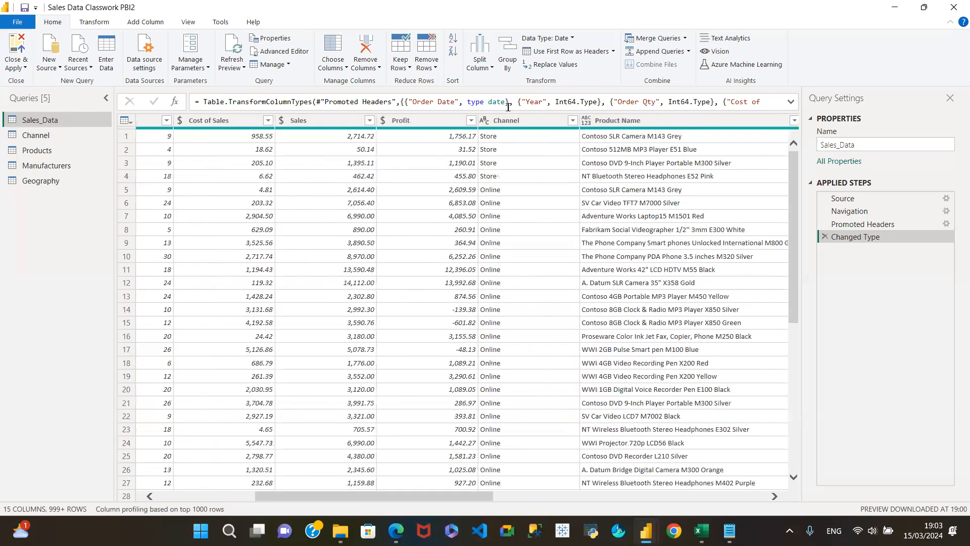
# Examine the Channel column's filter values in Sales_Data, loading the complete list
pyautogui.click(571, 121)
pyautogui.click(572, 121)
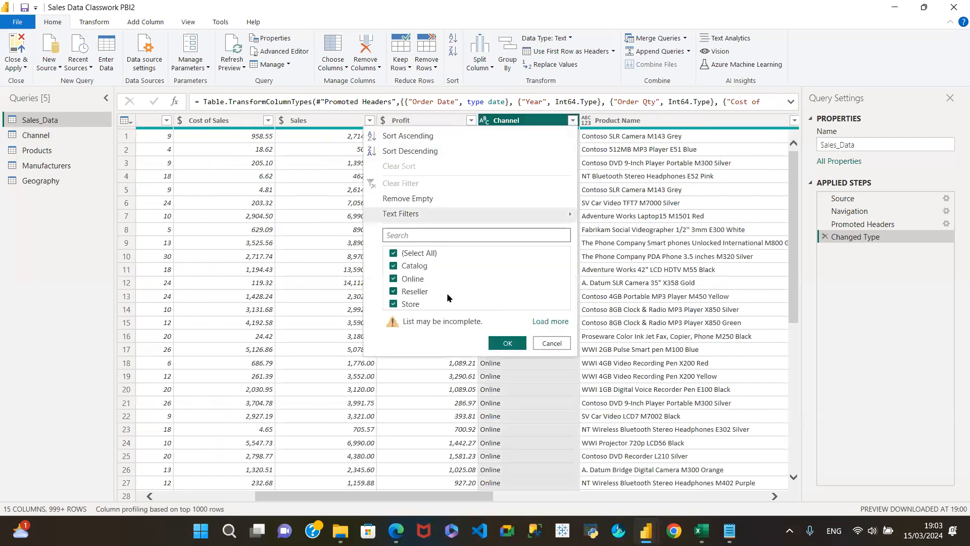
pyautogui.click(556, 322)
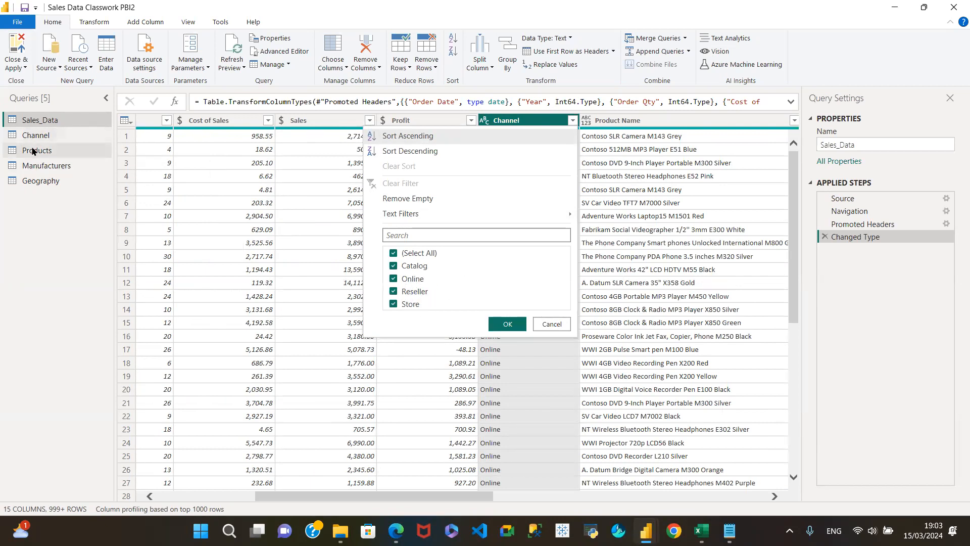
# Refresh the Products query preview and compare the table with Sales_Data
pyautogui.click(73, 147)
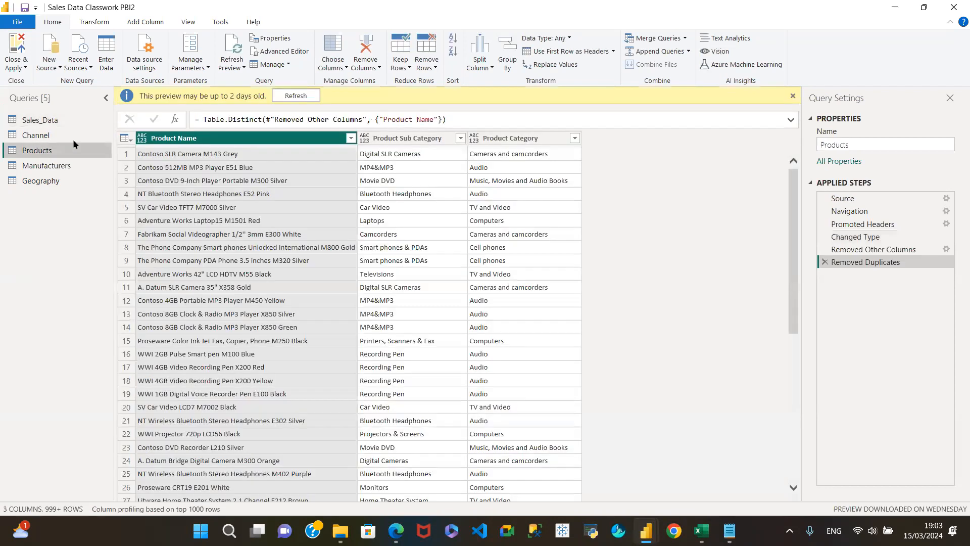
pyautogui.click(308, 96)
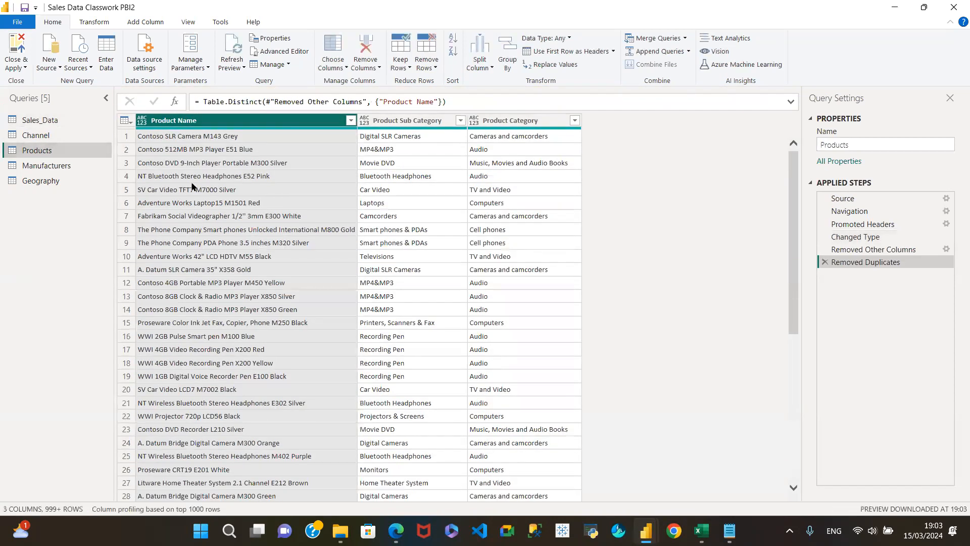
pyautogui.click(71, 118)
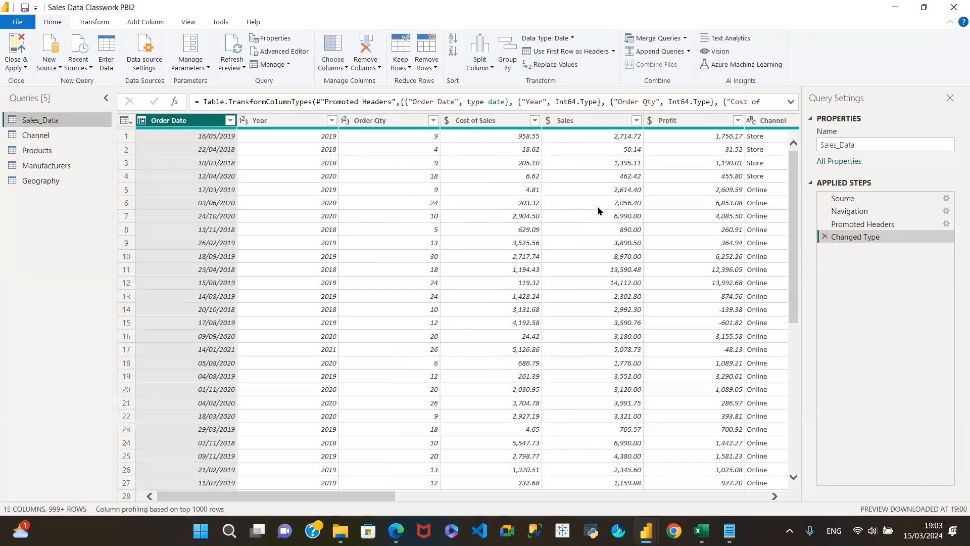
pyautogui.click(54, 150)
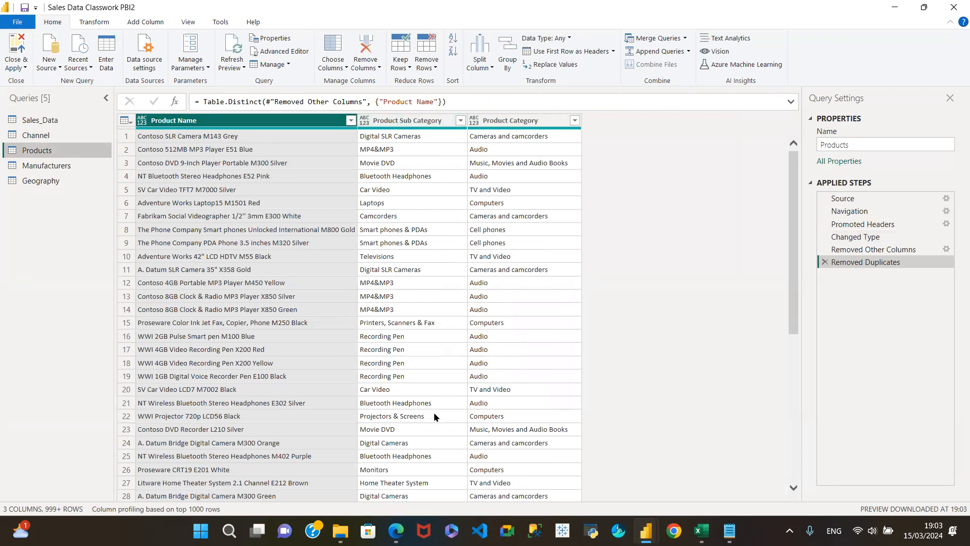
# Refresh the Manufacturers query preview and compare the table with Sales_Data
pyautogui.click(42, 167)
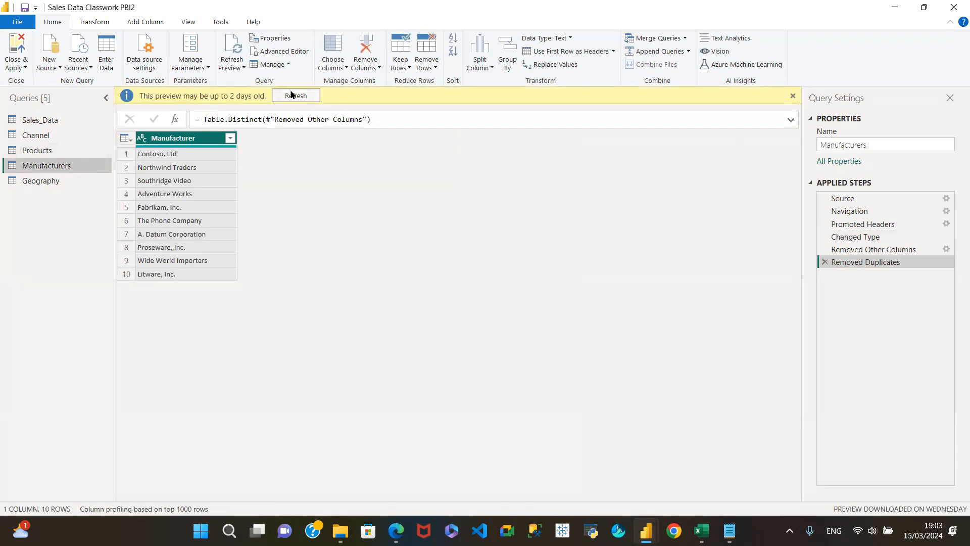
pyautogui.click(286, 94)
pyautogui.click(68, 118)
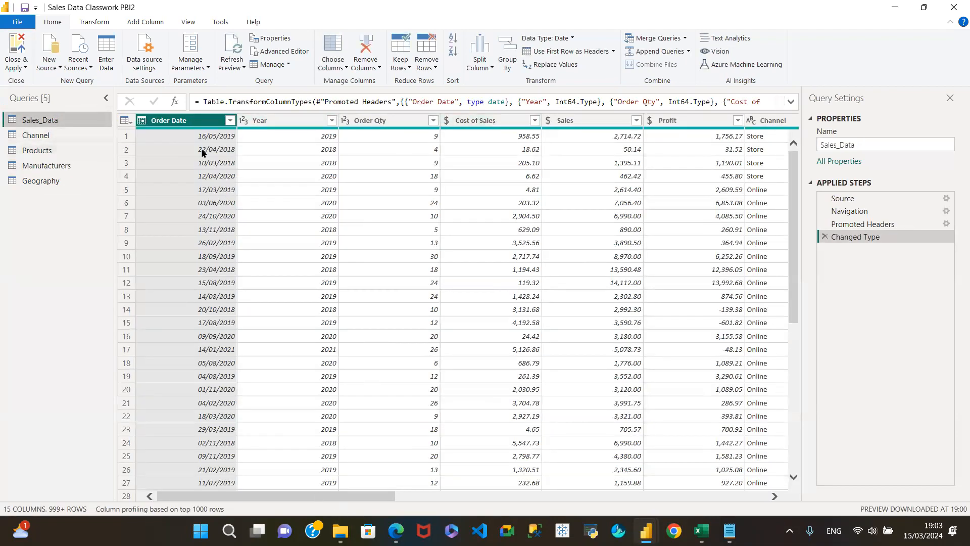
pyautogui.click(49, 167)
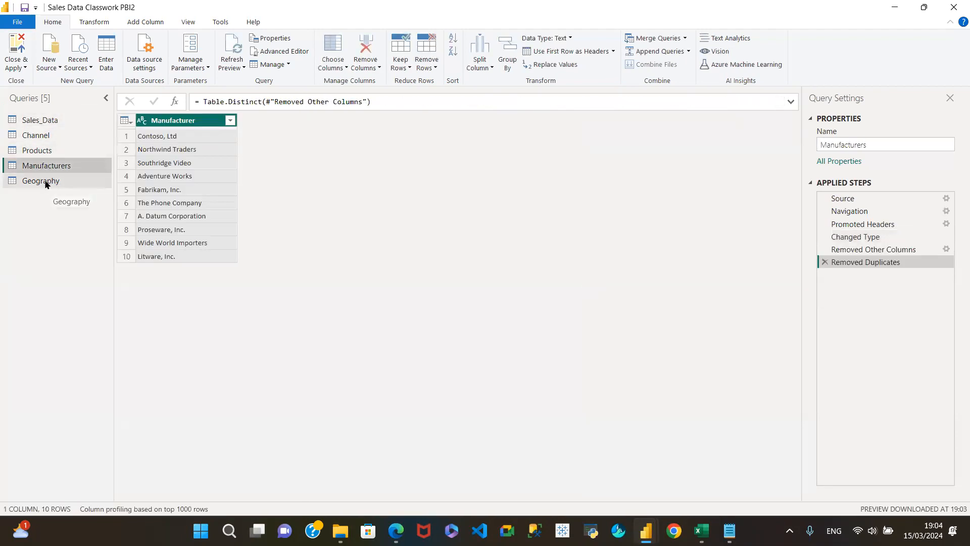
# Refresh the Geography query preview, review its columns and return to Sales_Data
pyautogui.click(45, 183)
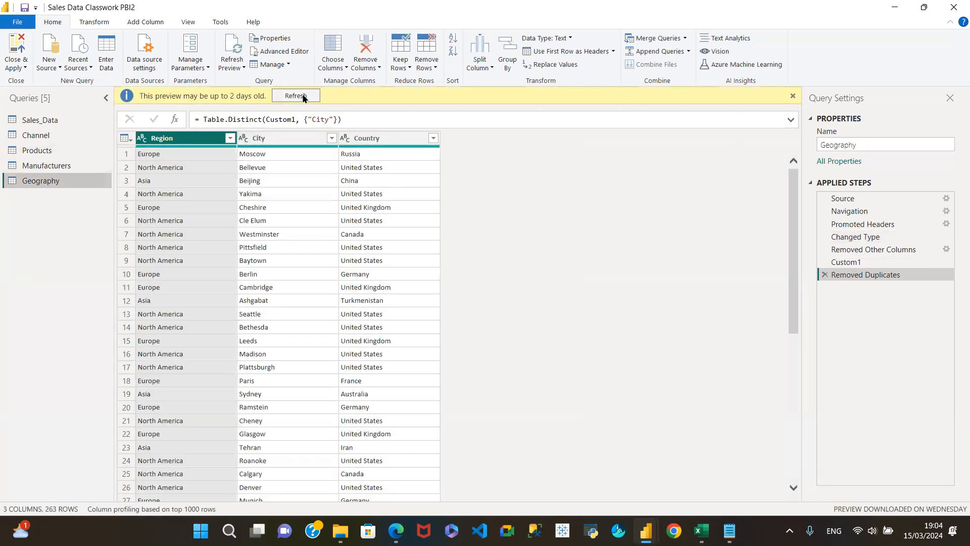
pyautogui.click(304, 97)
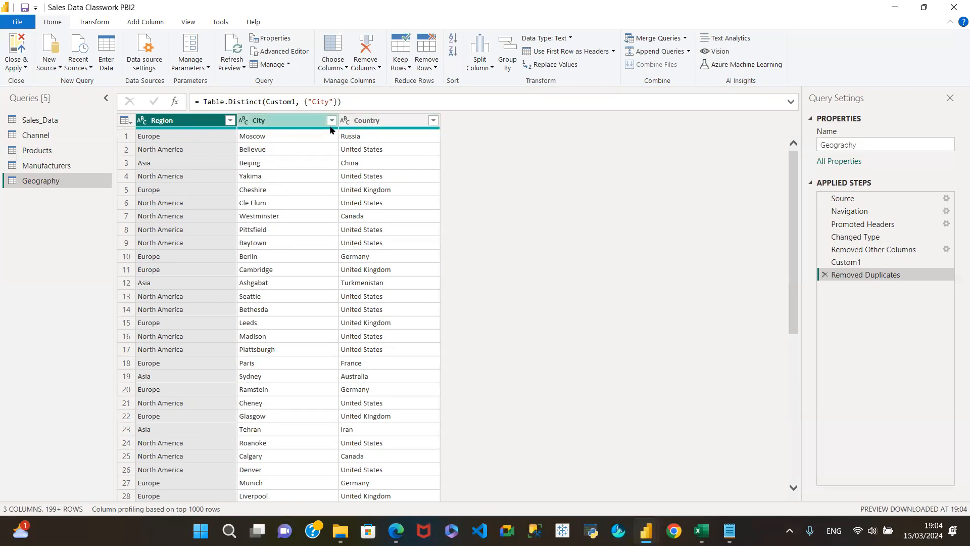
pyautogui.moveTo(265, 133)
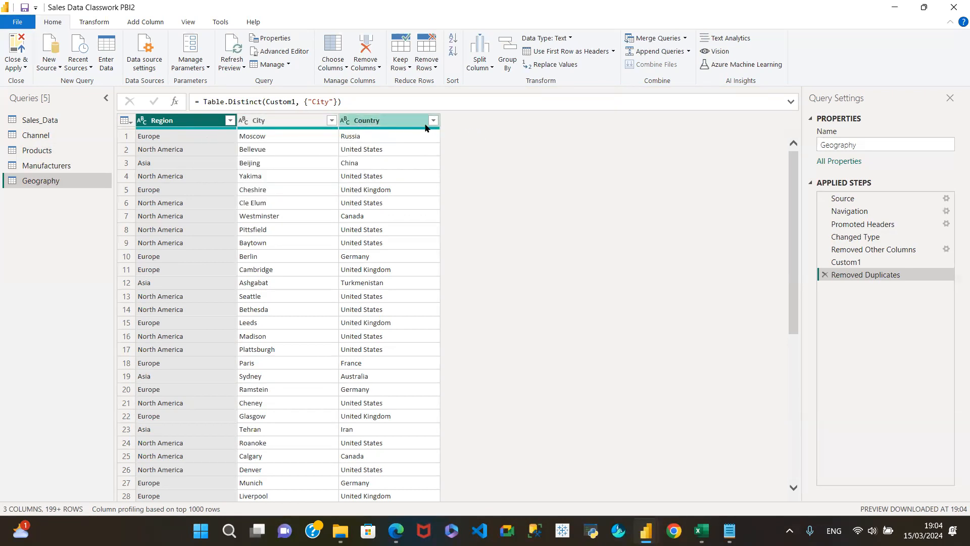
pyautogui.click(39, 119)
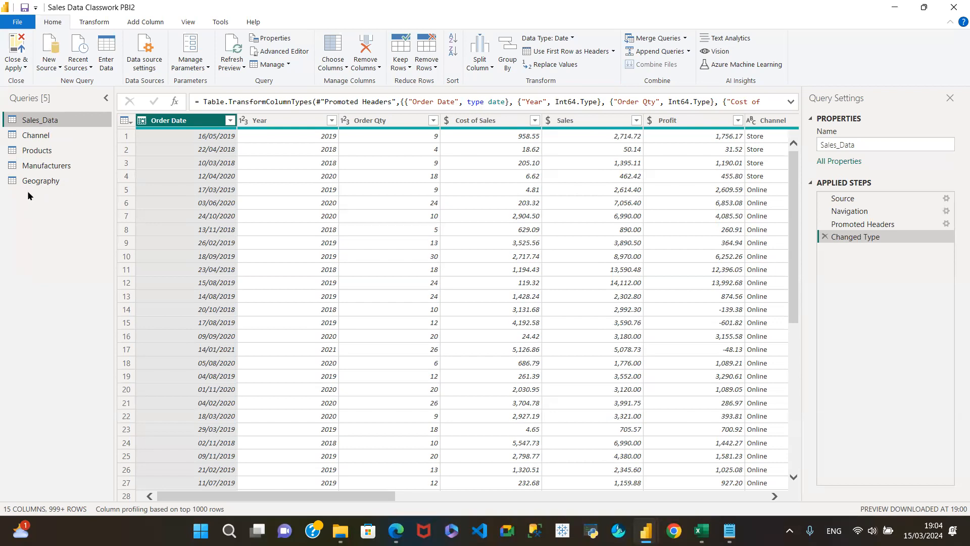
# Check the earliest and latest Order Date in Sales_Data by sorting ascending and descending, and delete the sort step
pyautogui.moveTo(730, 529)
pyautogui.click(230, 121)
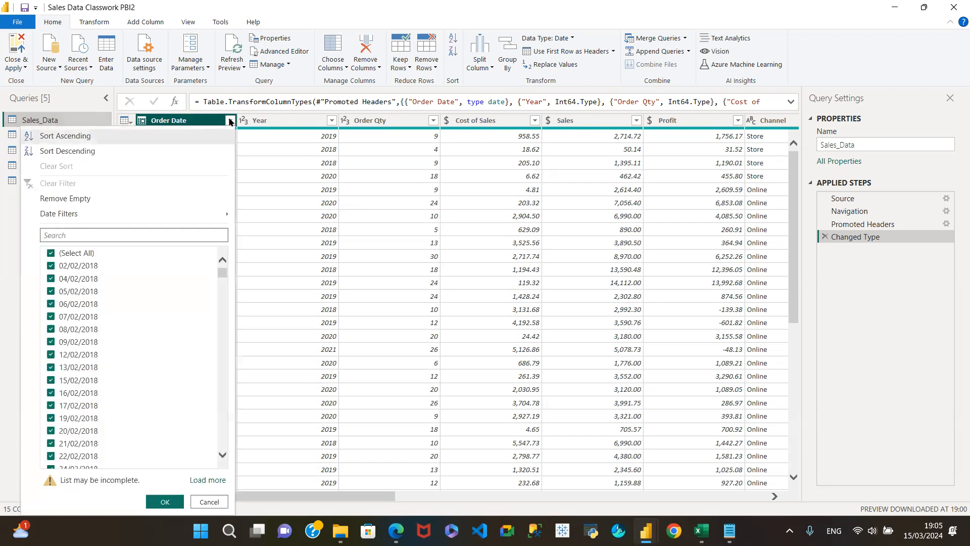
pyautogui.click(105, 136)
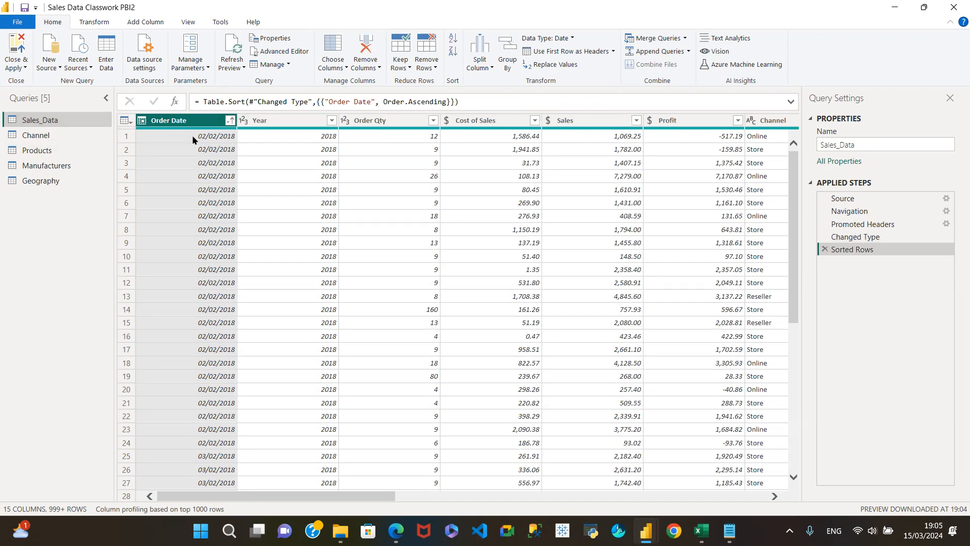
pyautogui.click(232, 121)
pyautogui.click(105, 151)
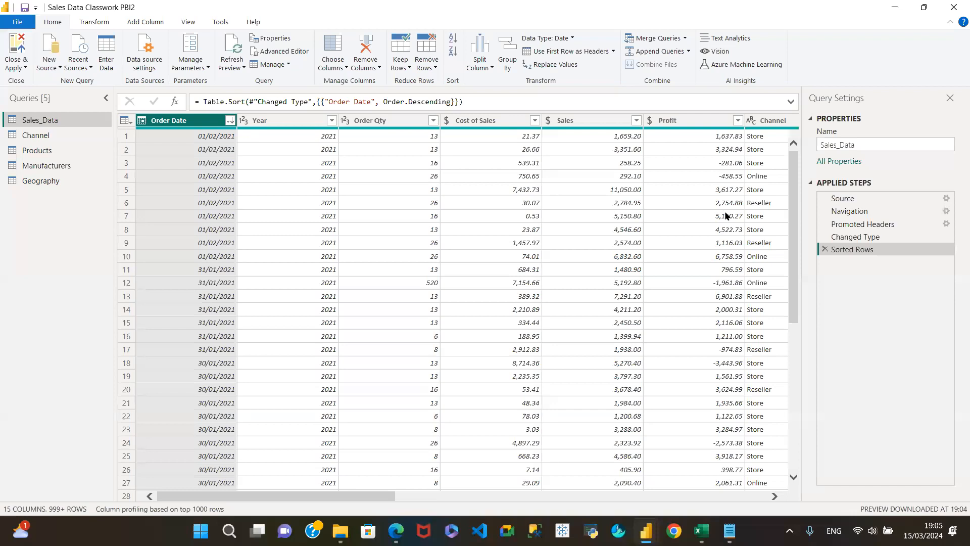
pyautogui.click(825, 250)
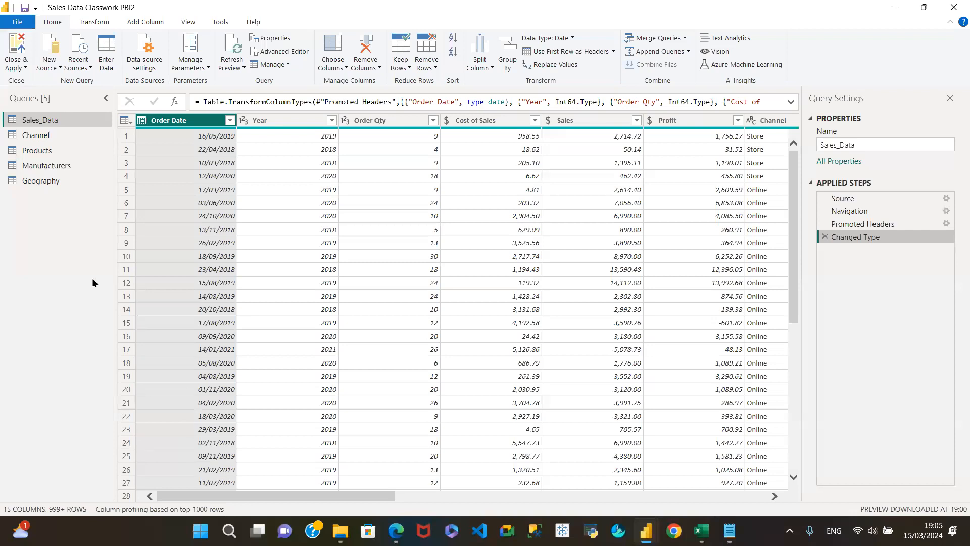
pyautogui.rightClick(58, 206)
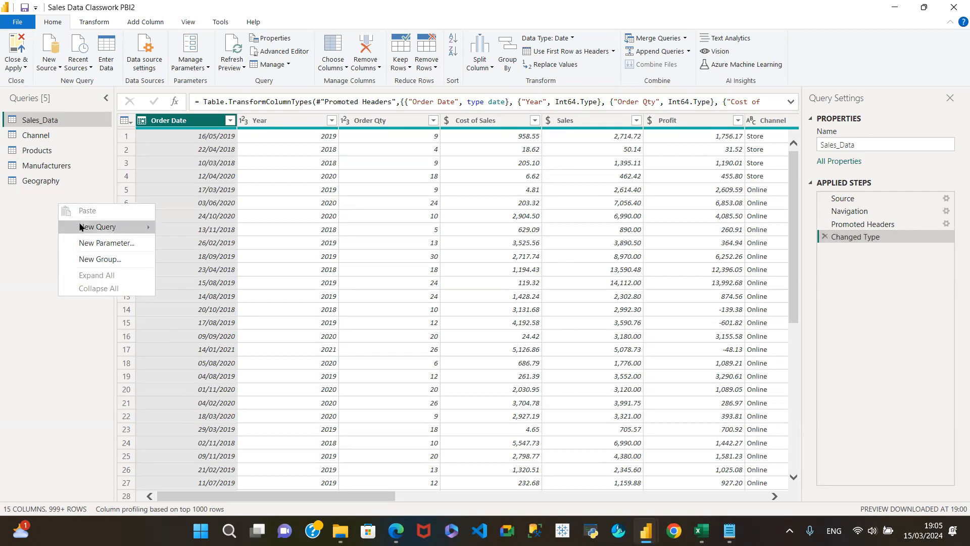
pyautogui.moveTo(81, 227)
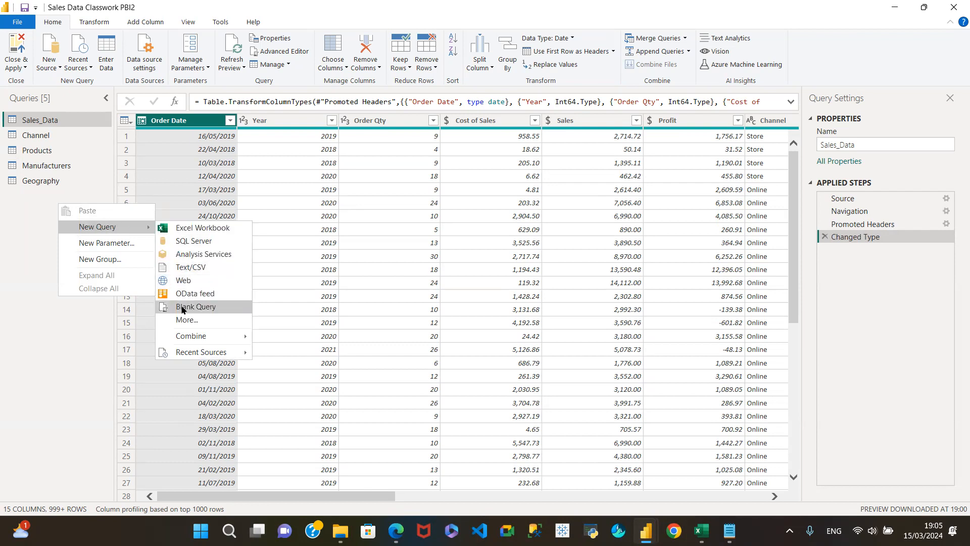
pyautogui.click(23, 222)
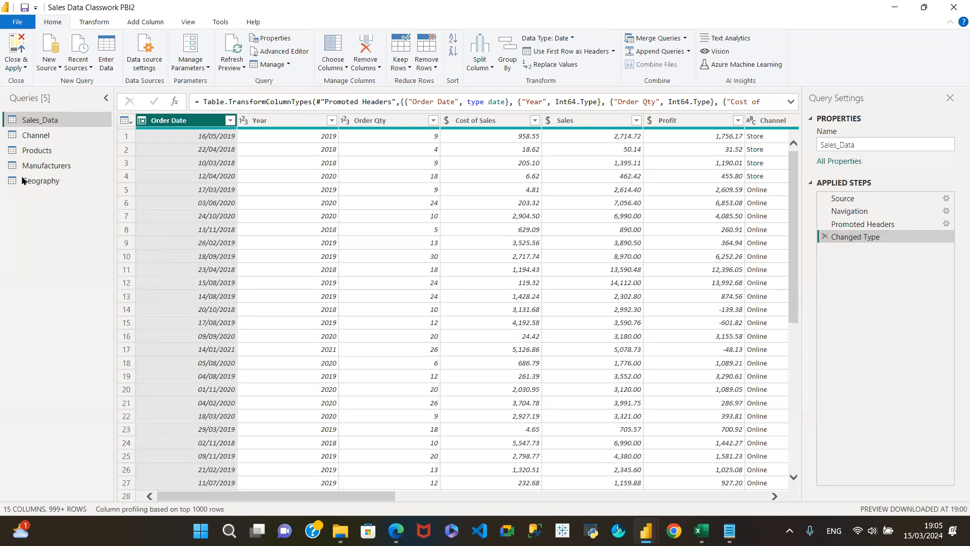
# Create a new blank query and open its code in the Advanced Editor
pyautogui.click(51, 67)
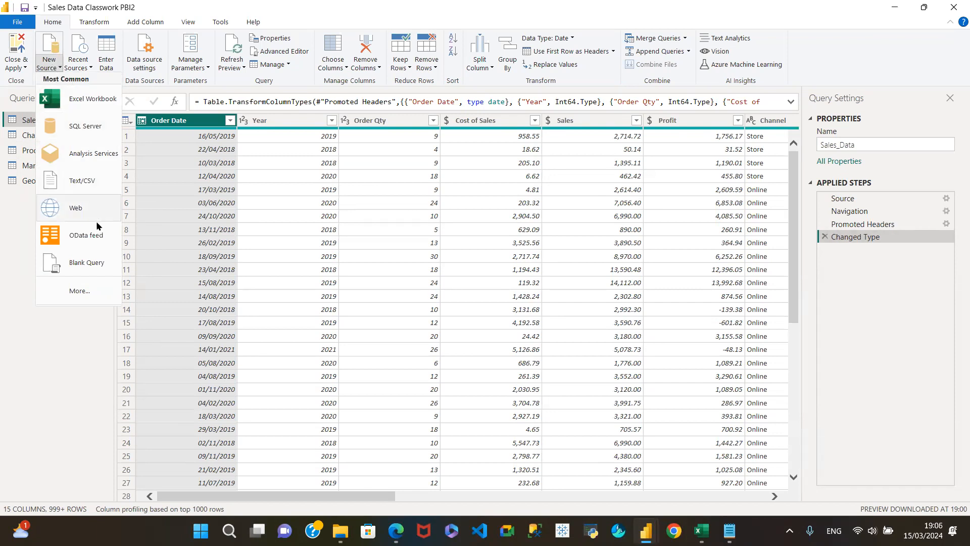
pyautogui.click(79, 263)
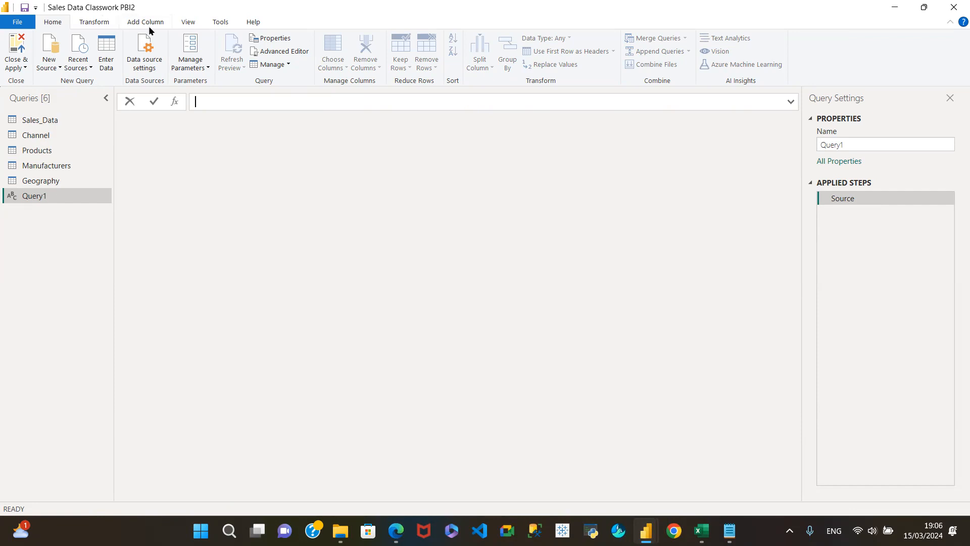
pyautogui.click(284, 51)
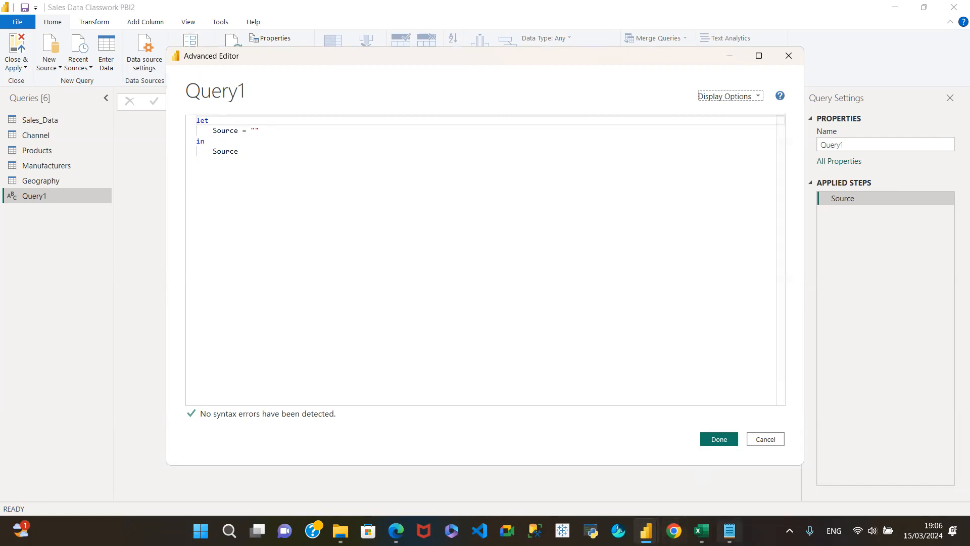
# Switch to Notepad and copy the entire fnDateTable code from the Power BI Date Table code (1) file
pyautogui.moveTo(730, 531)
pyautogui.click(724, 486)
pyautogui.click(100, 155)
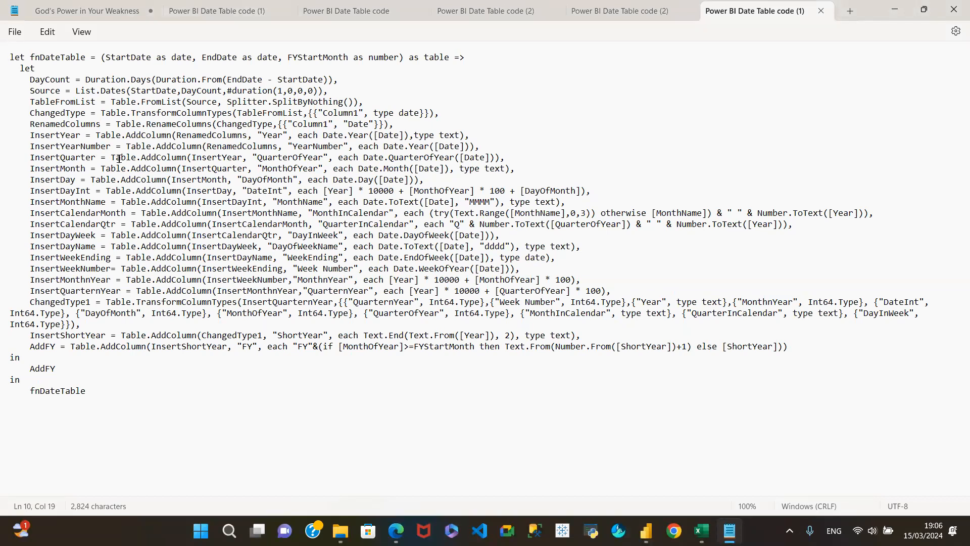
pyautogui.hotkey('ctrl', 'a')
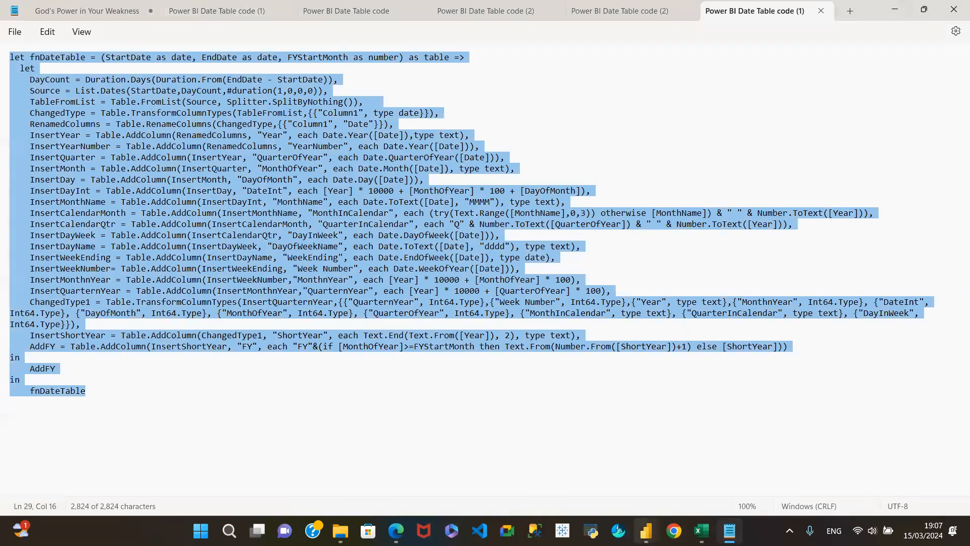
# Switch back to the Advanced Editor and replace all of Query1's code with the copied fnDateTable code, accepting the change
pyautogui.moveTo(646, 530)
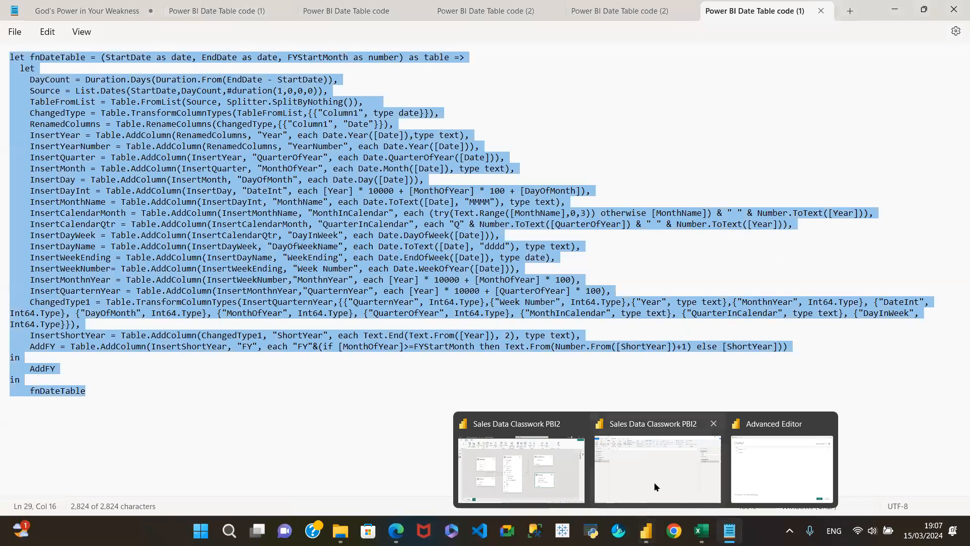
pyautogui.click(763, 460)
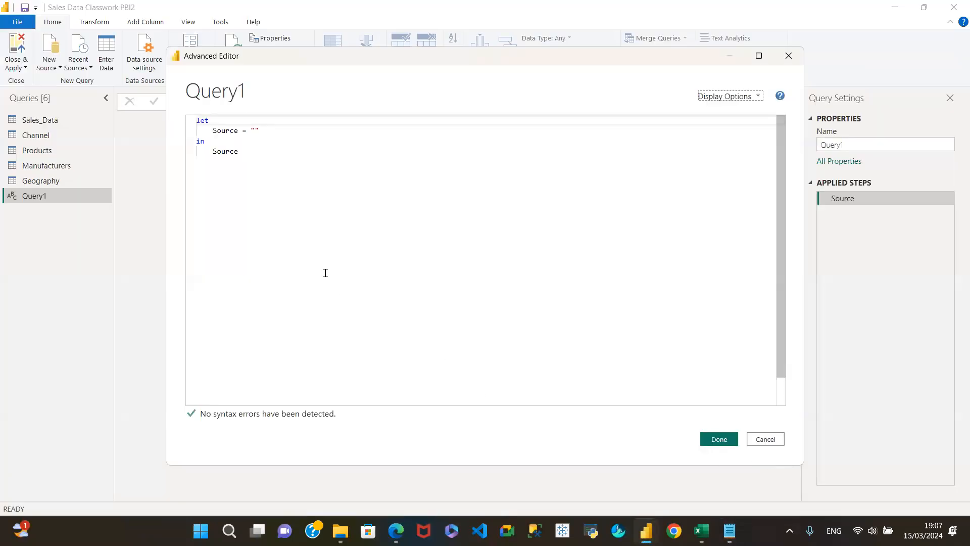
pyautogui.click(229, 150)
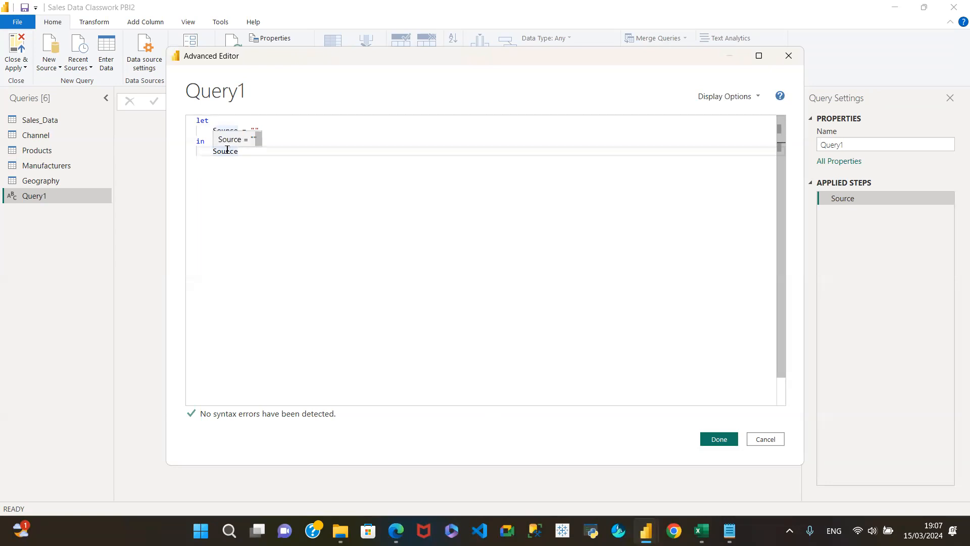
pyautogui.hotkey('ctrl', 'a')
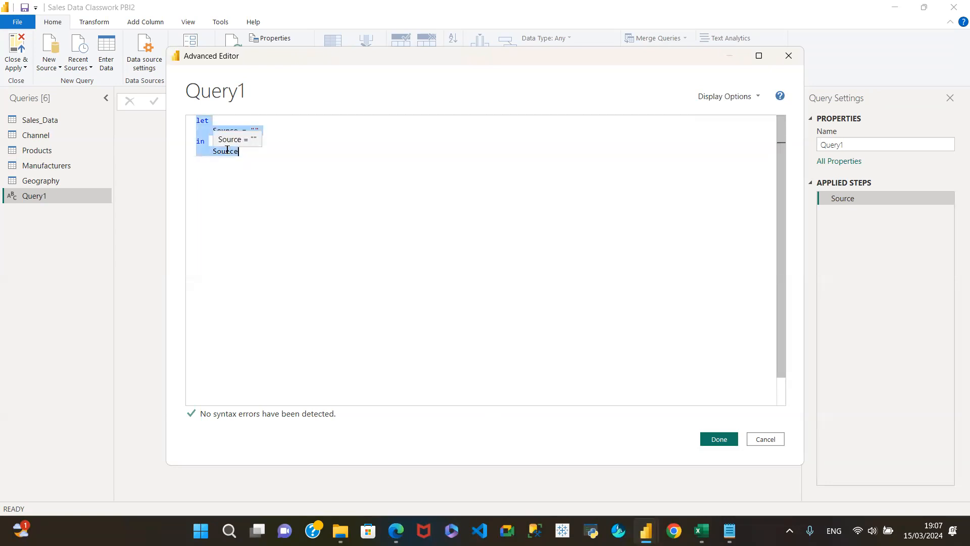
pyautogui.hotkey('ctrl', 'v')
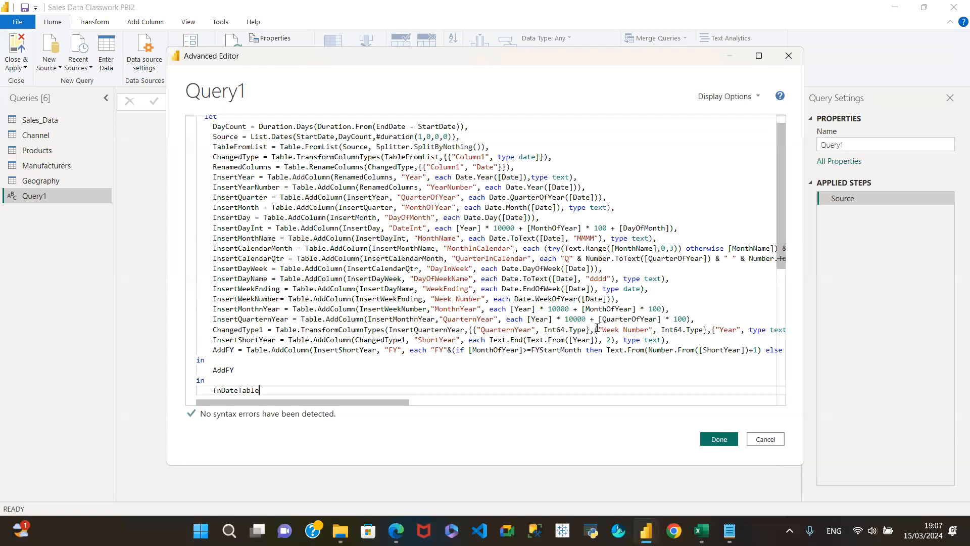
pyautogui.click(710, 441)
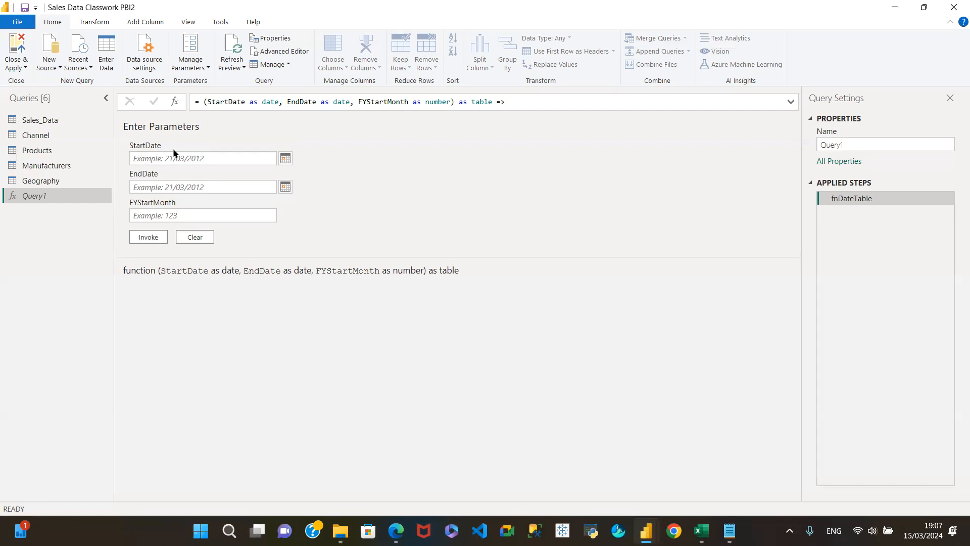
# Set the function's StartDate parameter to 01/02/2018 using the calendar picker
pyautogui.click(285, 160)
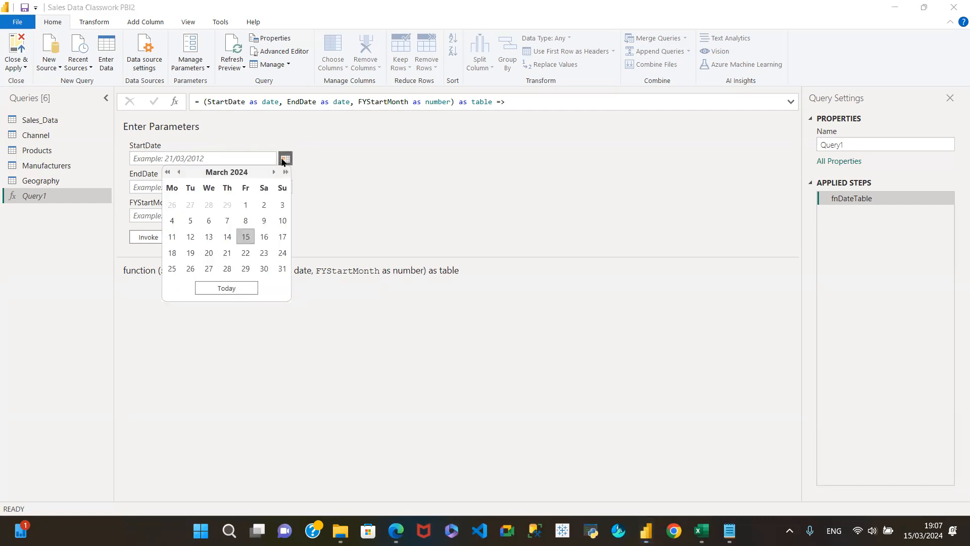
pyautogui.click(169, 174)
pyautogui.click(169, 174)
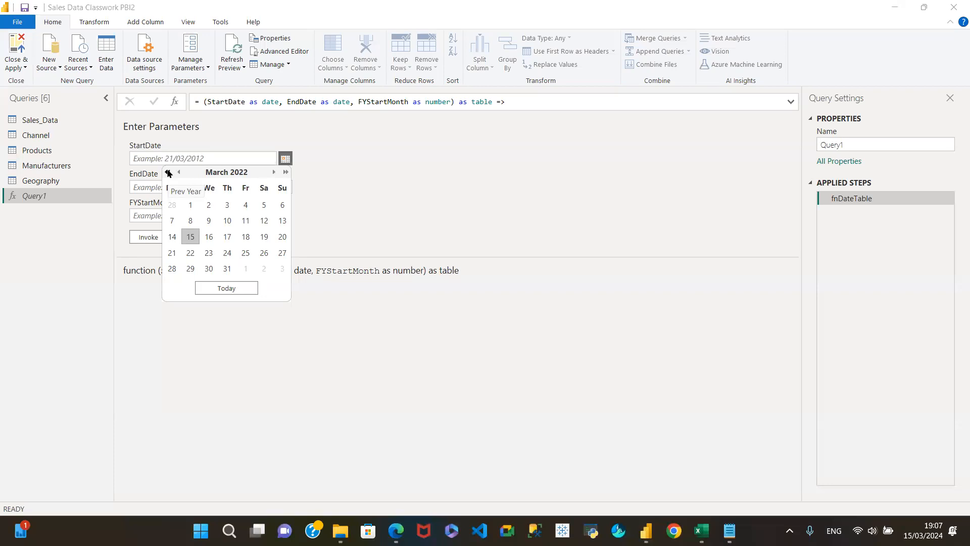
pyautogui.click(168, 172)
pyautogui.click(169, 172)
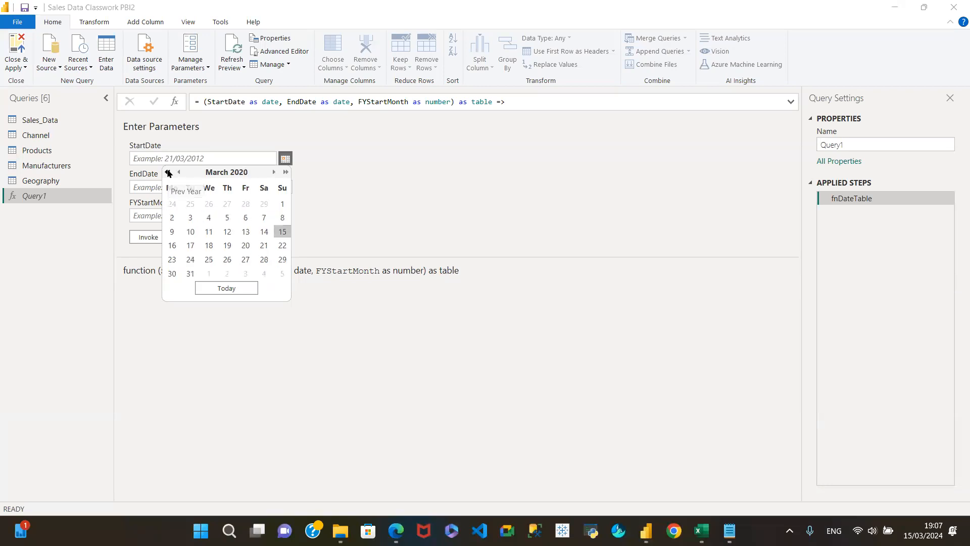
pyautogui.click(168, 173)
pyautogui.click(168, 173)
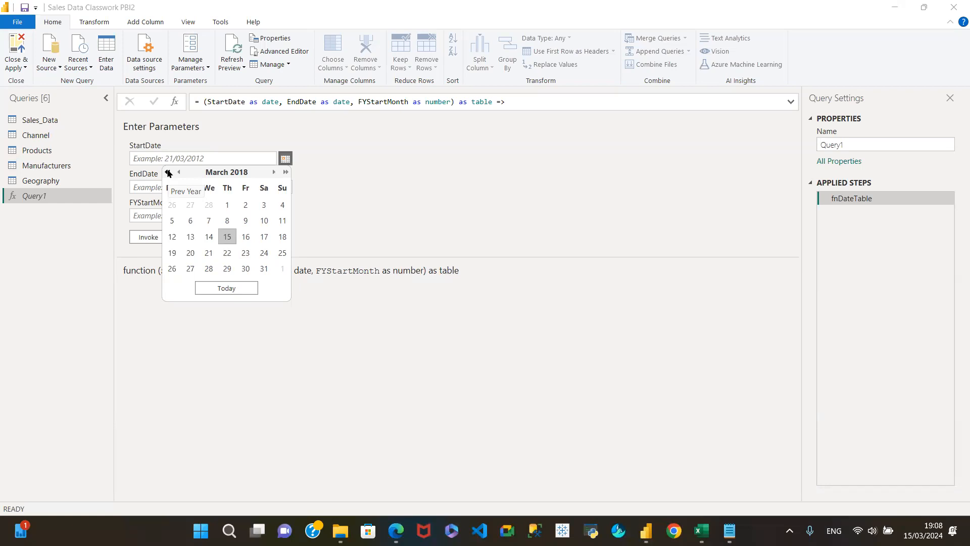
pyautogui.click(180, 172)
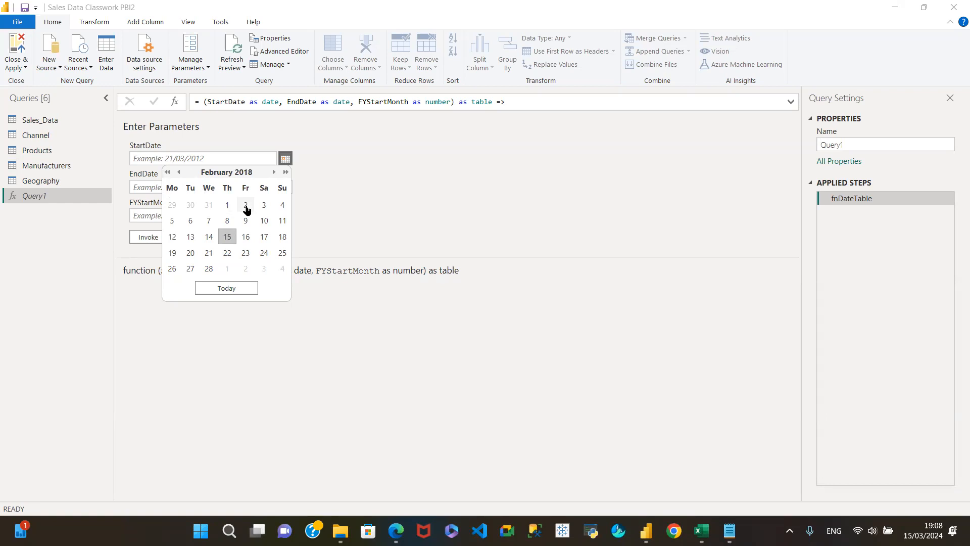
pyautogui.click(226, 205)
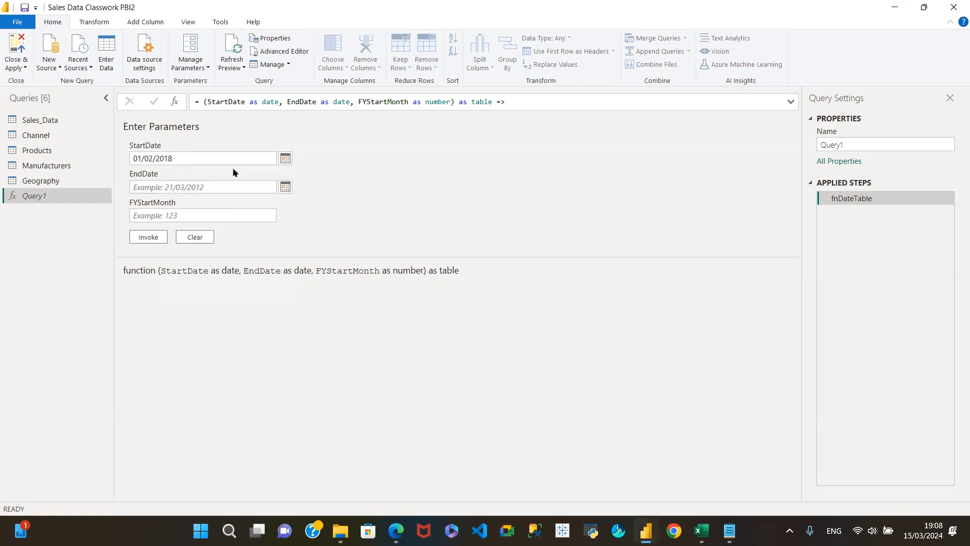
# Set the EndDate parameter to 28/02/2021 and FYStartMonth to 4, and invoke the function
pyautogui.click(181, 184)
pyautogui.click(286, 187)
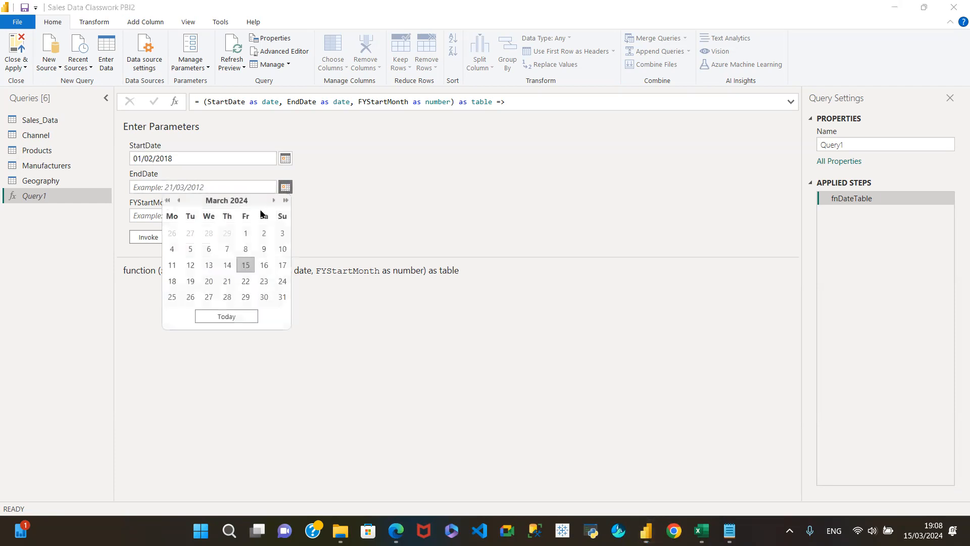
pyautogui.click(167, 201)
pyautogui.click(167, 201)
pyautogui.click(168, 200)
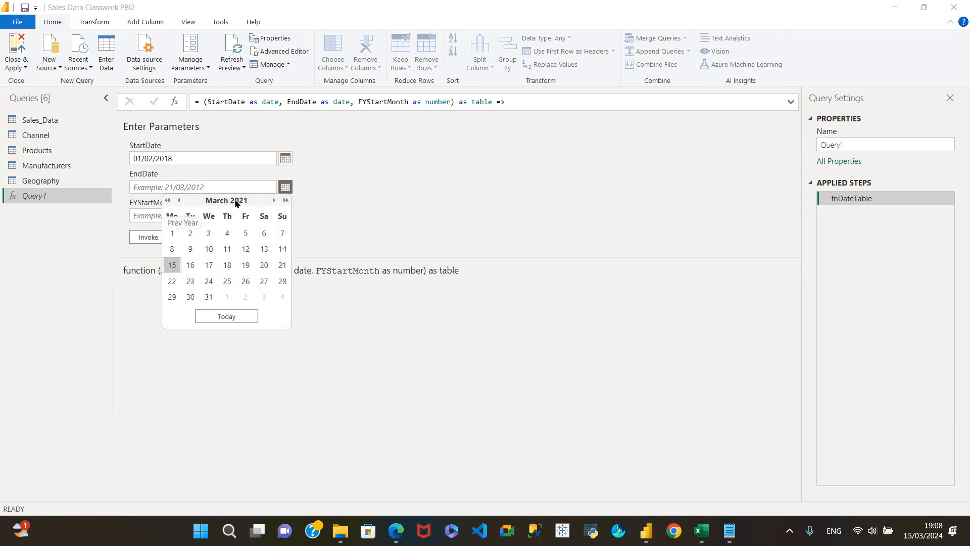
pyautogui.click(180, 201)
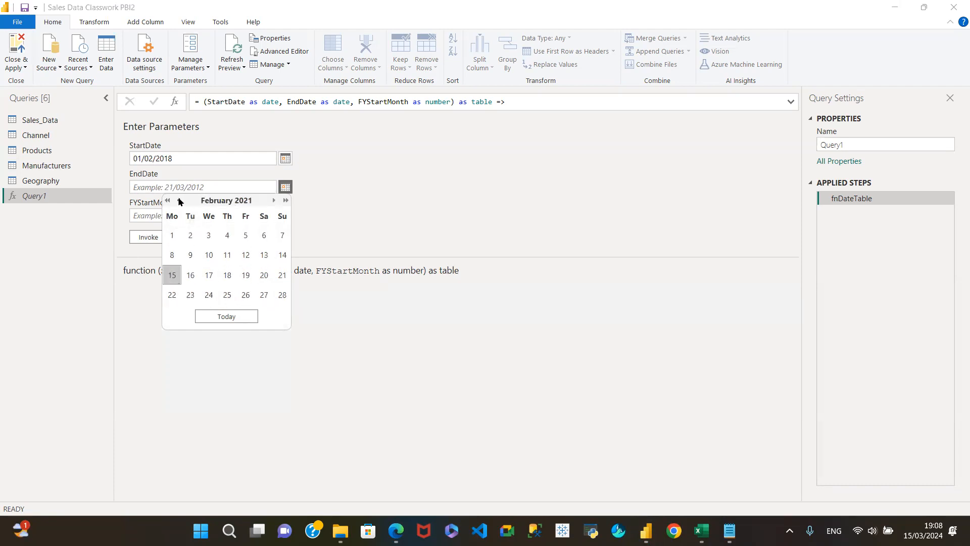
pyautogui.click(280, 294)
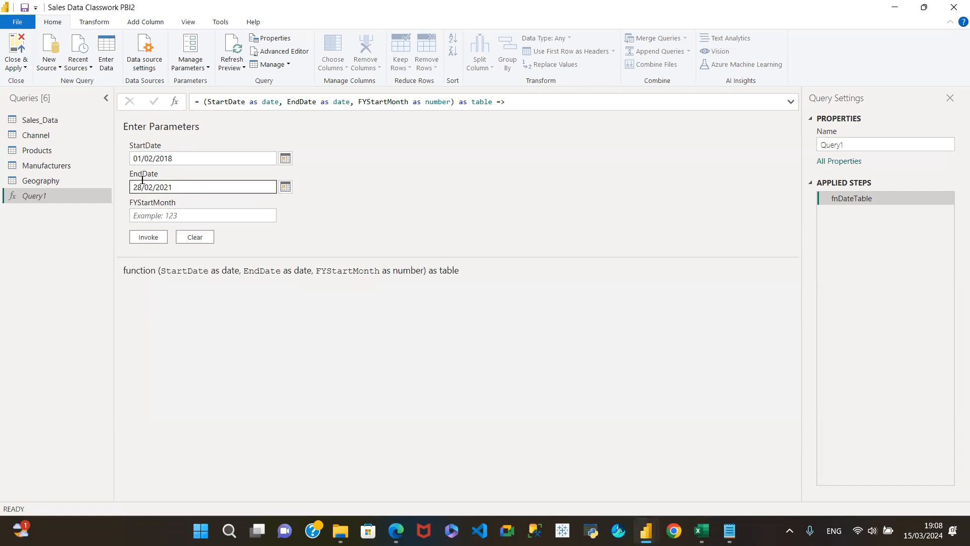
pyautogui.click(149, 213)
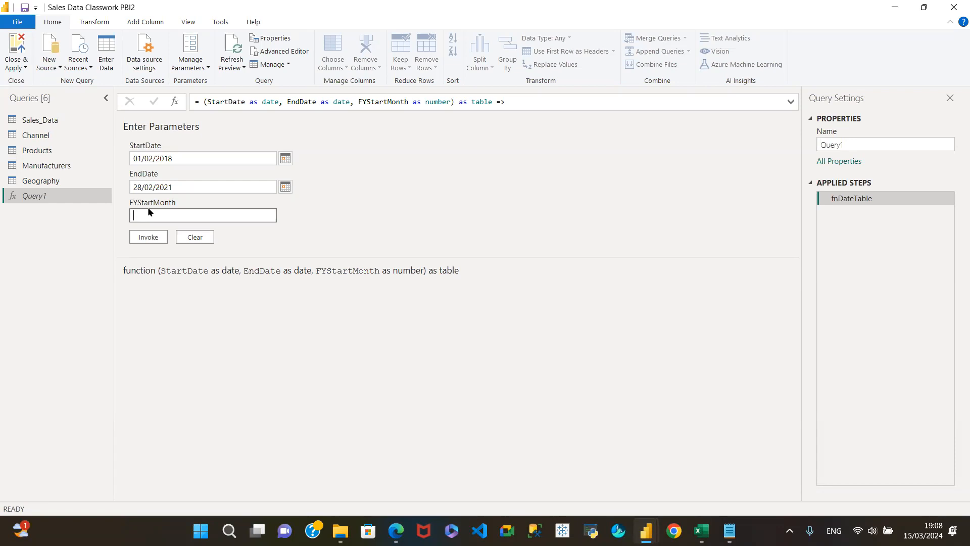
pyautogui.click(148, 238)
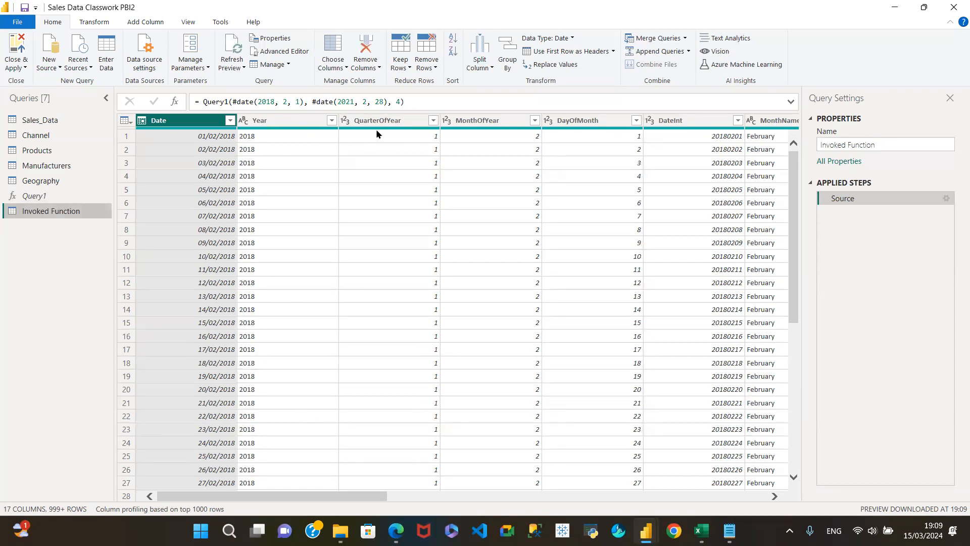
# Check the full list of distinct values in the QuarterOfYear column without applying a filter
pyautogui.moveTo(377, 129)
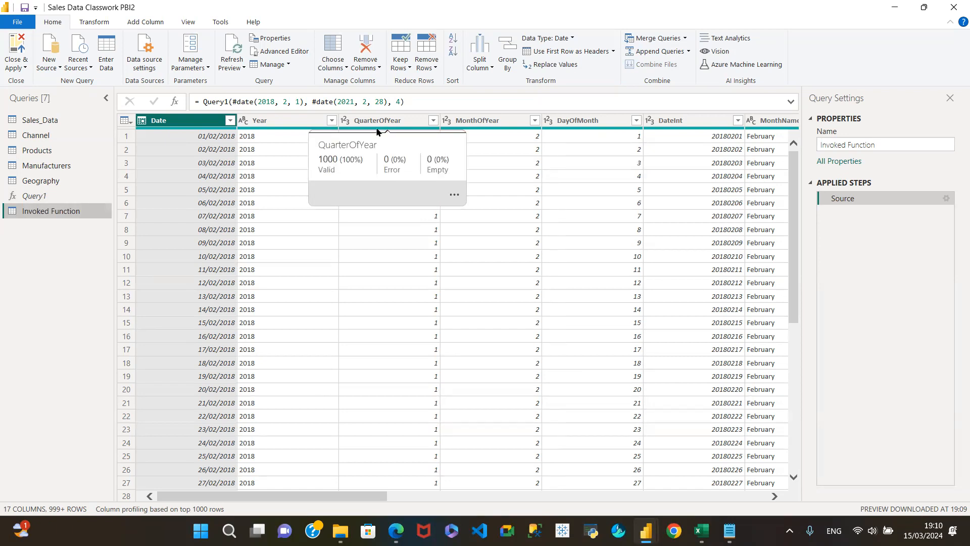
pyautogui.click(385, 122)
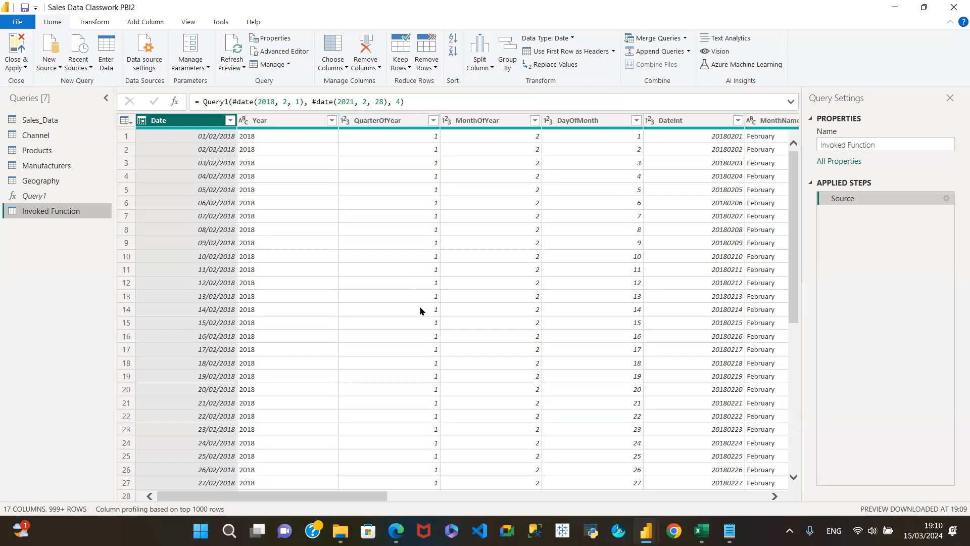
pyautogui.click(433, 120)
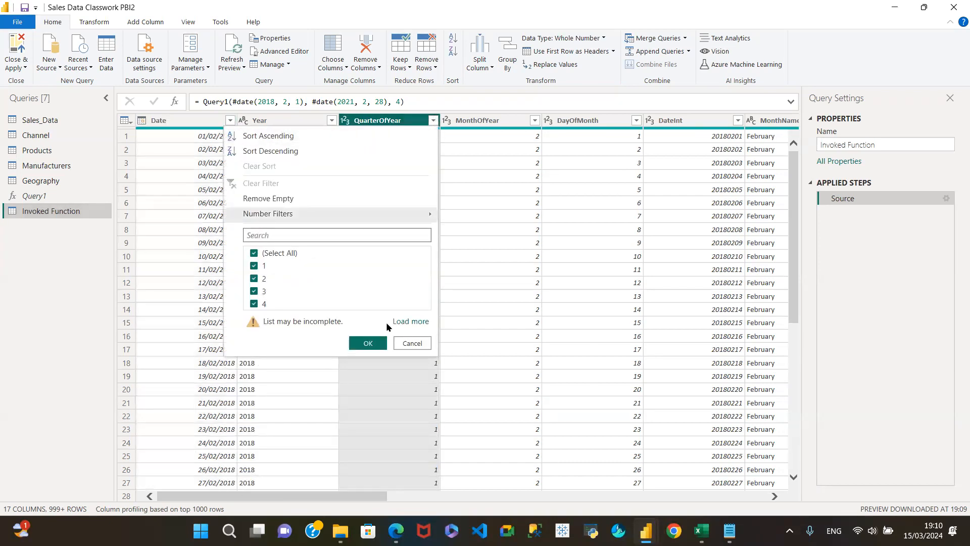
pyautogui.click(406, 321)
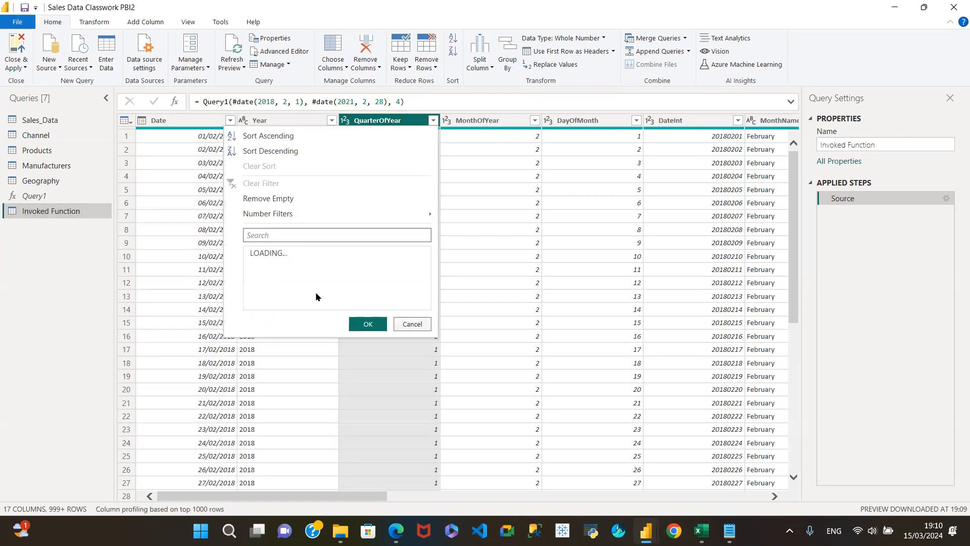
pyautogui.click(416, 324)
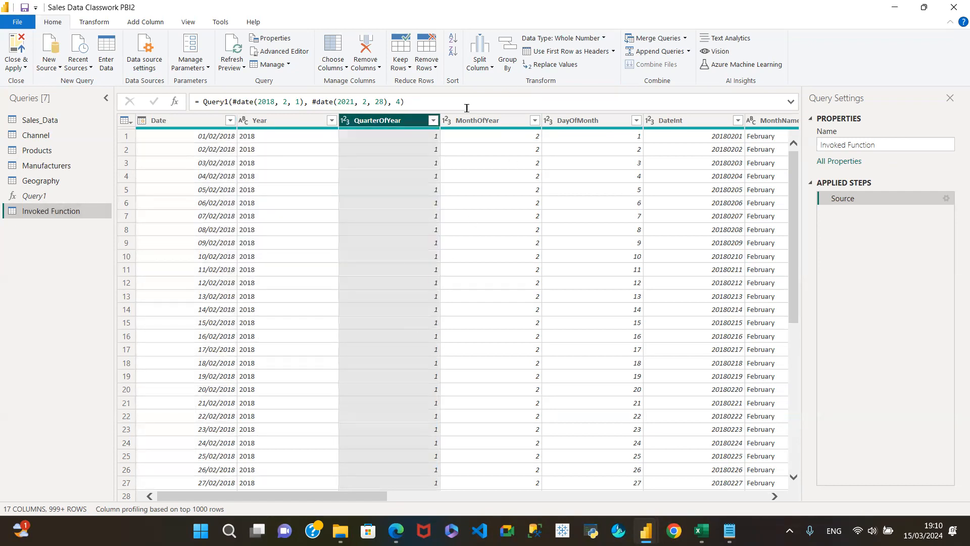
# Rename the MonthOfYear column of the invoked date table to MonthNo
pyautogui.doubleClick(489, 121)
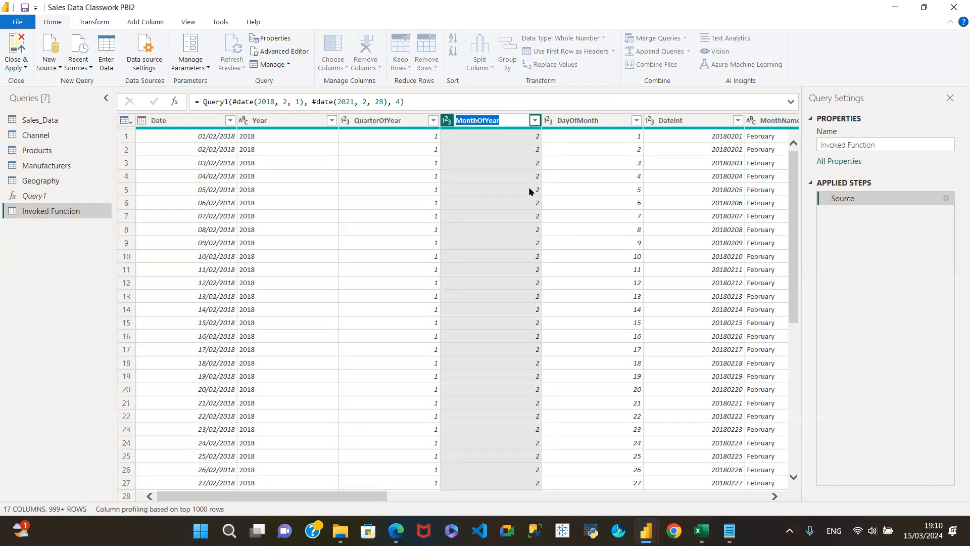
pyautogui.click(500, 122)
pyautogui.press('BackSpace')
pyautogui.press('BackSpace')
pyautogui.press('BackSpace')
pyautogui.press('BackSpace')
pyautogui.press('BackSpace')
pyautogui.write('No')
# Remove the DateInt column from the date table
pyautogui.click(332, 499)
pyautogui.hscroll(2, 385, 506)
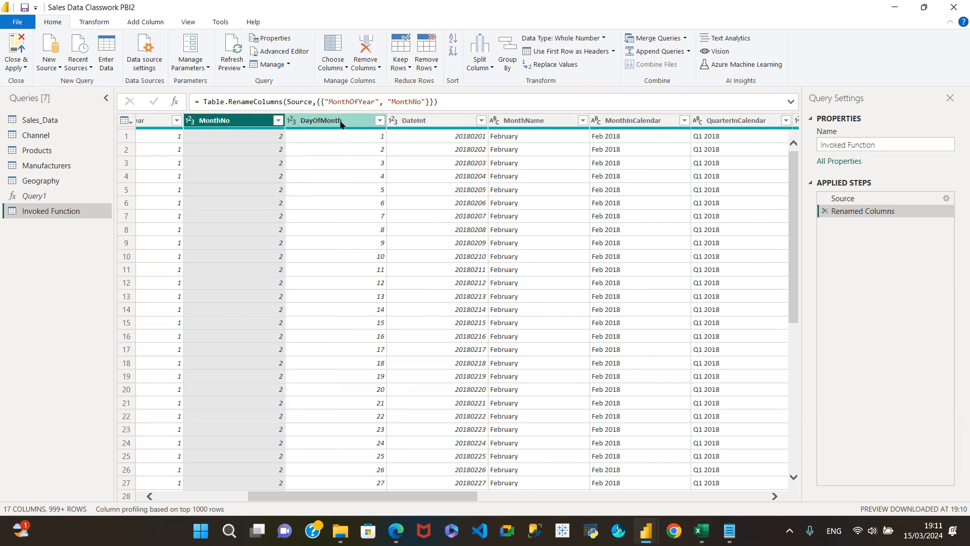
pyautogui.click(433, 123)
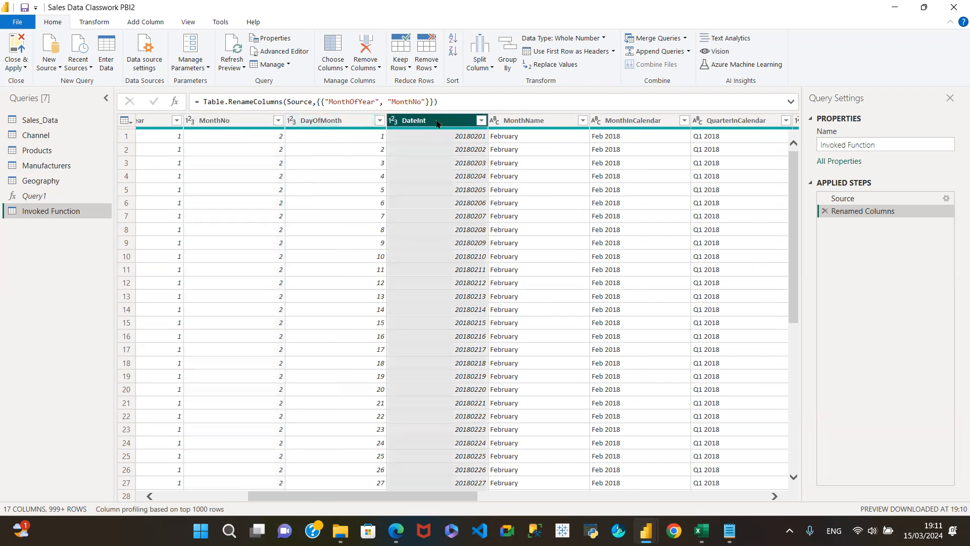
pyautogui.rightClick(438, 123)
pyautogui.click(455, 142)
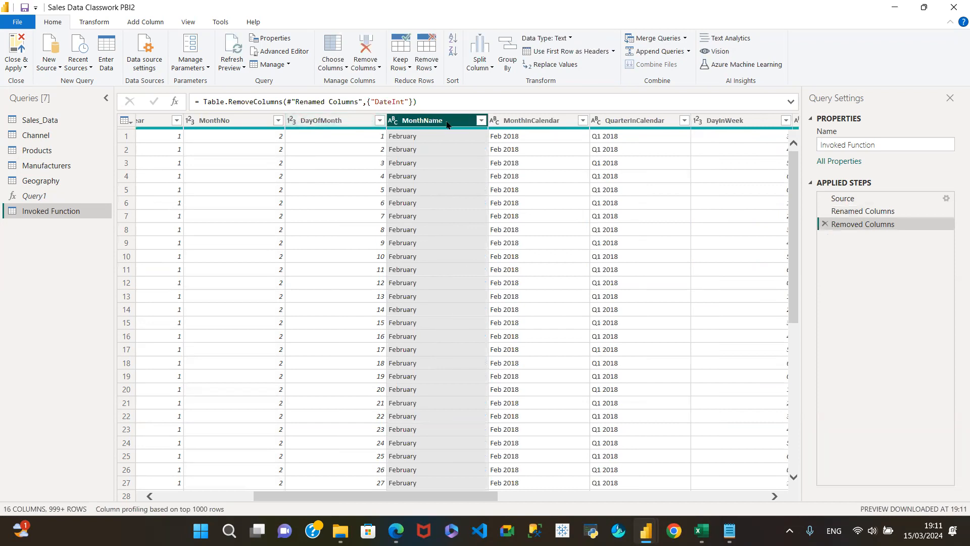
# Rename the MonthName column to Month
pyautogui.doubleClick(434, 122)
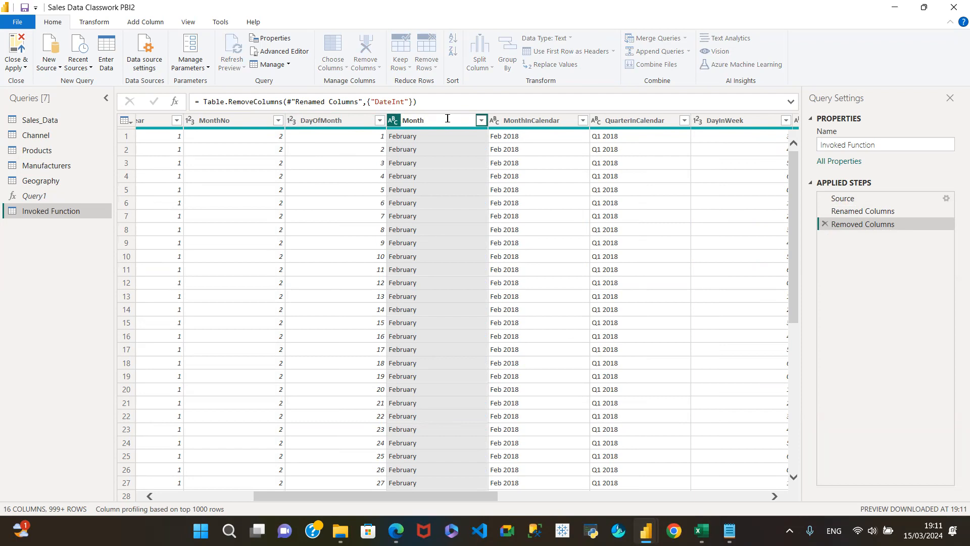
pyautogui.press('Return')
pyautogui.press('Return')
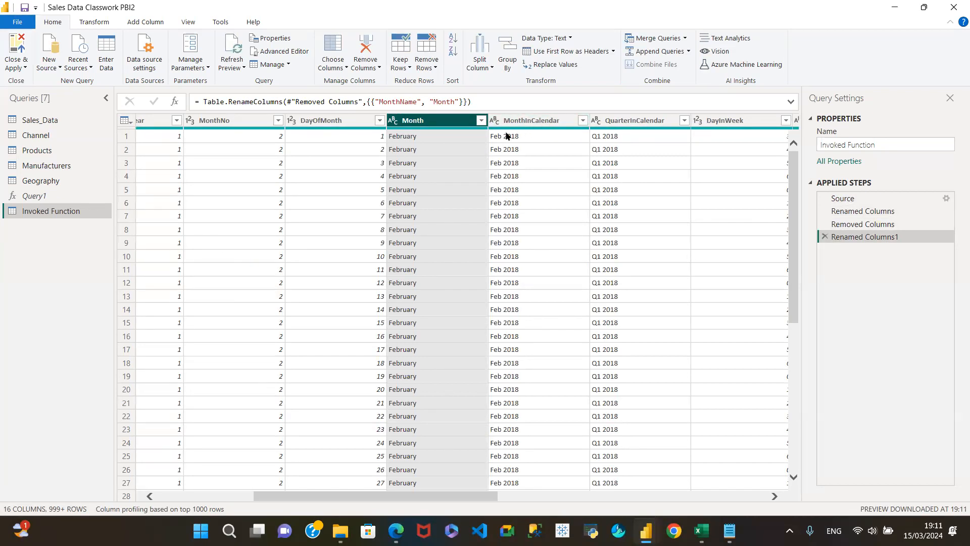
# Rename the MonthInCalendar column to "Month & Calendar"
pyautogui.click(527, 118)
pyautogui.doubleClick(527, 118)
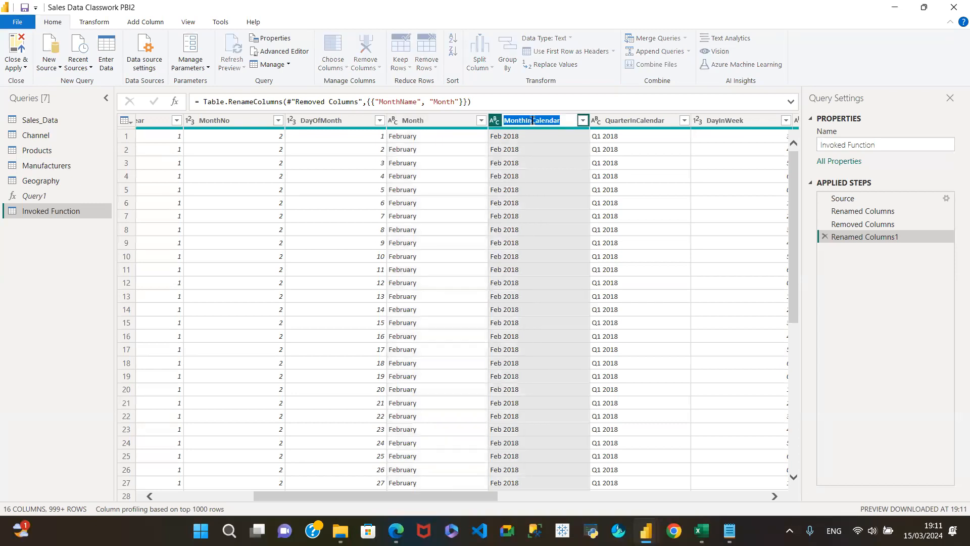
pyautogui.press('BackSpace')
pyautogui.press('BackSpace')
pyautogui.write('&')
pyautogui.press('Return')
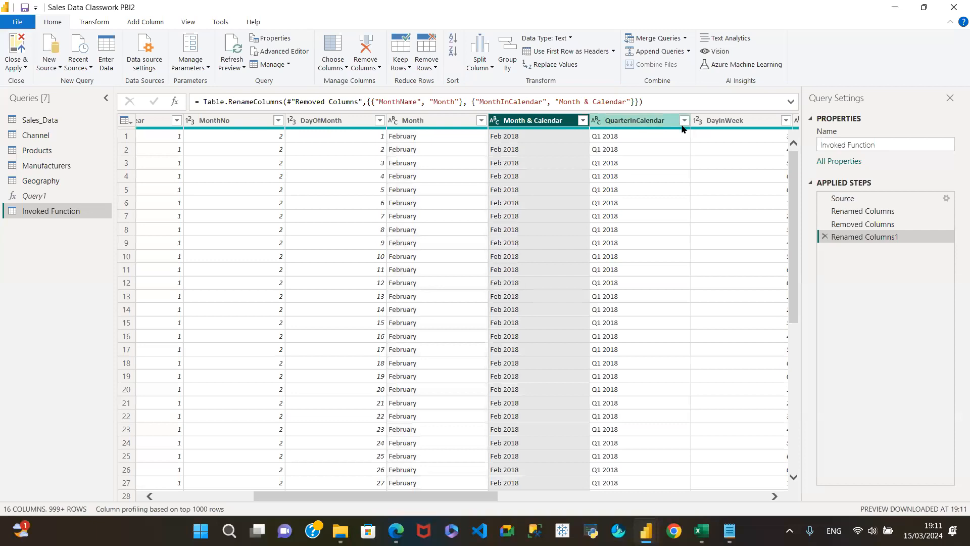
# Rename the QuarterInCalendar column to "Quarter & Calendar"
pyautogui.doubleClick(632, 121)
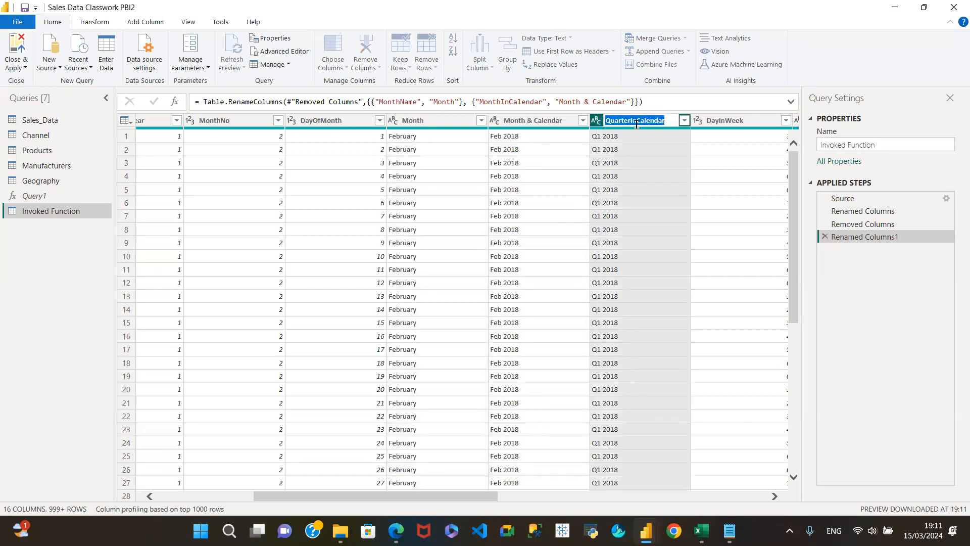
pyautogui.click(637, 122)
pyautogui.press('BackSpace')
pyautogui.press('BackSpace')
pyautogui.write('&')
pyautogui.press('Return')
# Remove the adjacent WeekEnding, Week Number, MonthnYear and QuarternYear columns from the date table
pyautogui.click(523, 496)
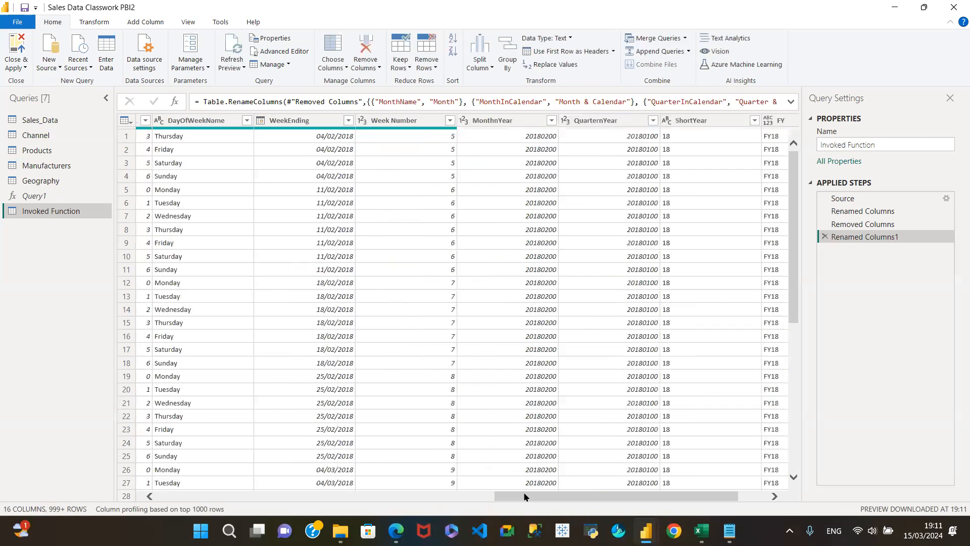
pyautogui.click(516, 121)
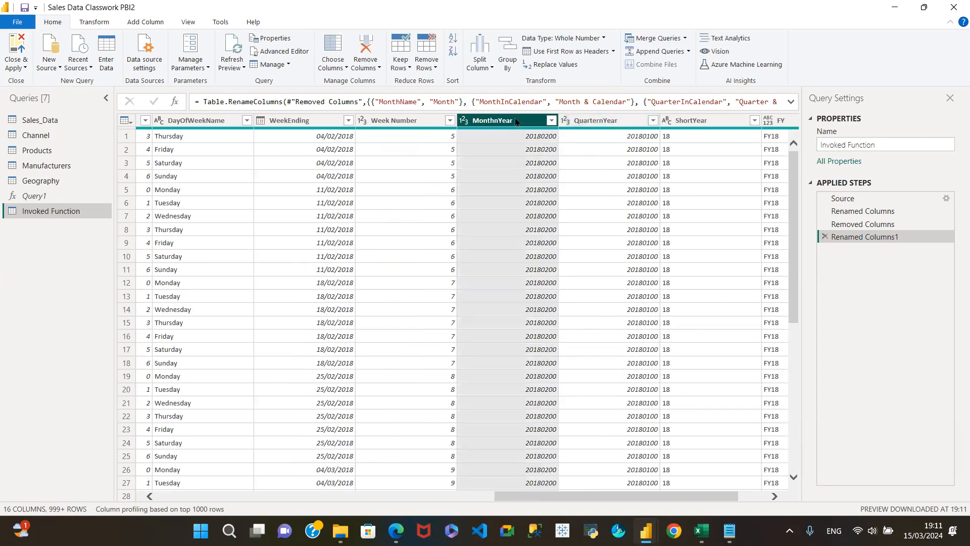
pyautogui.keyDown('ctrl'); pyautogui.click(410, 121); pyautogui.keyUp('ctrl')
pyautogui.click(311, 121)
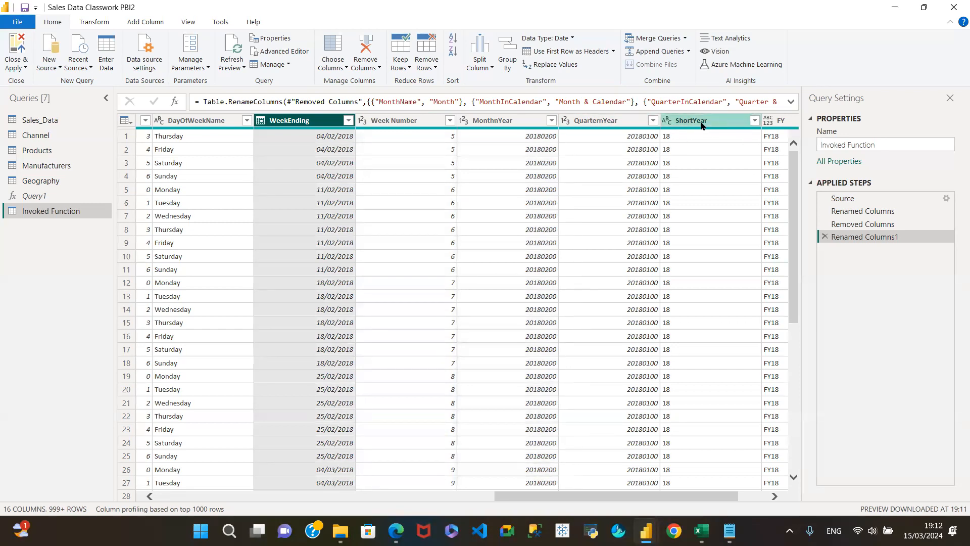
pyautogui.keyDown('shift'); pyautogui.click(624, 126); pyautogui.keyUp('shift')
pyautogui.rightClick(624, 123)
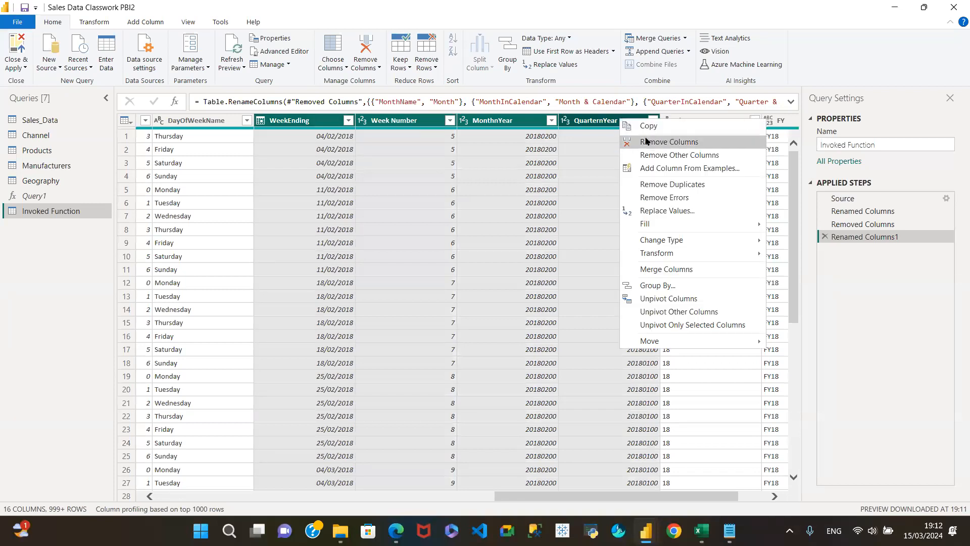
pyautogui.click(648, 142)
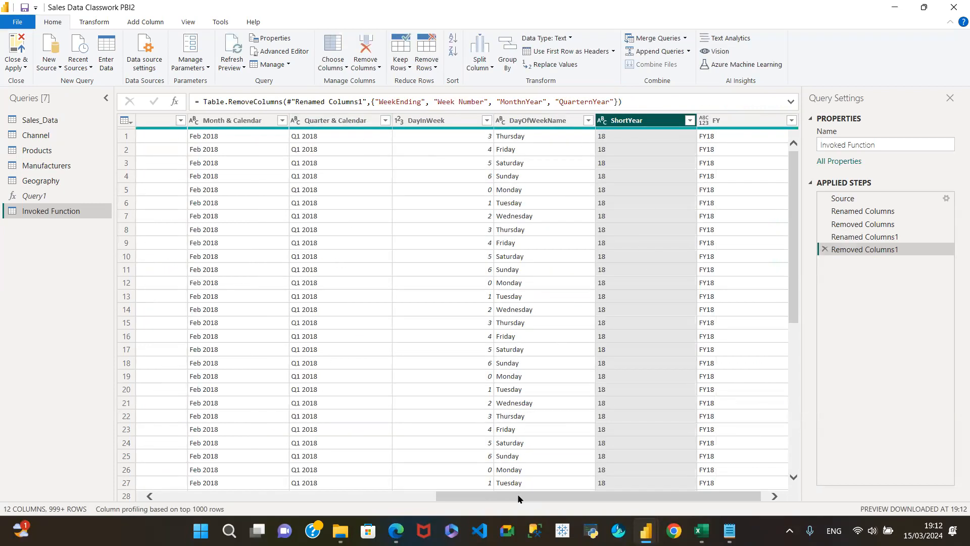
# Check the full list of fiscal years in the FY column without applying a filter
pyautogui.moveTo(521, 498); pyautogui.dragTo(707, 496)
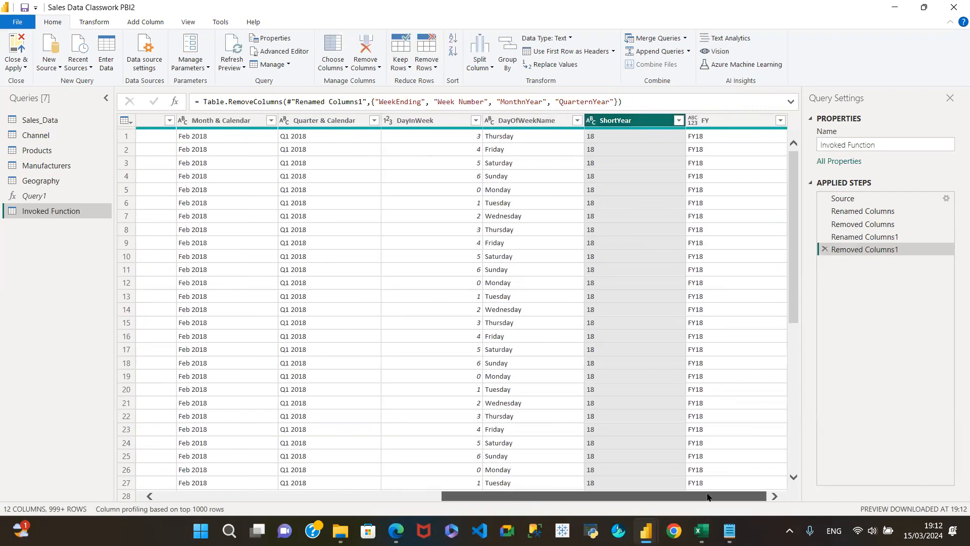
pyautogui.click(781, 120)
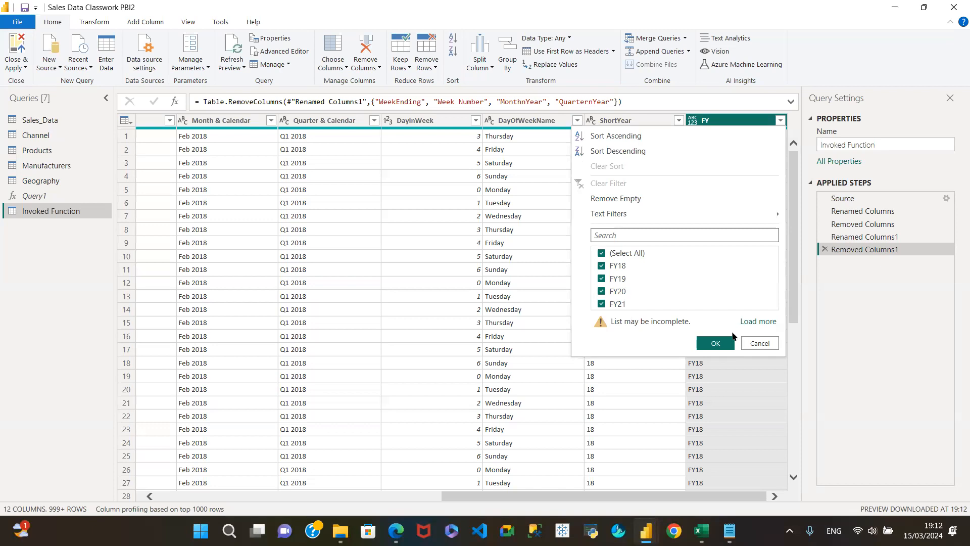
pyautogui.click(754, 322)
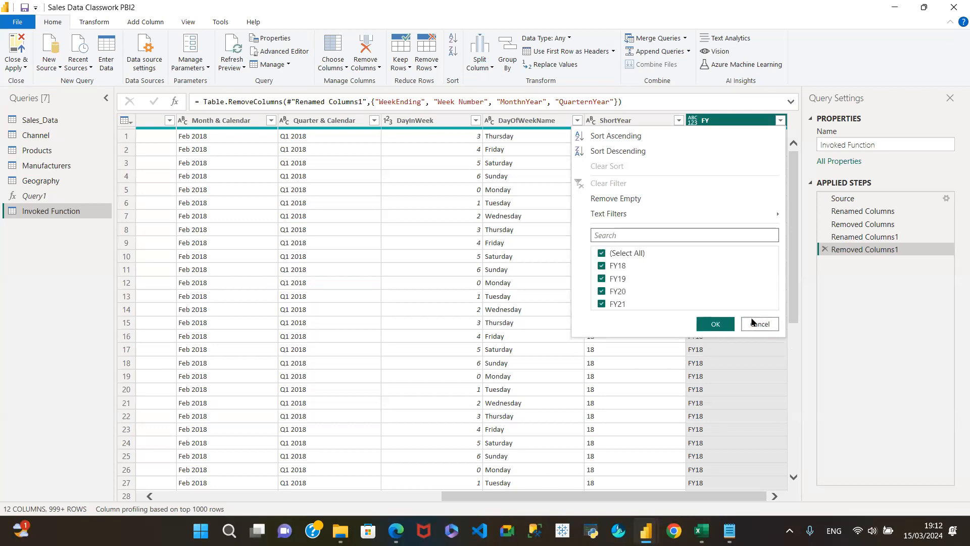
pyautogui.click(764, 323)
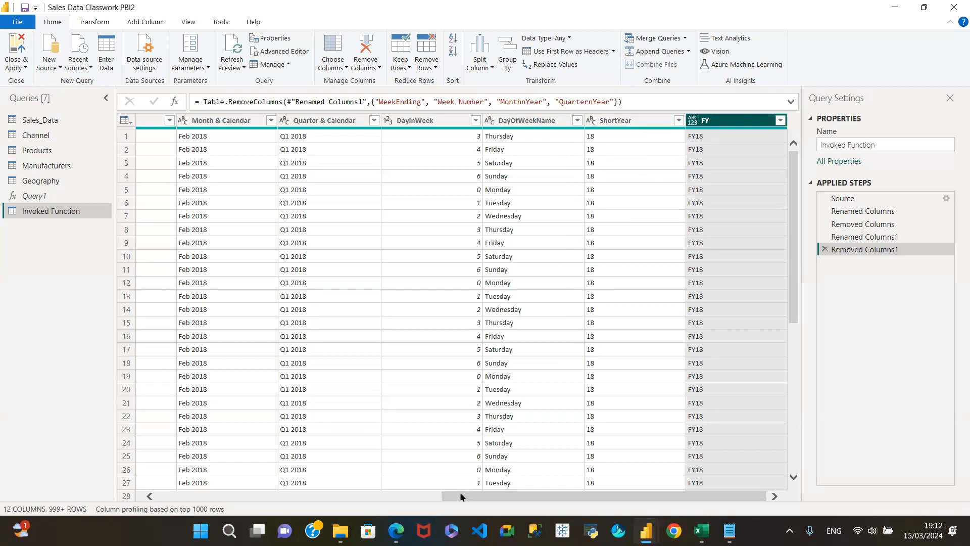
# Rename the Invoked Function query to Date-Table, then close the Power Query editor and apply the changes to the model
pyautogui.moveTo(495, 496); pyautogui.dragTo(202, 496)
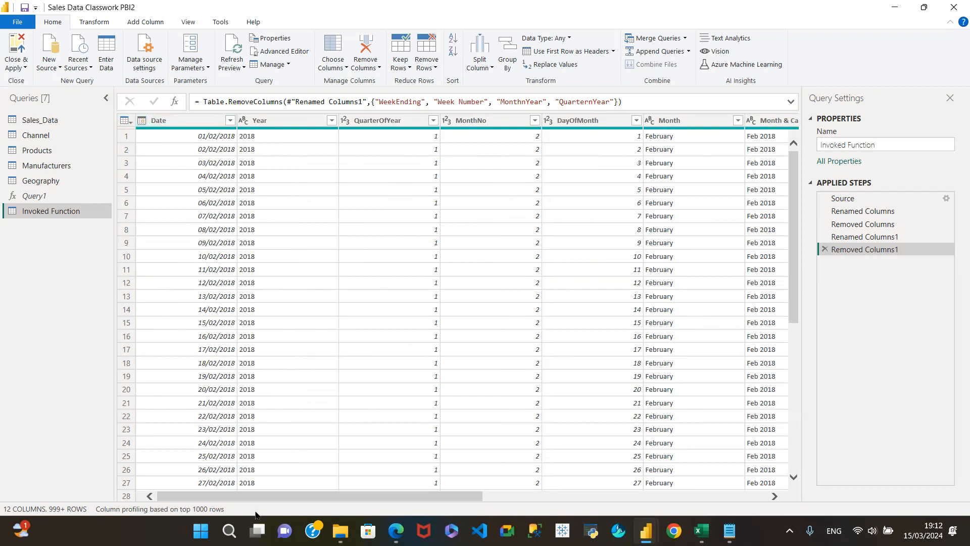
pyautogui.moveTo(259, 495); pyautogui.dragTo(101, 475)
pyautogui.moveTo(929, 147); pyautogui.dragTo(776, 139)
pyautogui.write('Date-Table')
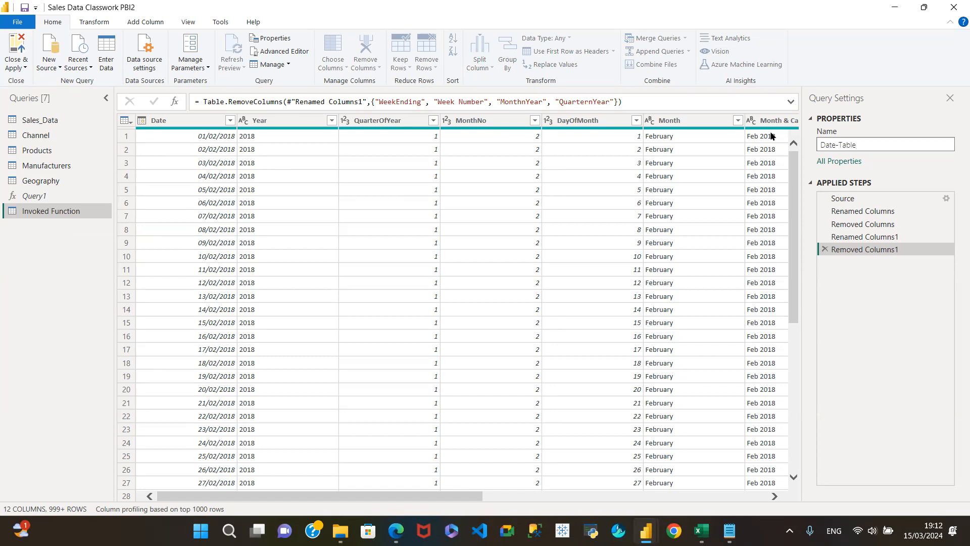
pyautogui.click(35, 209)
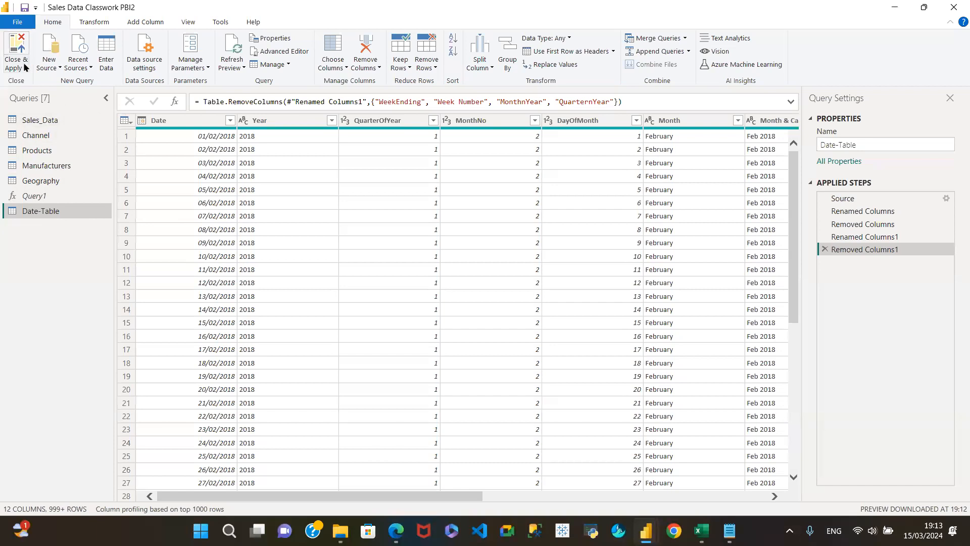
pyautogui.click(23, 67)
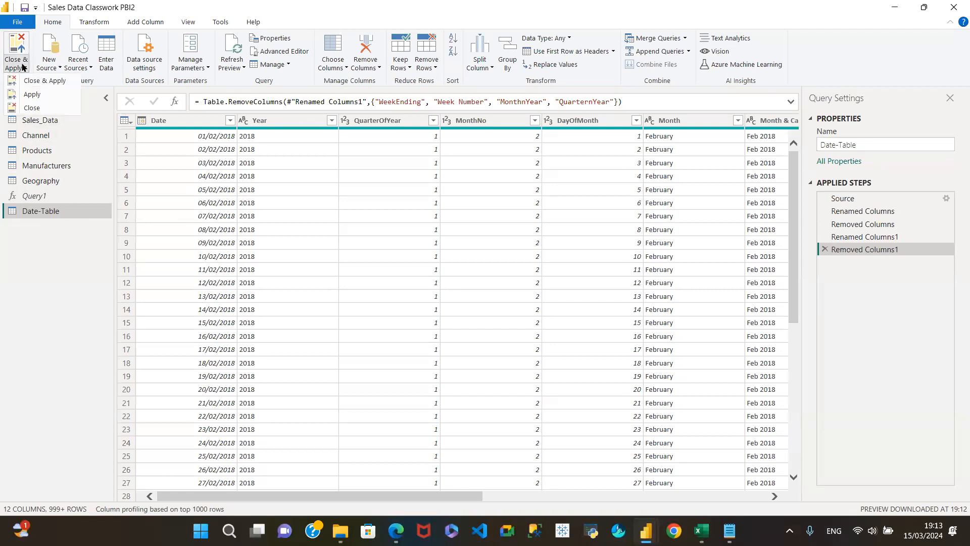
pyautogui.click(48, 81)
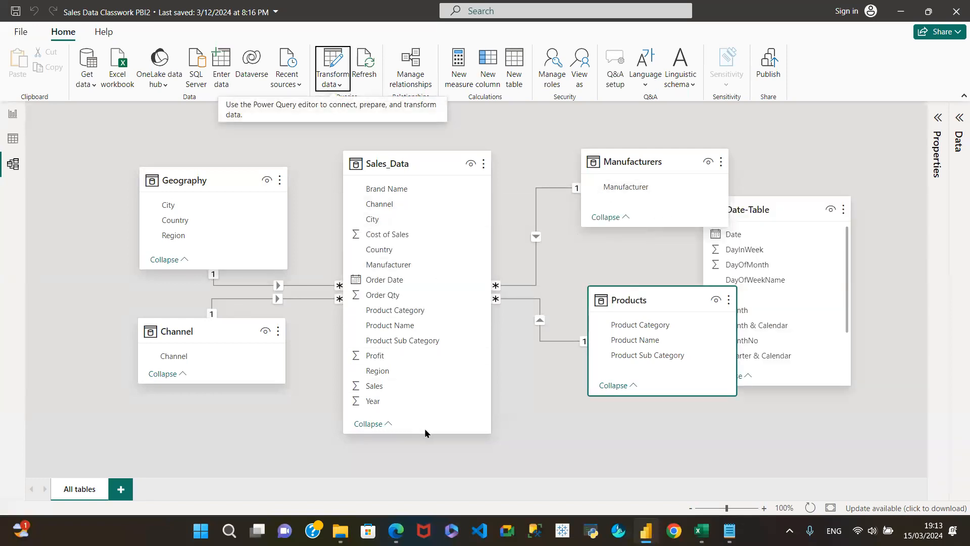
# Arrange the model diagram with Date-Table between Sales_Data and Products, and resize the Sales_Data card so its Order Date field shows
pyautogui.click(425, 155)
pyautogui.moveTo(421, 435); pyautogui.dragTo(438, 359)
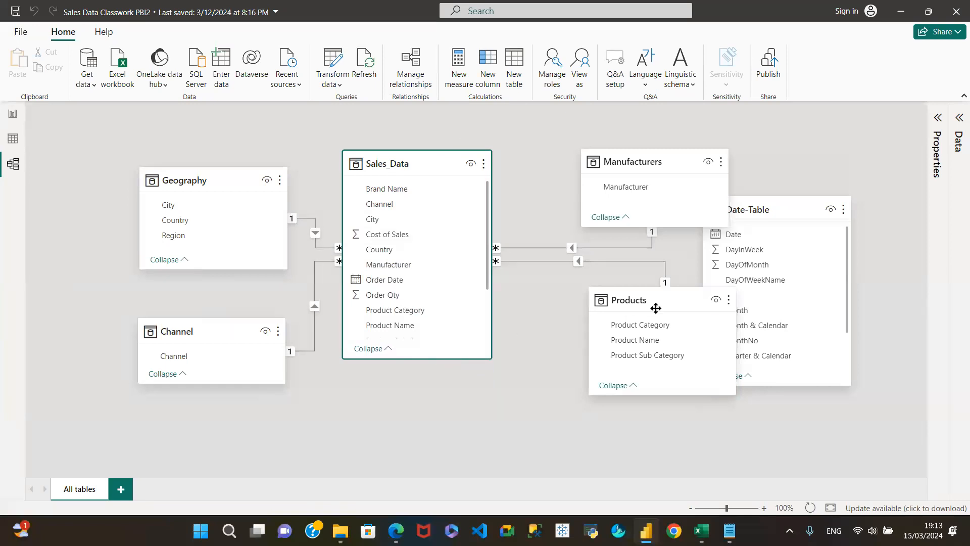
pyautogui.moveTo(666, 298); pyautogui.dragTo(621, 297)
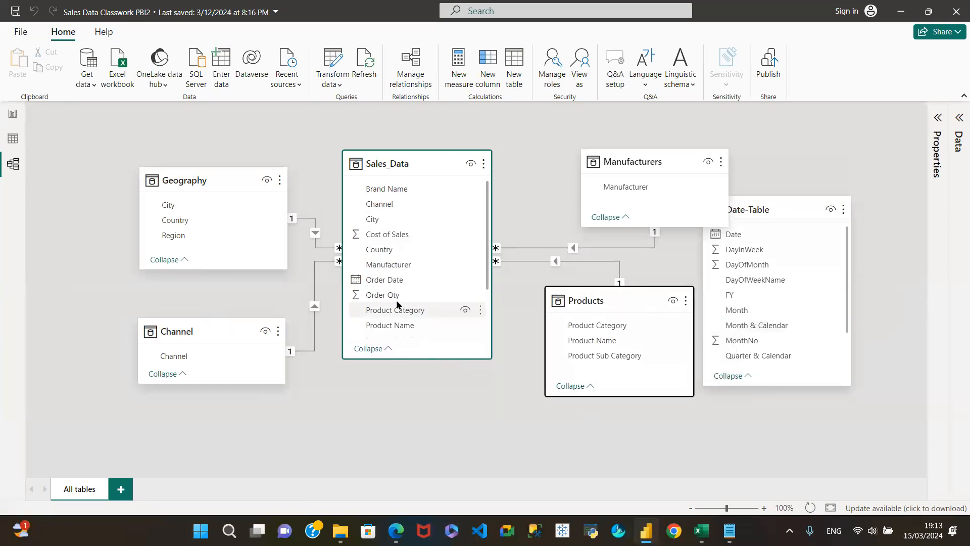
pyautogui.moveTo(422, 358); pyautogui.dragTo(430, 308)
pyautogui.moveTo(779, 212); pyautogui.dragTo(437, 334)
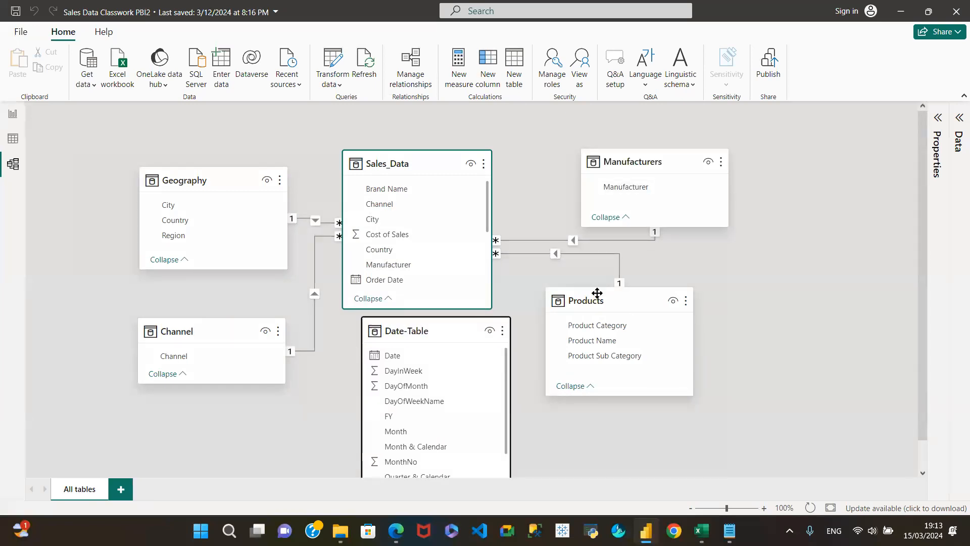
pyautogui.moveTo(632, 288); pyautogui.dragTo(822, 264)
pyautogui.moveTo(466, 342); pyautogui.dragTo(641, 301)
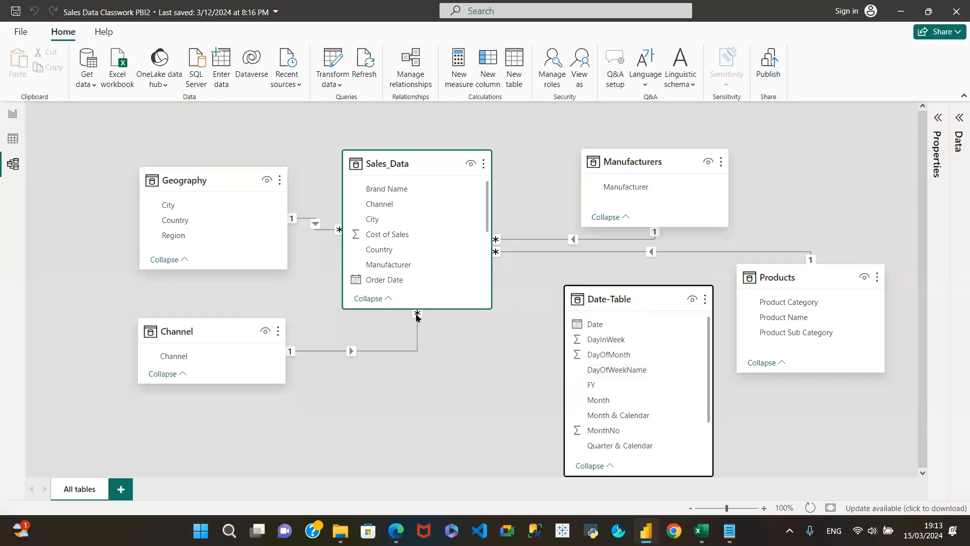
pyautogui.moveTo(437, 315); pyautogui.dragTo(437, 390)
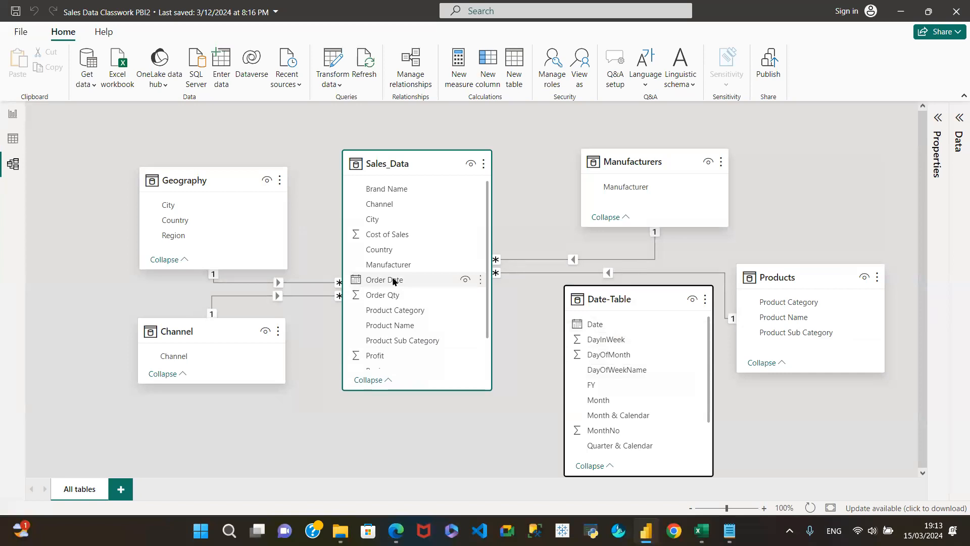
# Create a relationship between Order Date in Sales_Data and Date in Date-Table
pyautogui.moveTo(394, 281); pyautogui.dragTo(584, 330)
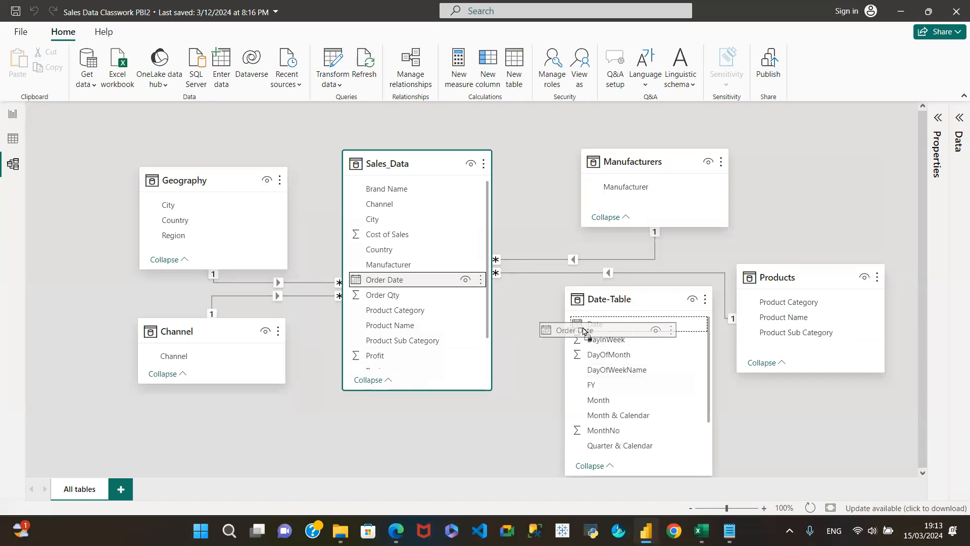
pyautogui.moveTo(584, 331); pyautogui.dragTo(621, 330)
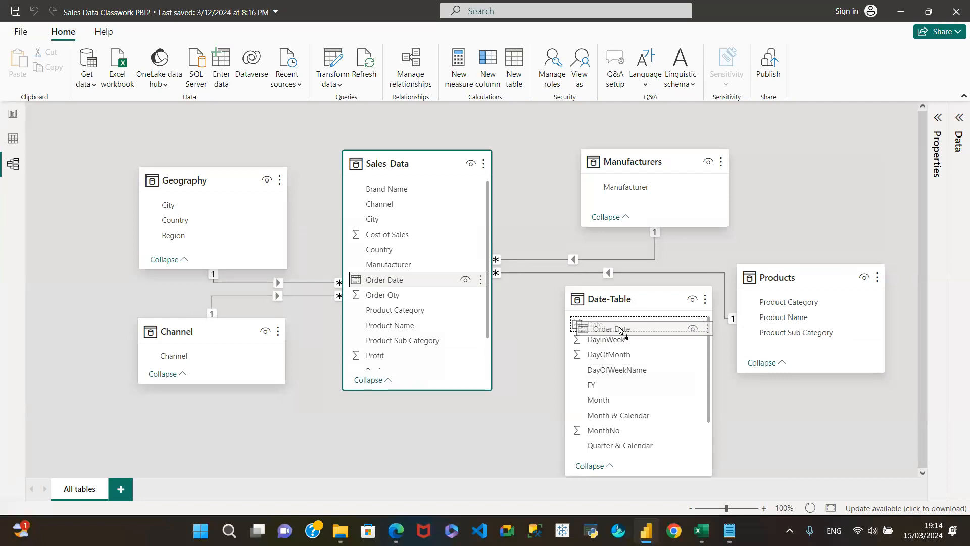
pyautogui.moveTo(619, 327); pyautogui.dragTo(619, 326)
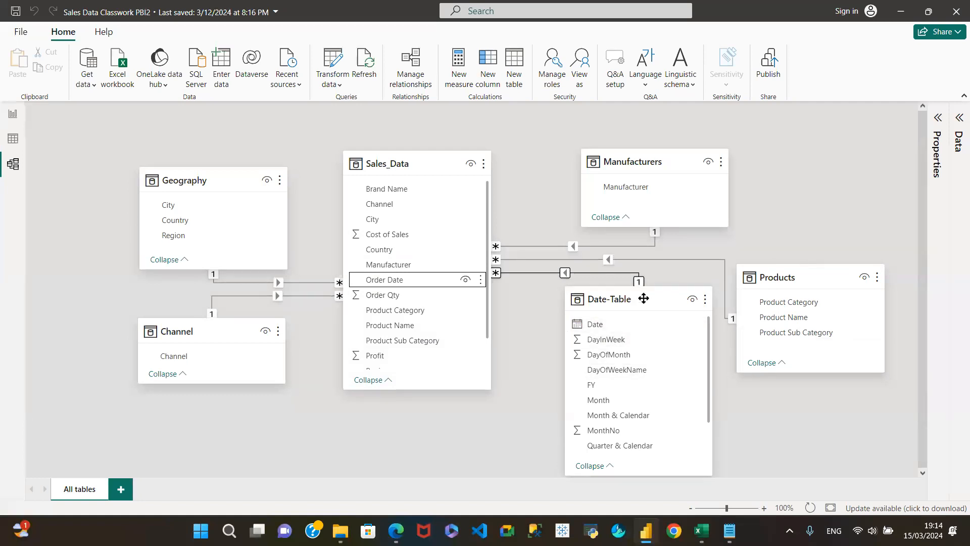
# Shorten the Sales_Data card, shift it toward Manufacturers, and place the Date-Table card beneath it in the model diagram
pyautogui.moveTo(641, 299); pyautogui.dragTo(621, 329)
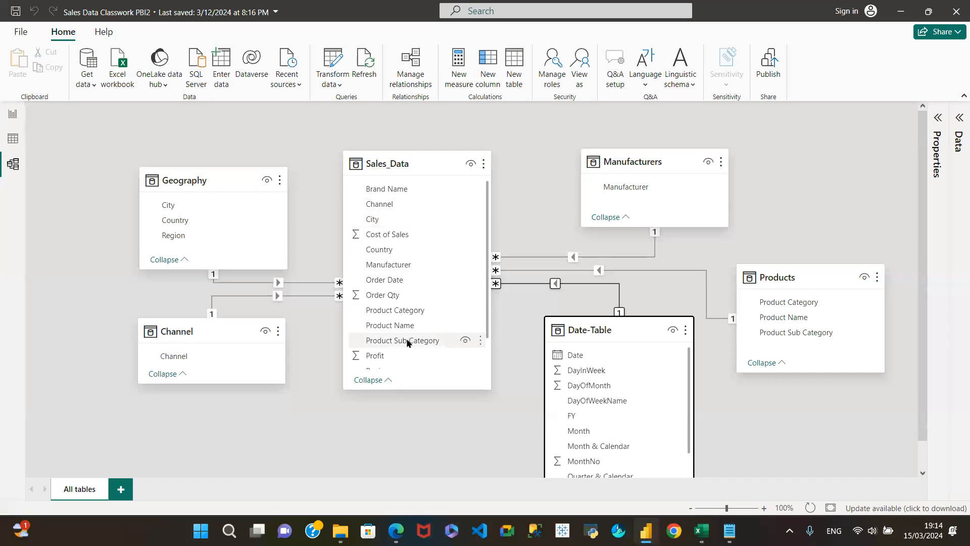
pyautogui.click(419, 389)
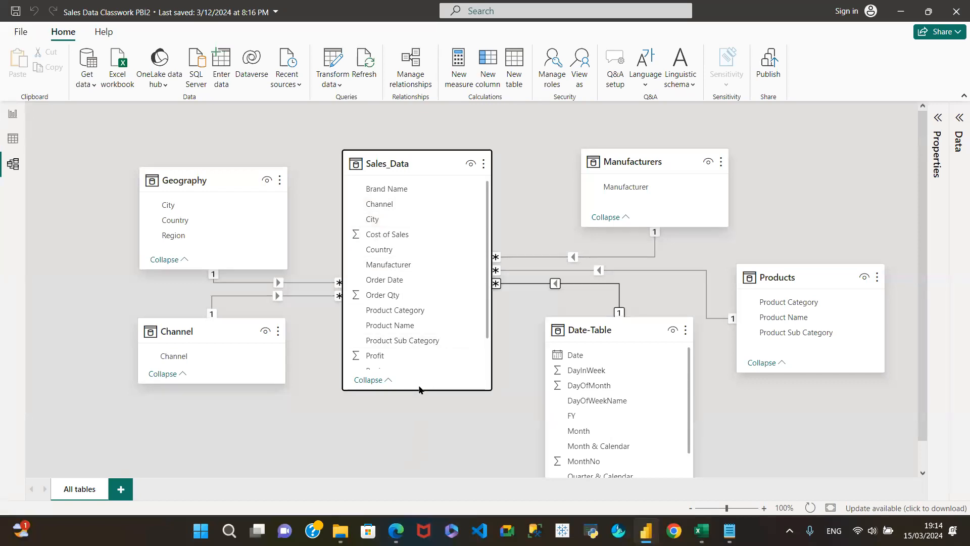
pyautogui.moveTo(414, 406); pyautogui.dragTo(411, 451)
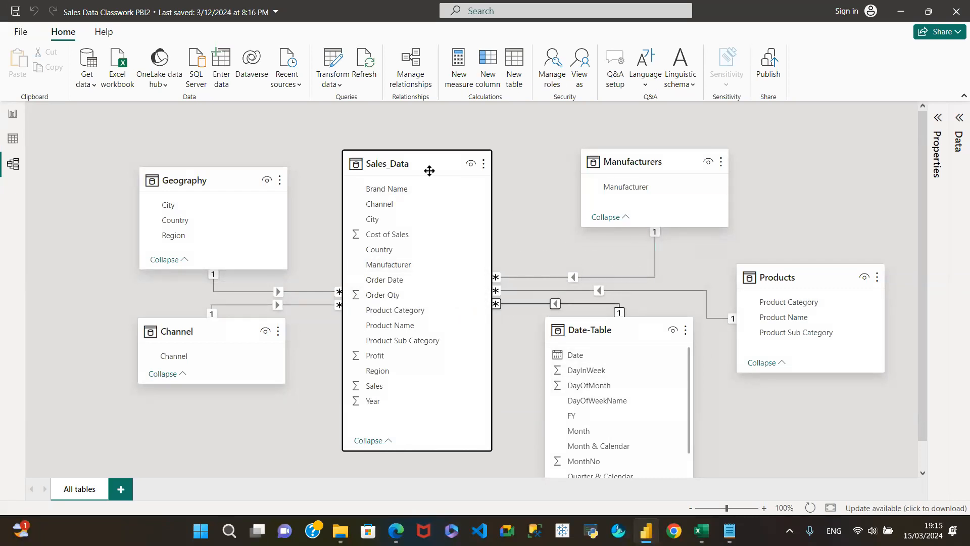
pyautogui.moveTo(424, 449); pyautogui.dragTo(424, 308)
pyautogui.moveTo(435, 175); pyautogui.dragTo(501, 180)
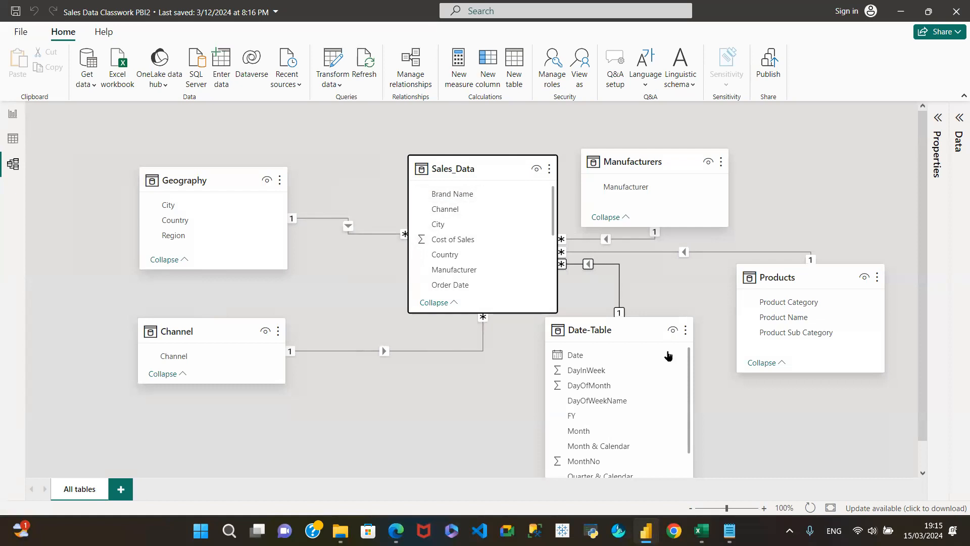
pyautogui.moveTo(642, 332); pyautogui.dragTo(508, 399)
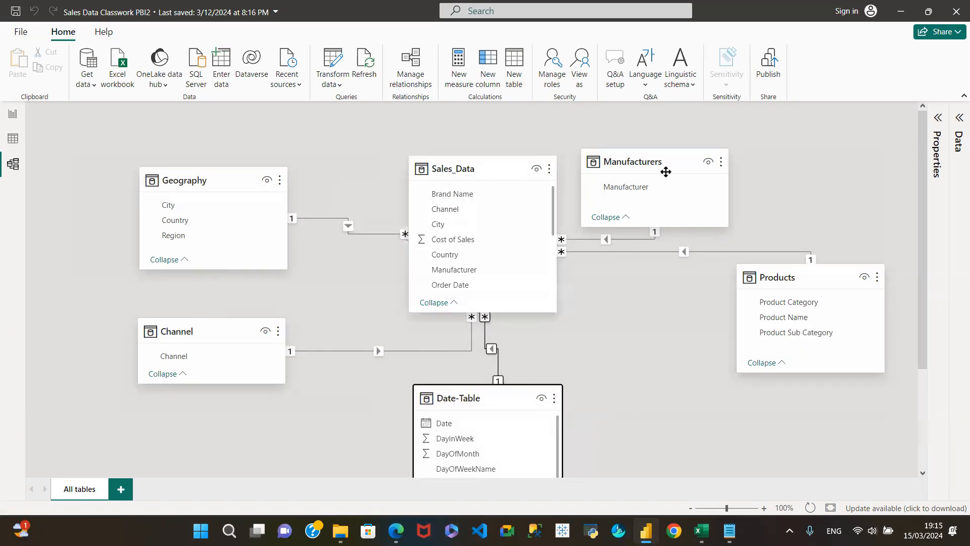
# Space the Manufacturers and Products cards away from Sales_Data, and raise the Date-Table and Channel cards slightly
pyautogui.moveTo(623, 165); pyautogui.dragTo(746, 161)
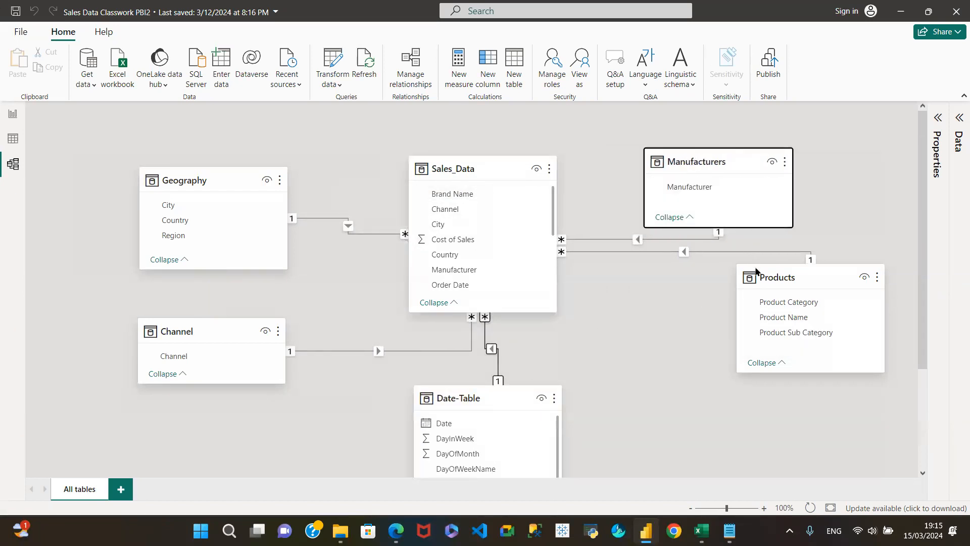
pyautogui.moveTo(773, 279); pyautogui.dragTo(729, 294)
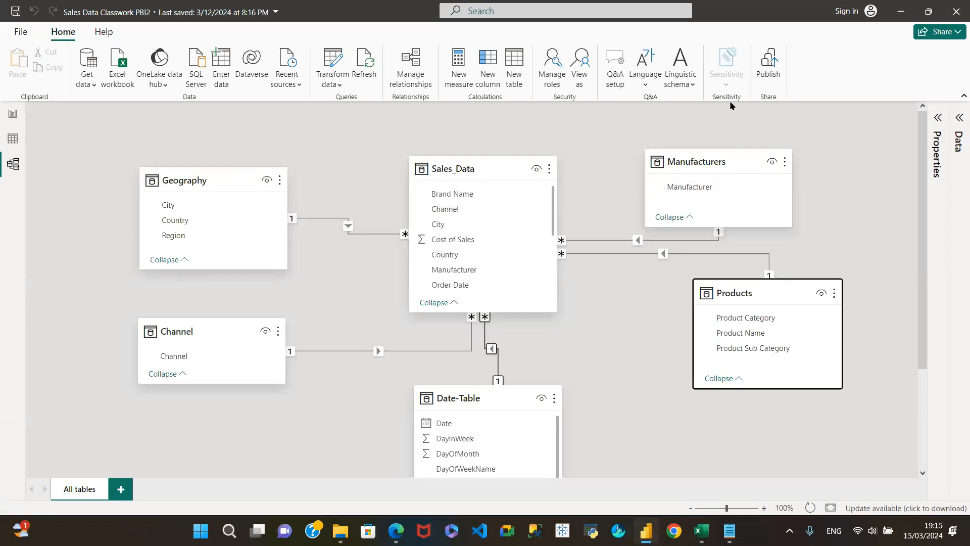
pyautogui.moveTo(501, 395); pyautogui.dragTo(429, 367)
pyautogui.moveTo(214, 331); pyautogui.dragTo(210, 312)
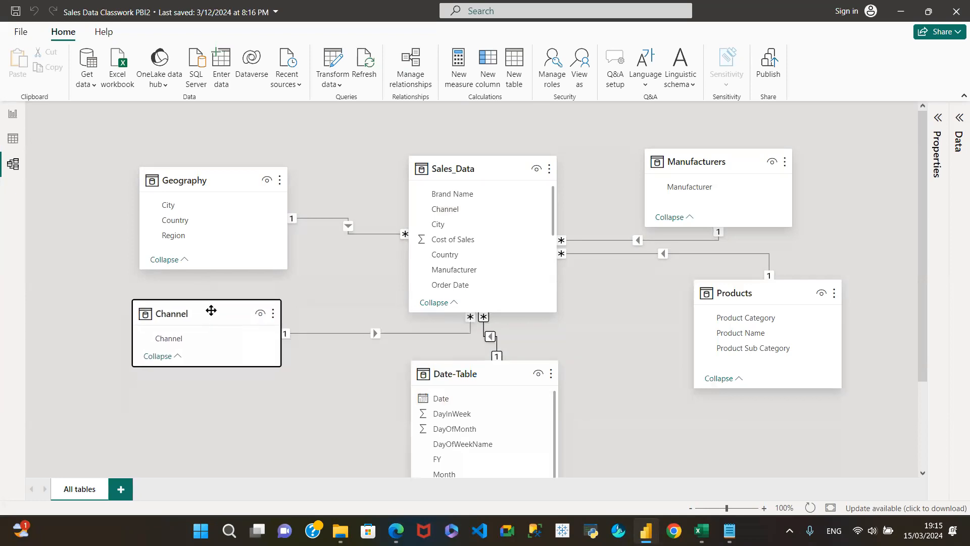
pyautogui.moveTo(774, 288); pyautogui.dragTo(727, 291)
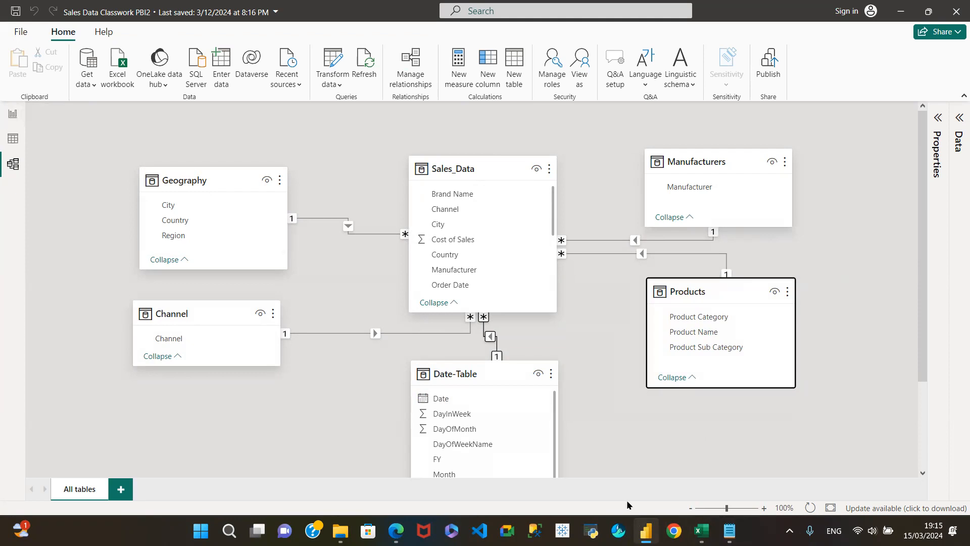
# Review the dashboard requirements on the BIXREQ sheet of the Suftnet Sales Data workbook in Excel, then return to Power BI
pyautogui.moveTo(729, 531)
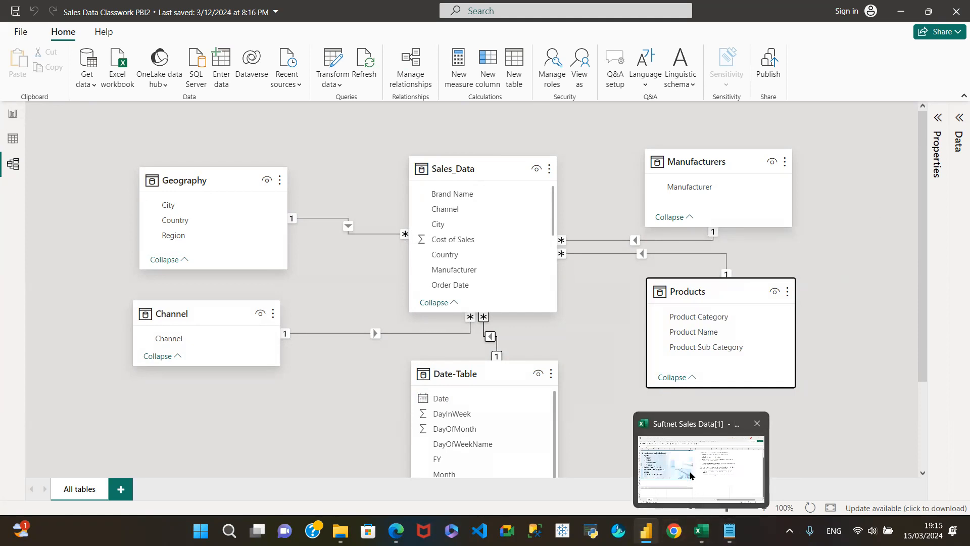
pyautogui.click(690, 476)
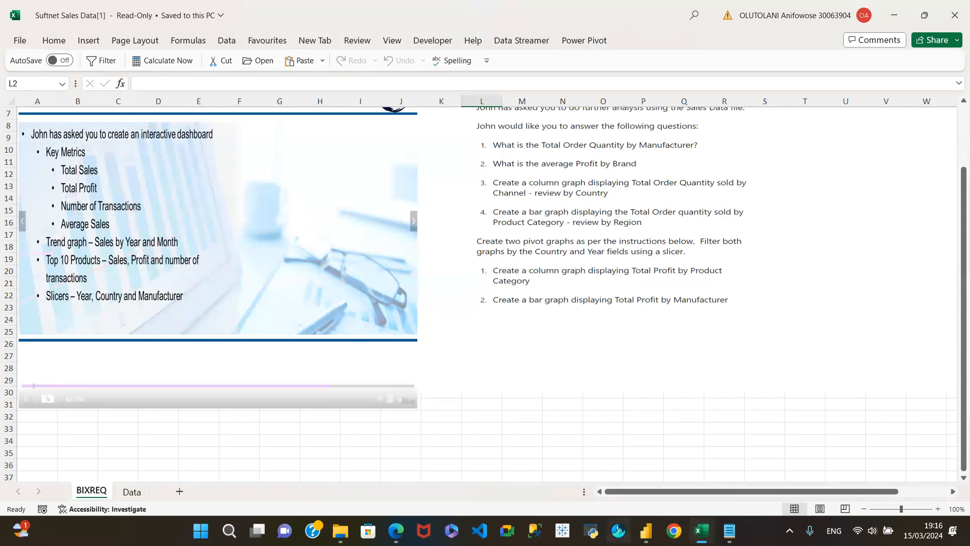
pyautogui.moveTo(647, 530)
pyautogui.click(636, 479)
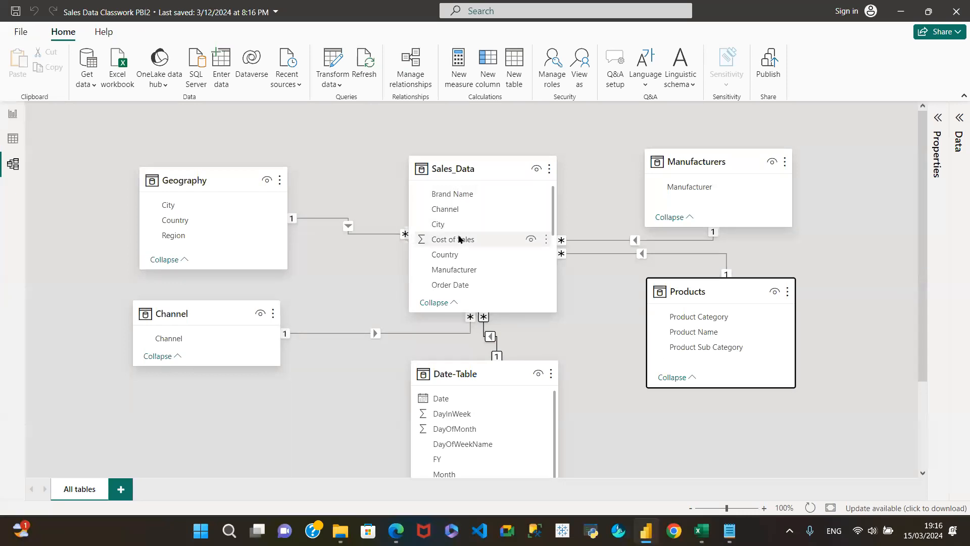
# Compare the report view's table list with the model diagram and look through the fields of the Sales_Data table
pyautogui.click(10, 115)
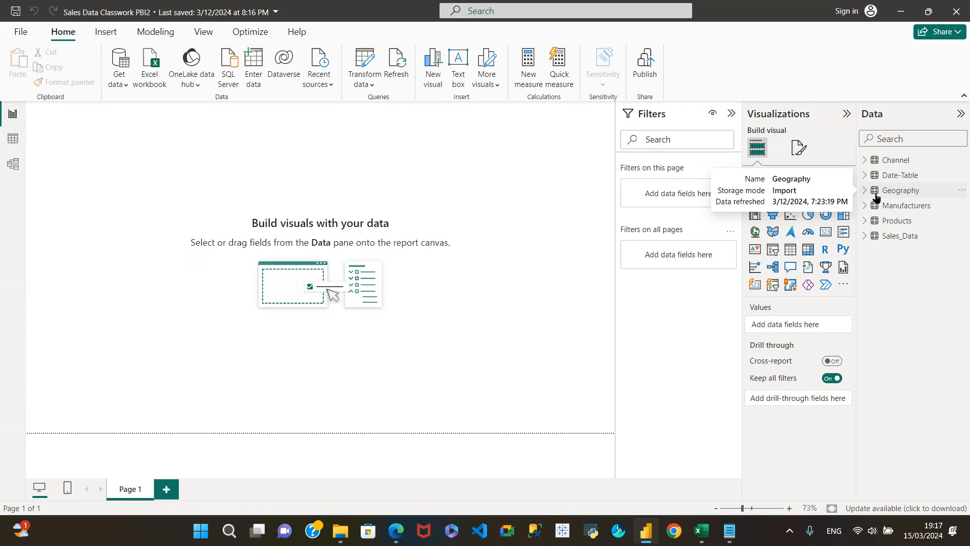
pyautogui.click(11, 164)
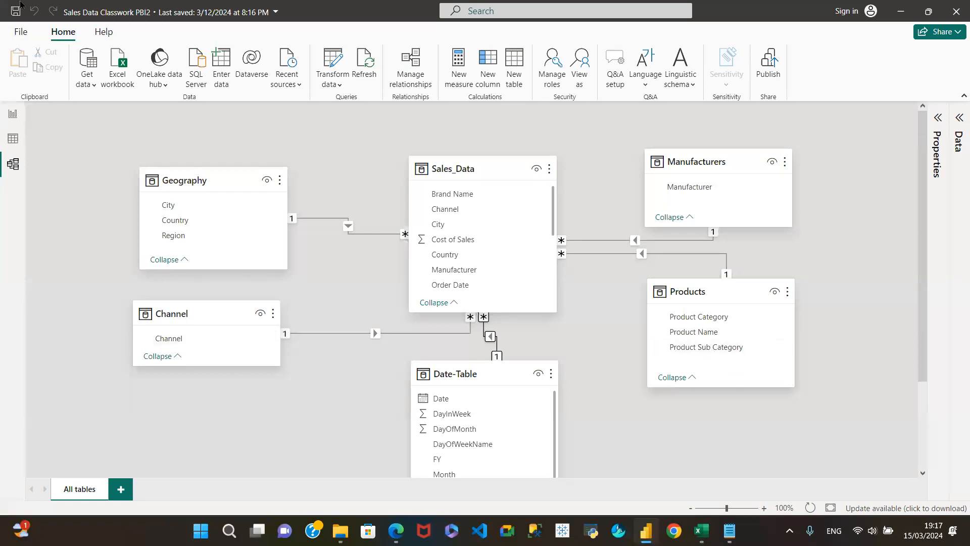
pyautogui.click(10, 113)
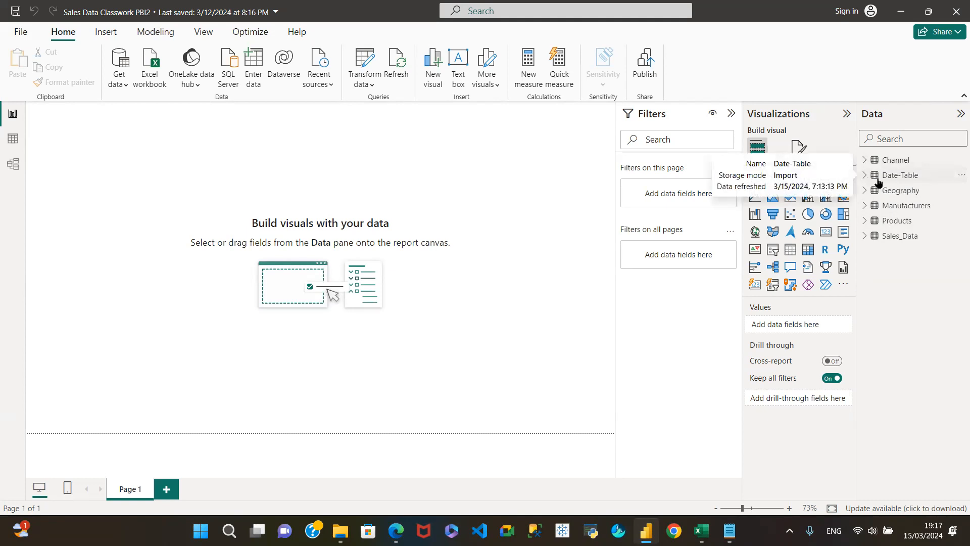
pyautogui.click(871, 236)
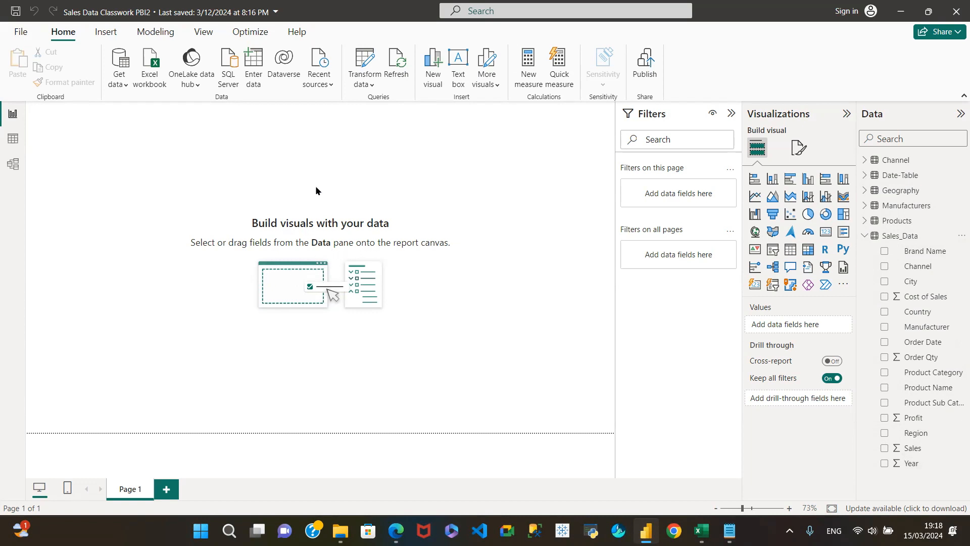
pyautogui.click(867, 239)
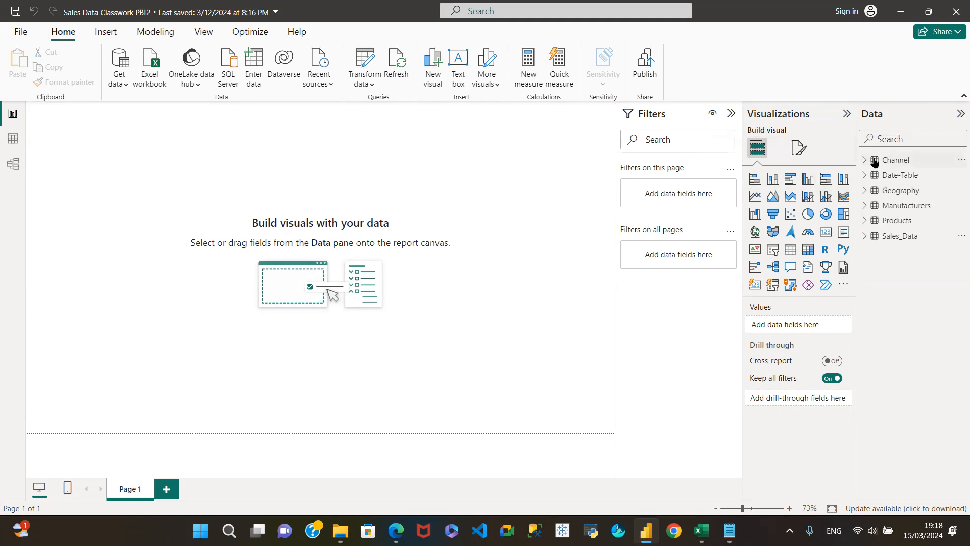
pyautogui.moveTo(874, 161)
# Create an empty table named Key Calculations by entering data manually and load it into the model
pyautogui.click(255, 59)
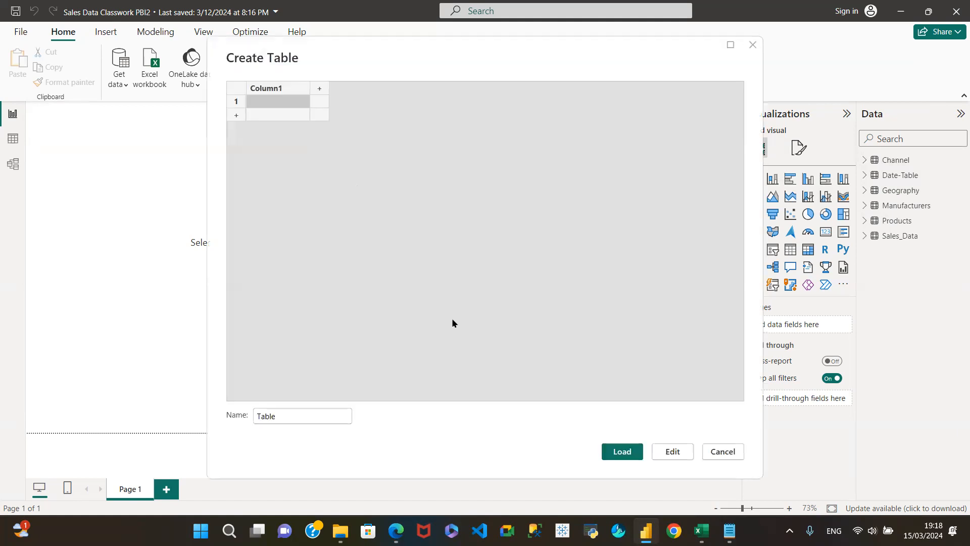
pyautogui.click(733, 453)
pyautogui.doubleClick(295, 418)
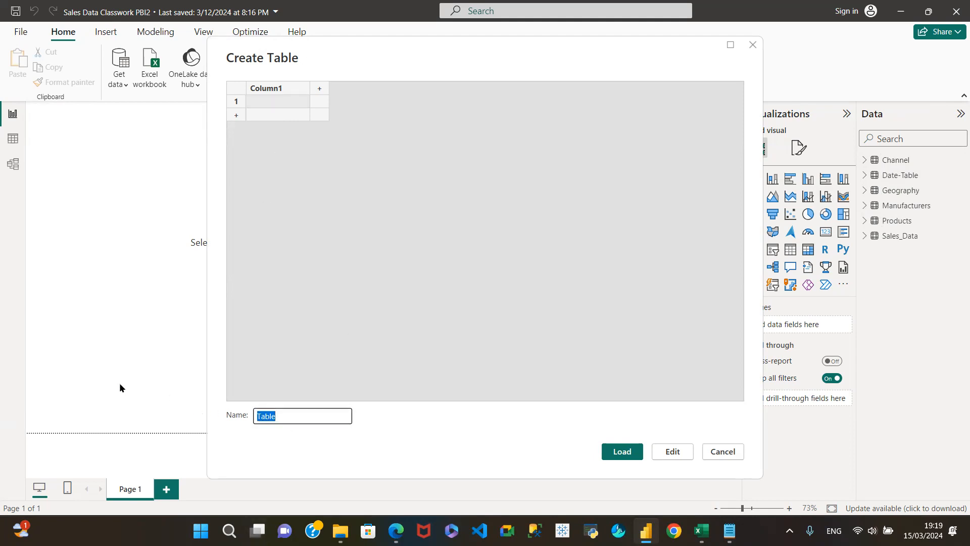
pyautogui.write('Key Calculations')
pyautogui.click(636, 454)
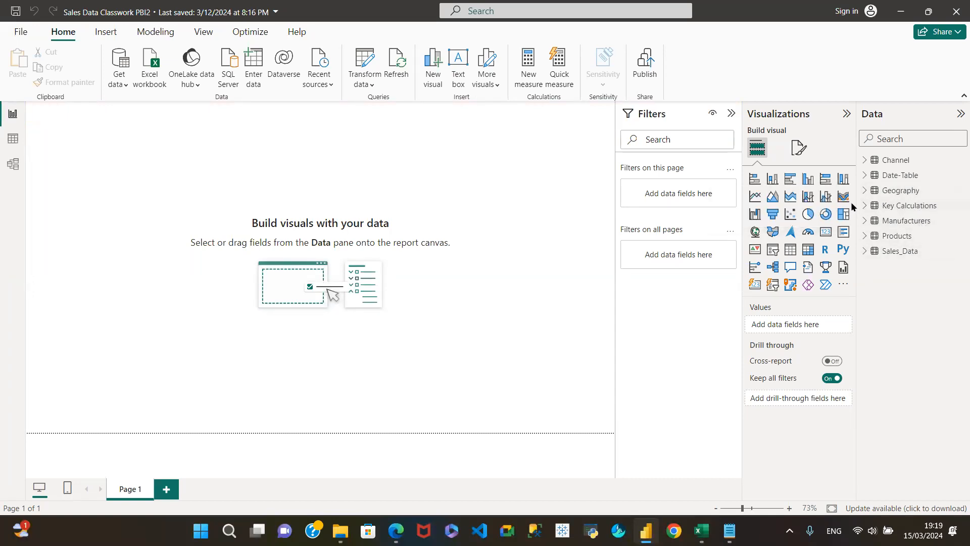
# Create a measure named Total Sales in the Key Calculations table with the formula SUM(Sales_Data[Sales])
pyautogui.click(958, 207)
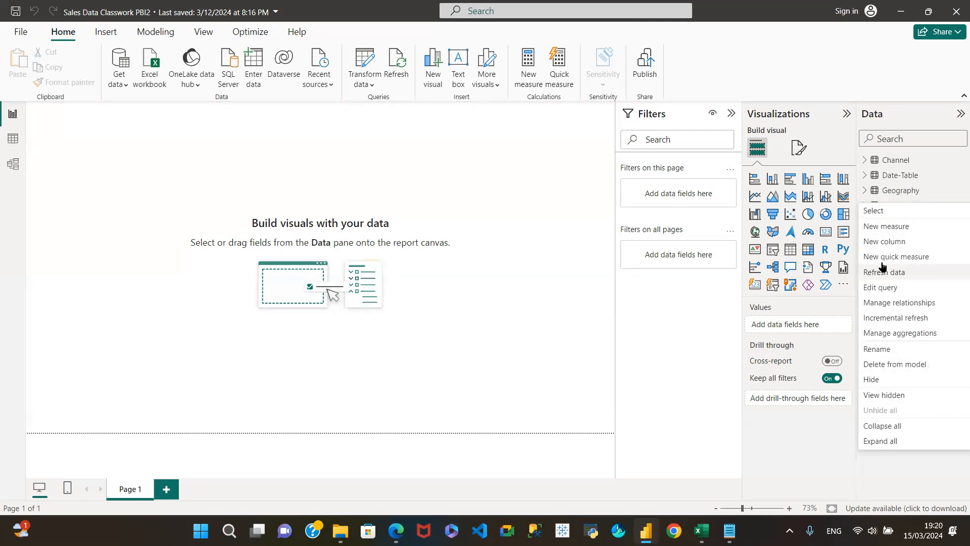
pyautogui.click(888, 228)
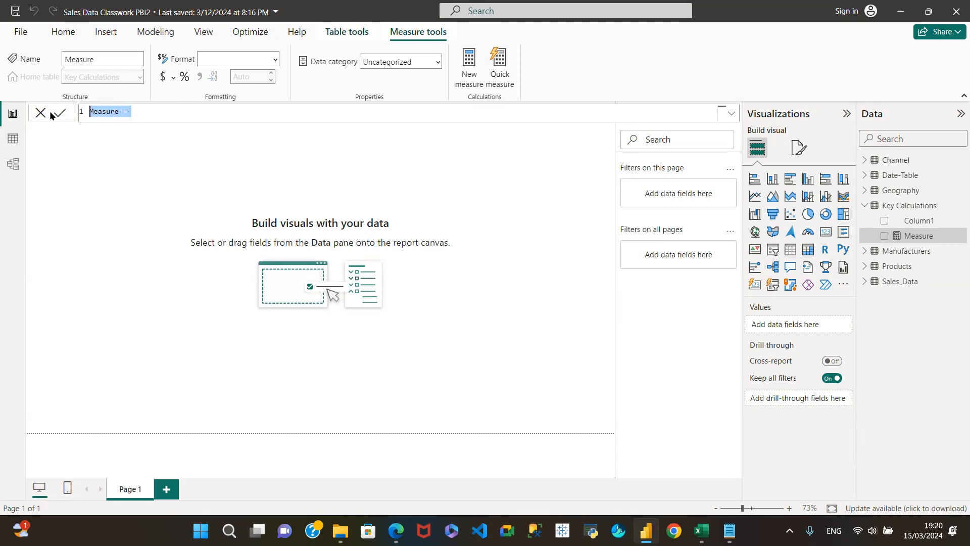
pyautogui.write('Total ')
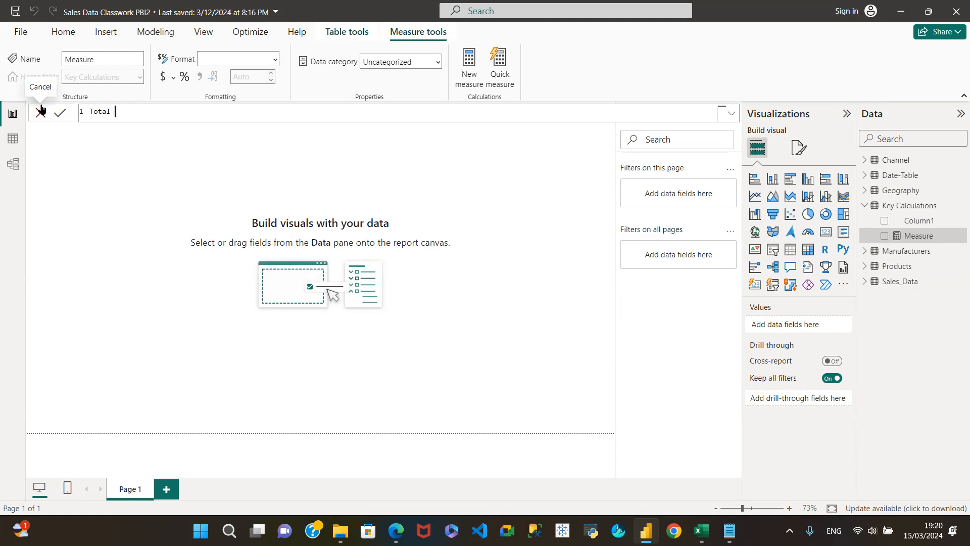
pyautogui.write('Sales = s')
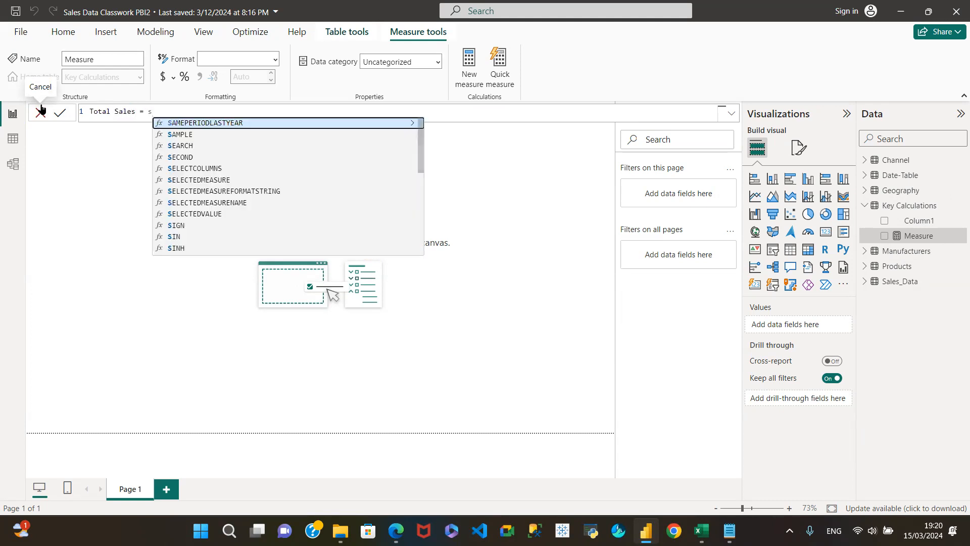
pyautogui.write('um')
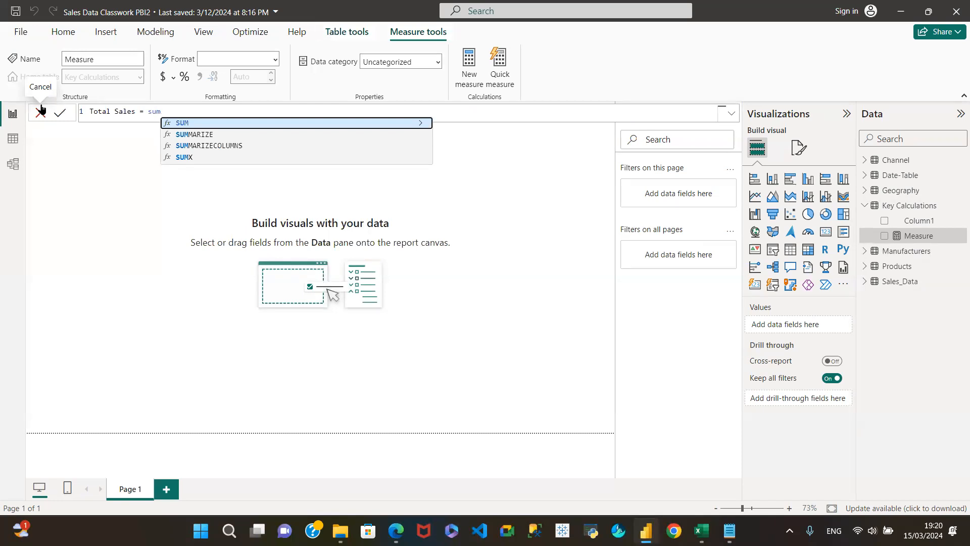
pyautogui.press('Tab')
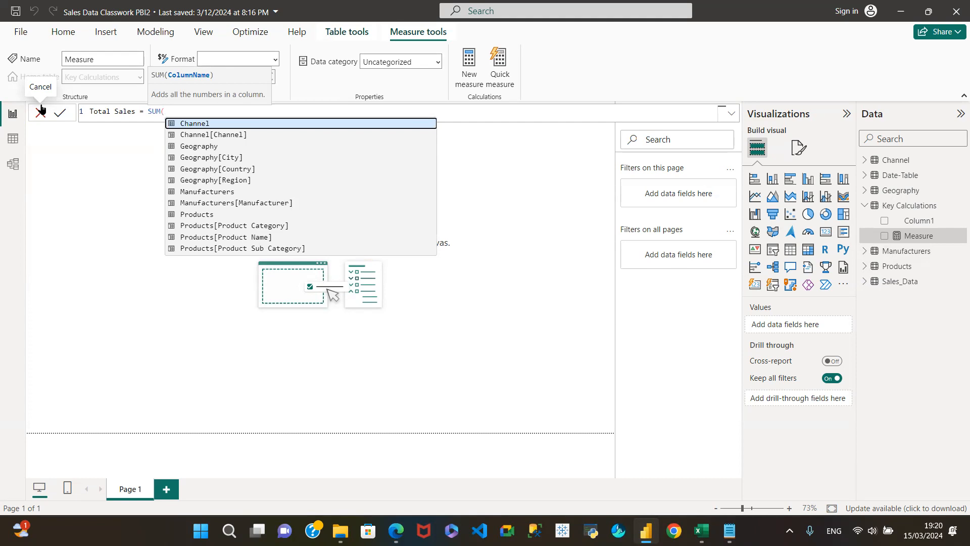
pyautogui.write('sa')
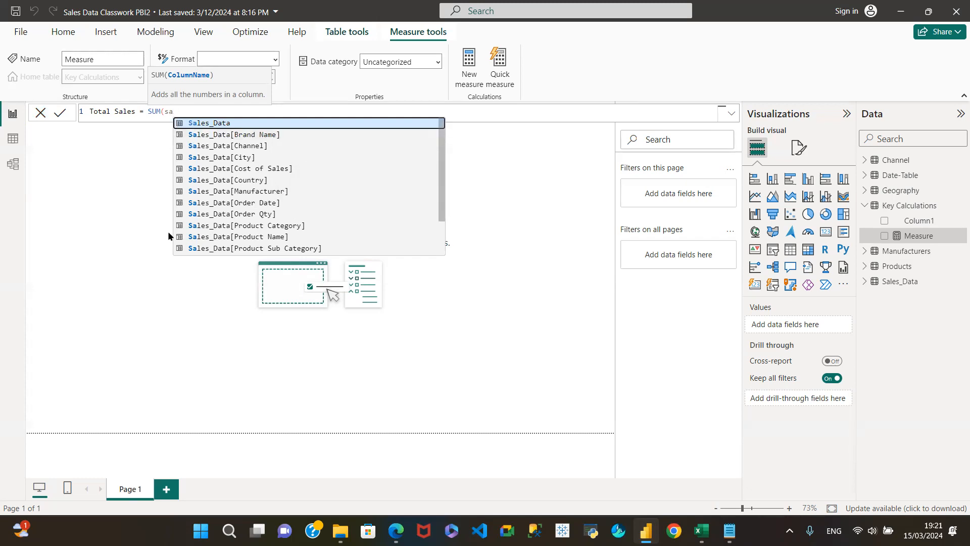
pyautogui.scroll(-1, 195, 223)
pyautogui.scroll(1, 195, 222)
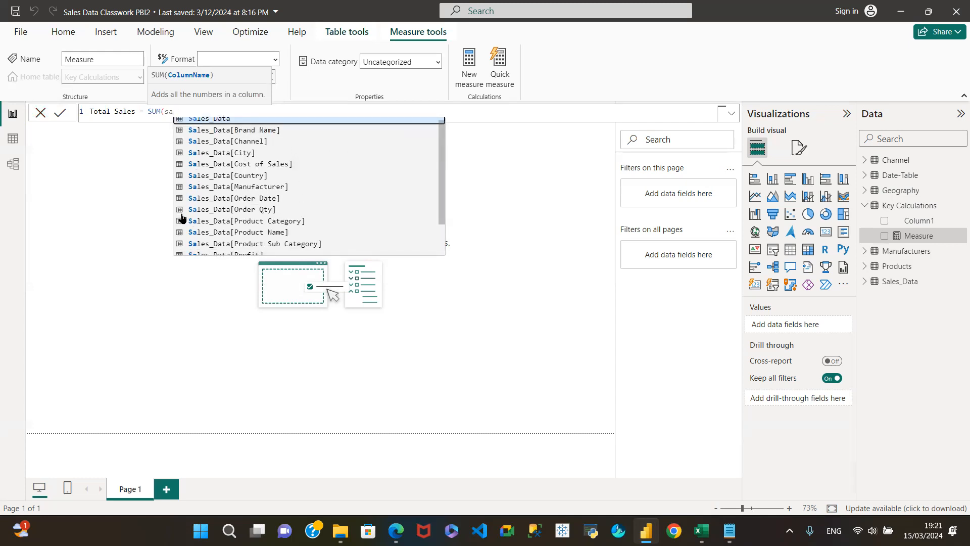
pyautogui.scroll(-1, 278, 219)
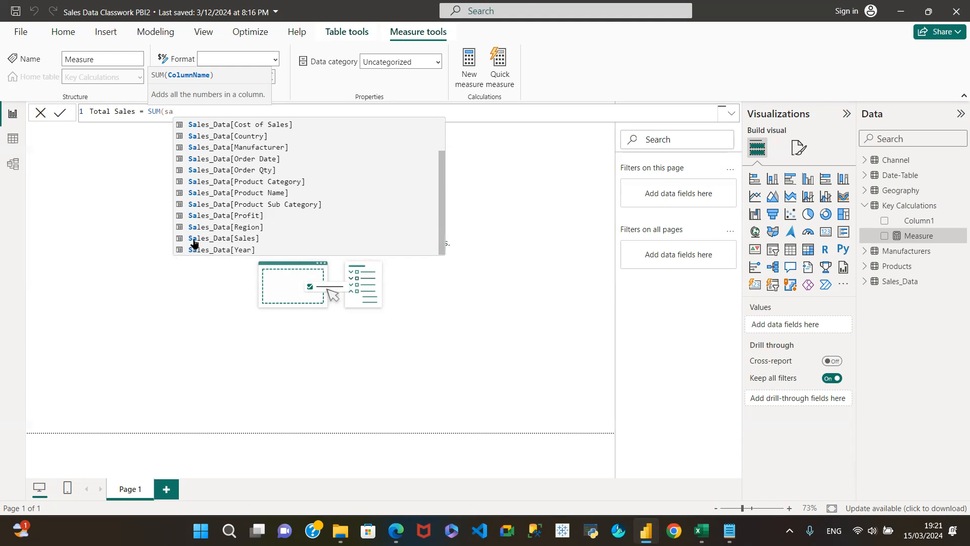
pyautogui.click(234, 238)
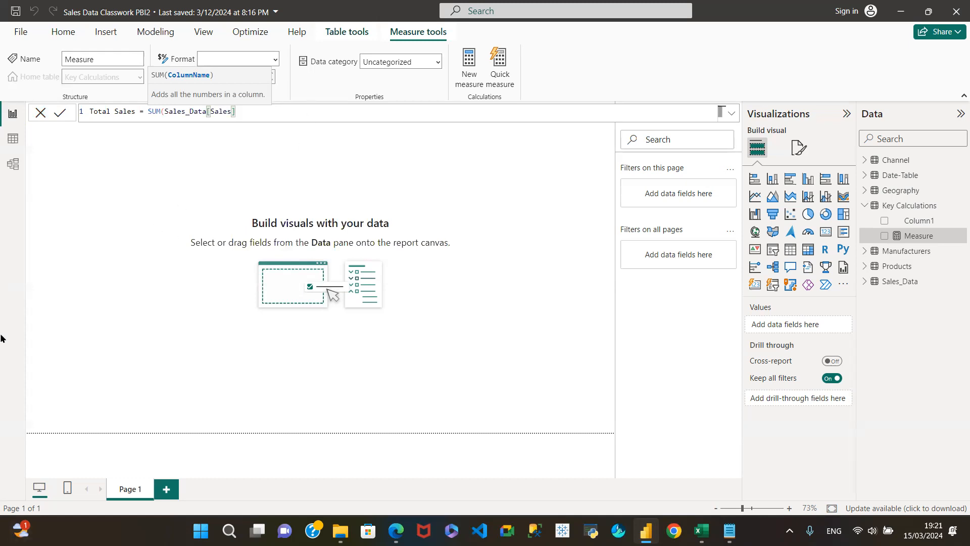
pyautogui.write(')')
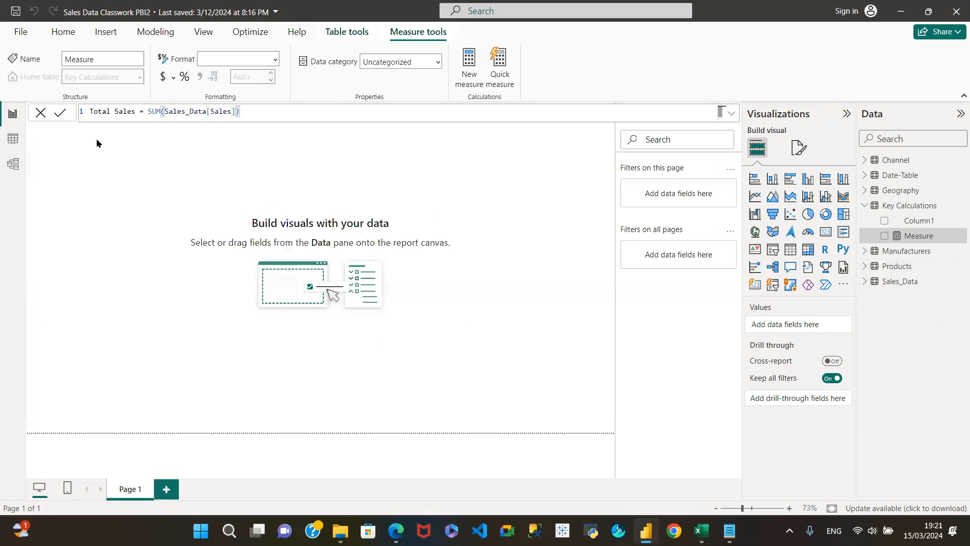
pyautogui.click(59, 114)
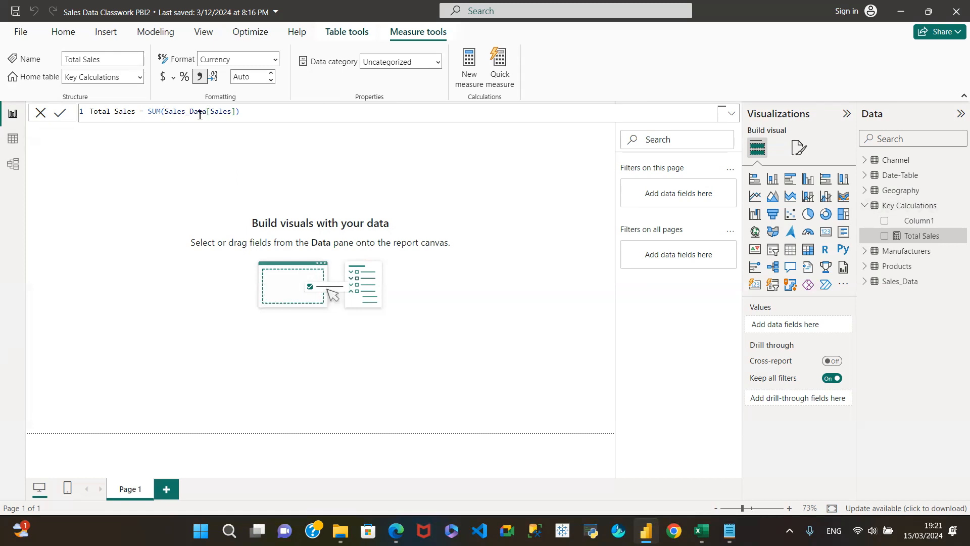
# Show the Sales_Data table's rows and widen its Sales, Cost of Sales and Profit columns
pyautogui.click(8, 141)
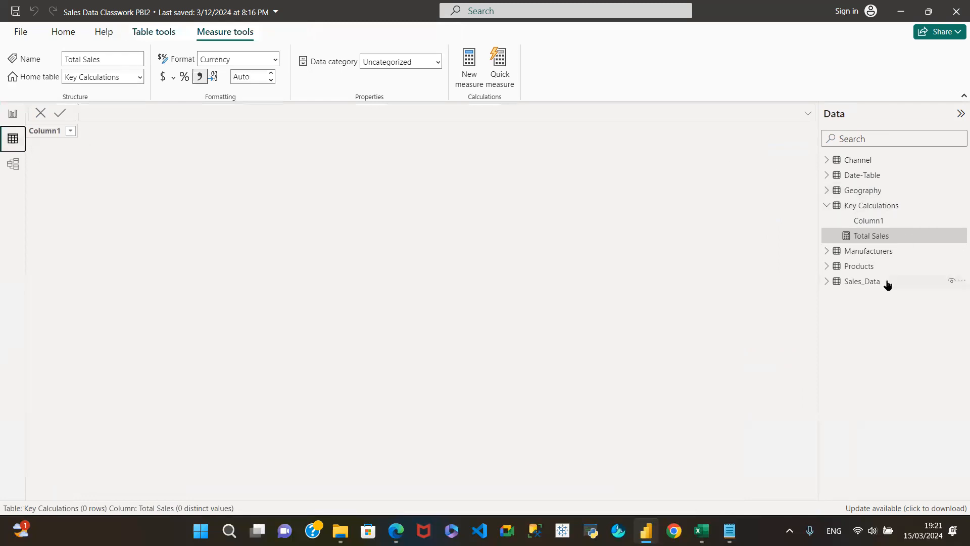
pyautogui.click(857, 285)
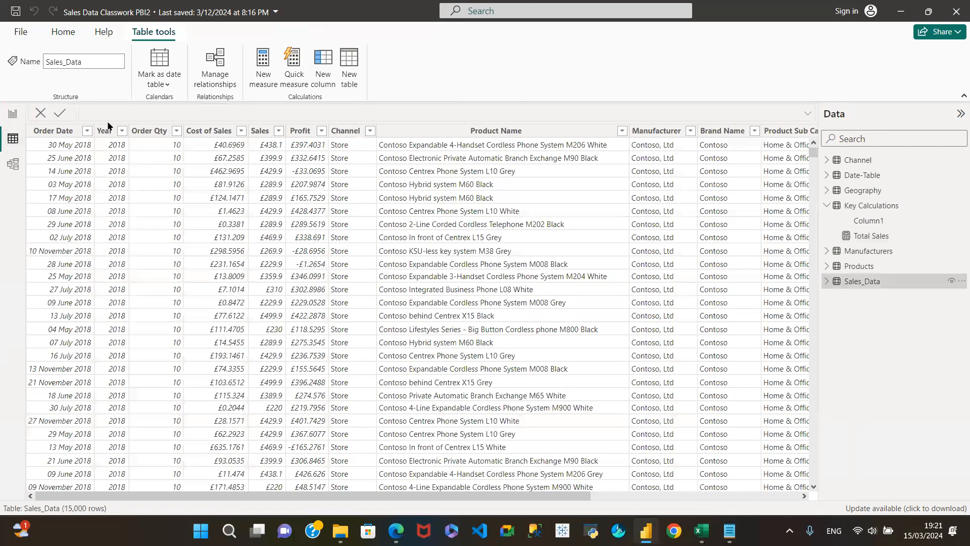
pyautogui.click(203, 131)
pyautogui.click(267, 133)
pyautogui.moveTo(282, 130); pyautogui.dragTo(317, 130)
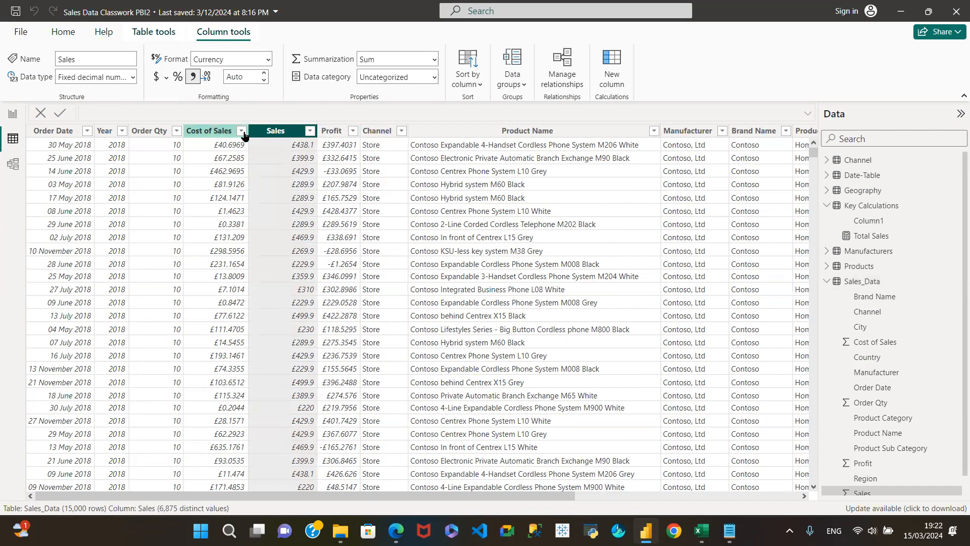
pyautogui.moveTo(246, 131); pyautogui.dragTo(258, 135)
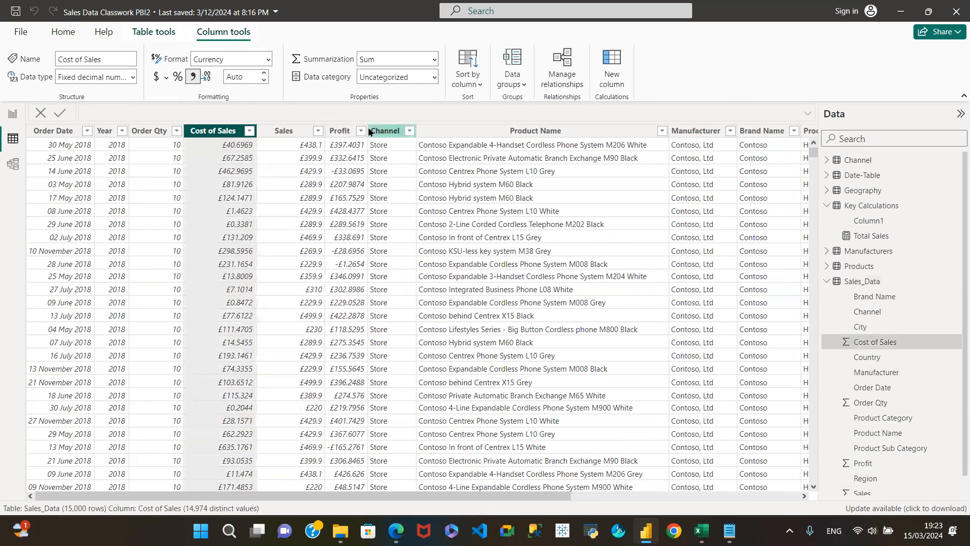
pyautogui.moveTo(365, 130); pyautogui.dragTo(418, 134)
pyautogui.click(406, 140)
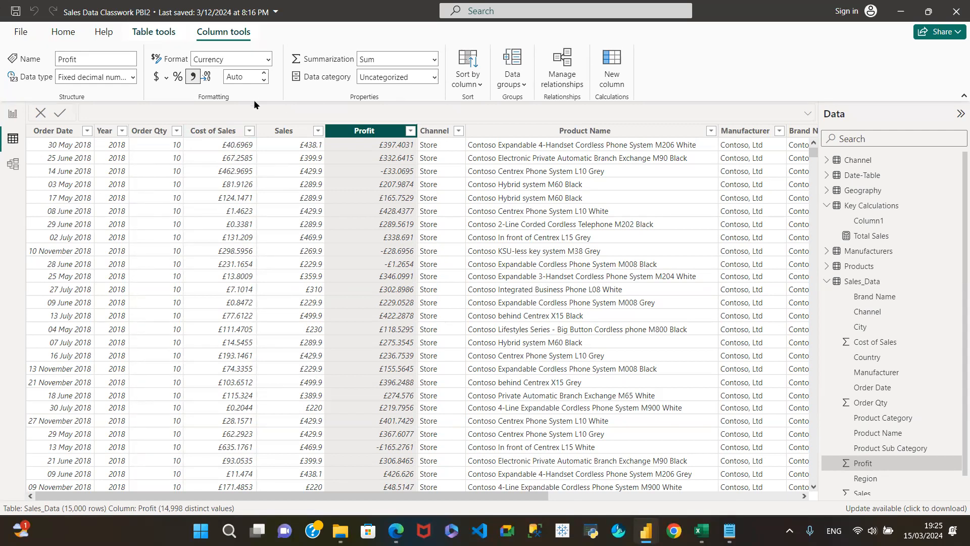
# Examine the Cost of Sales and Profit columns of Sales_Data and their formatting settings
pyautogui.click(228, 137)
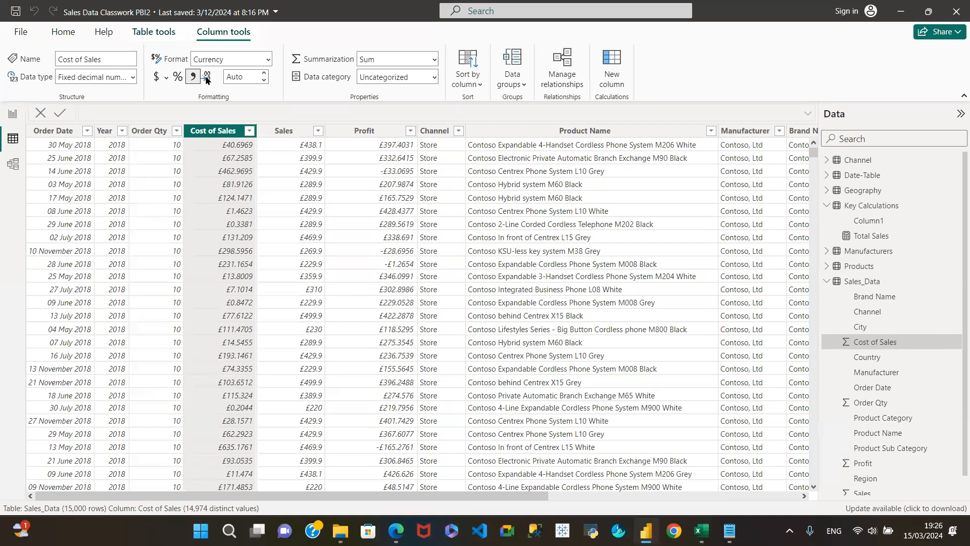
pyautogui.click(448, 281)
pyautogui.click(333, 237)
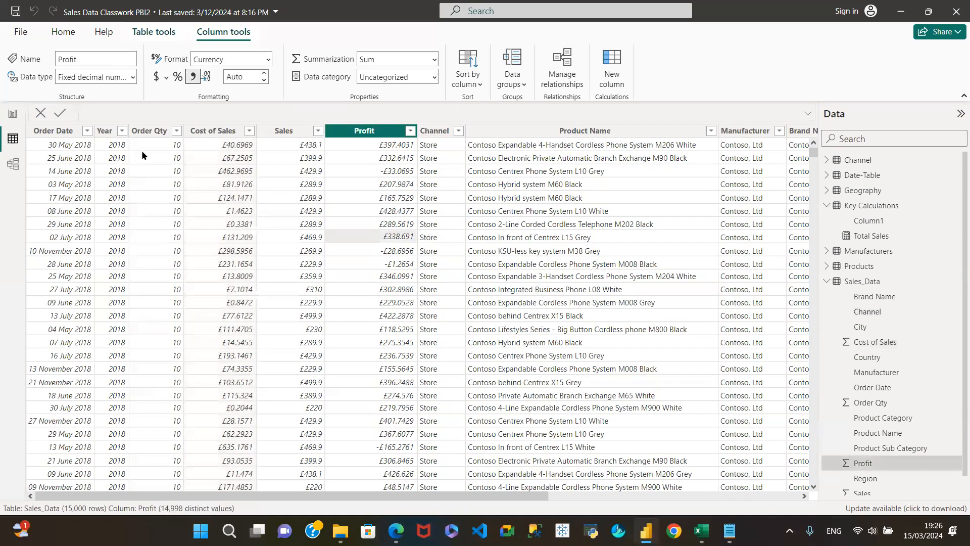
pyautogui.click(217, 132)
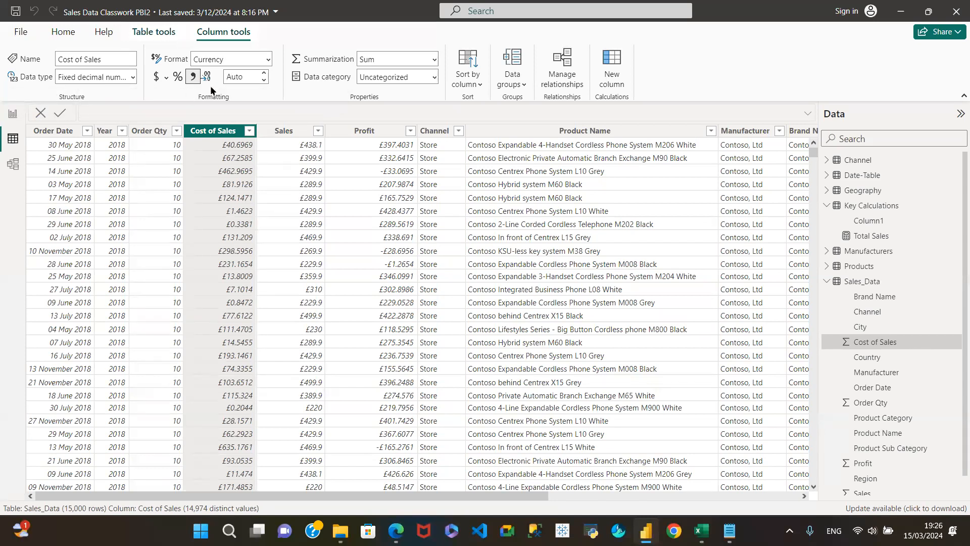
# Back in the report view, create a Total Profit measure in Key Calculations as SUM(Sales_Data[Profit]) and format it as a decimal number with 2 decimals
pyautogui.click(12, 112)
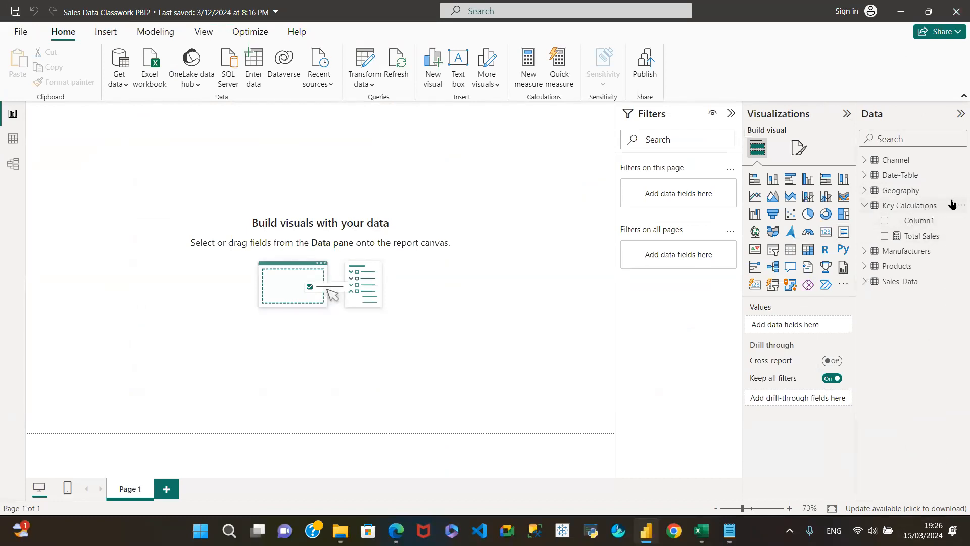
pyautogui.click(959, 205)
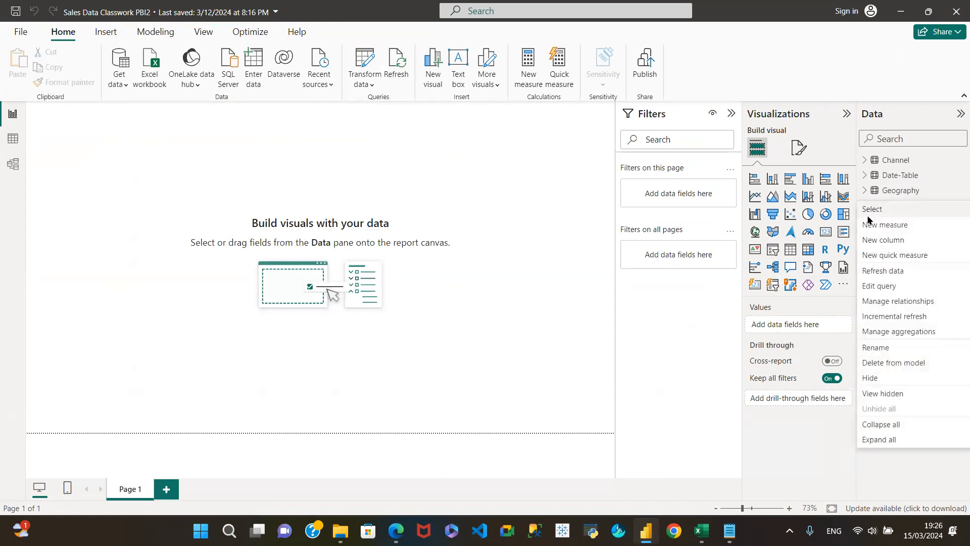
pyautogui.click(883, 225)
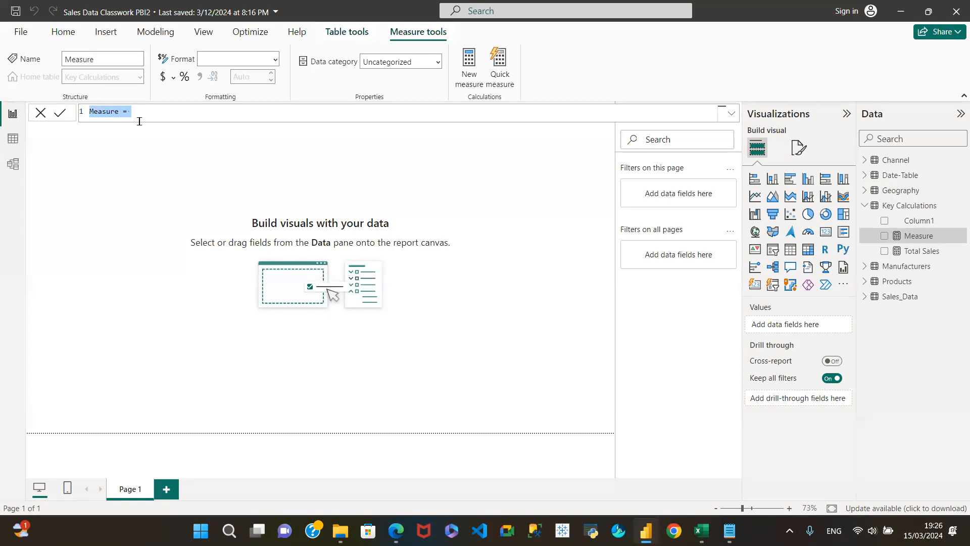
pyautogui.write('Tota')
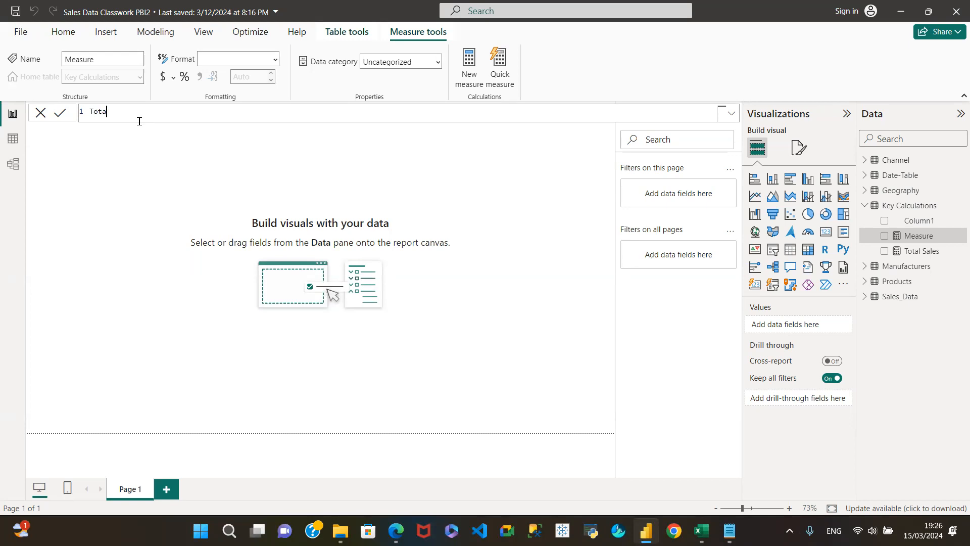
pyautogui.write('l Profitn')
pyautogui.press('BackSpace')
pyautogui.press('BackSpace')
pyautogui.press('BackSpace')
pyautogui.write('t = sum')
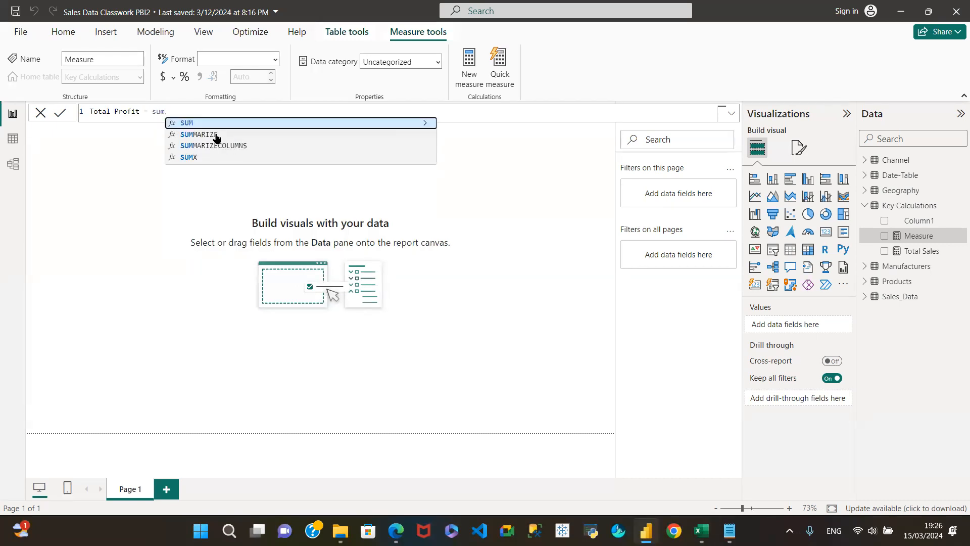
pyautogui.press('Tab')
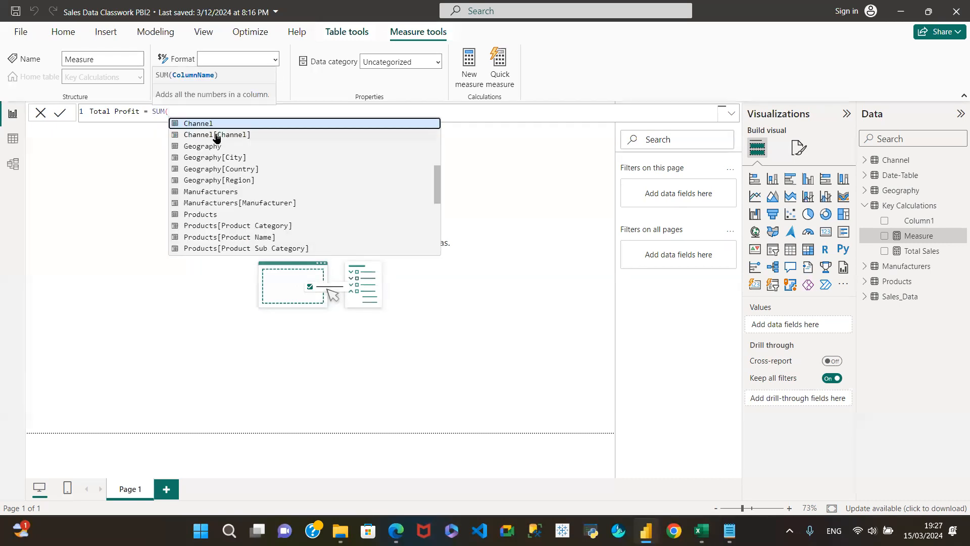
pyautogui.write('sal')
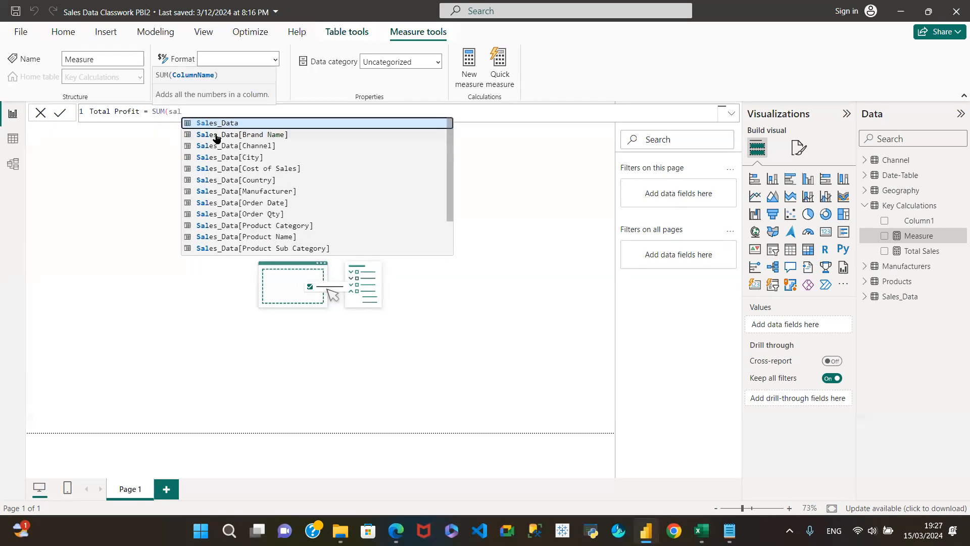
pyautogui.write('es')
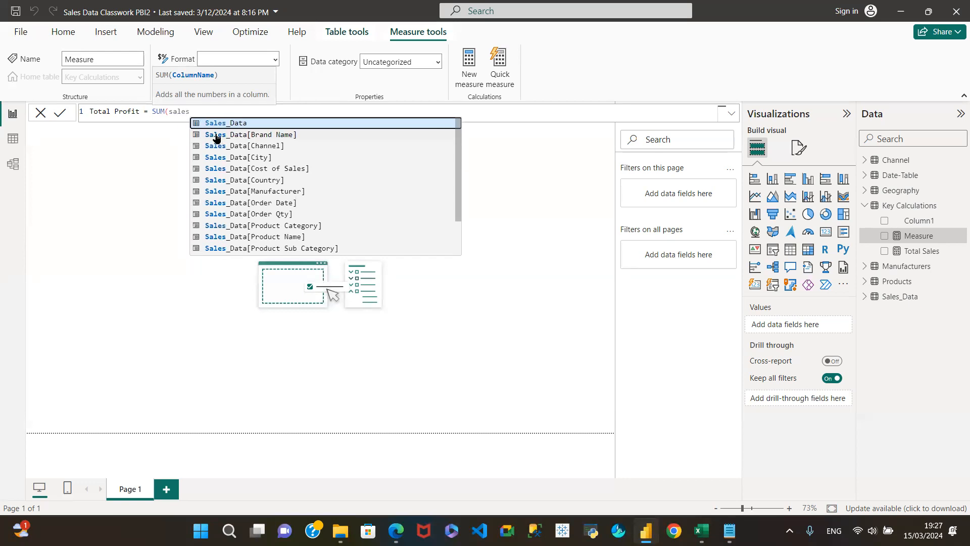
pyautogui.scroll(-2, 326, 192)
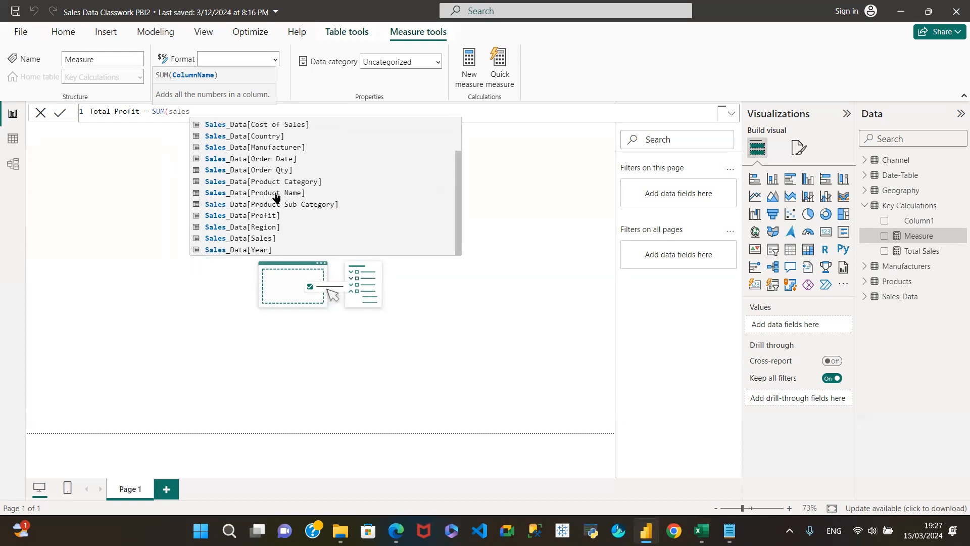
pyautogui.click(253, 215)
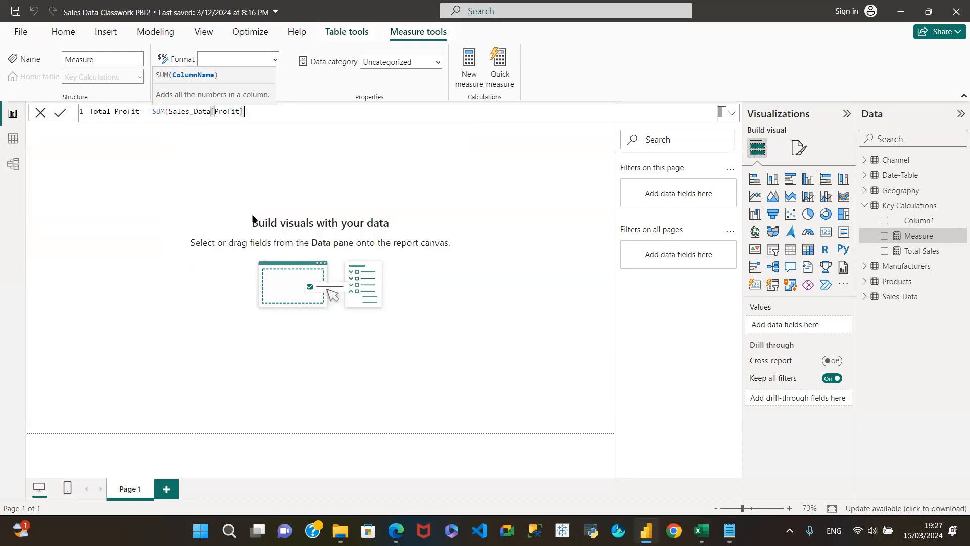
pyautogui.write(')')
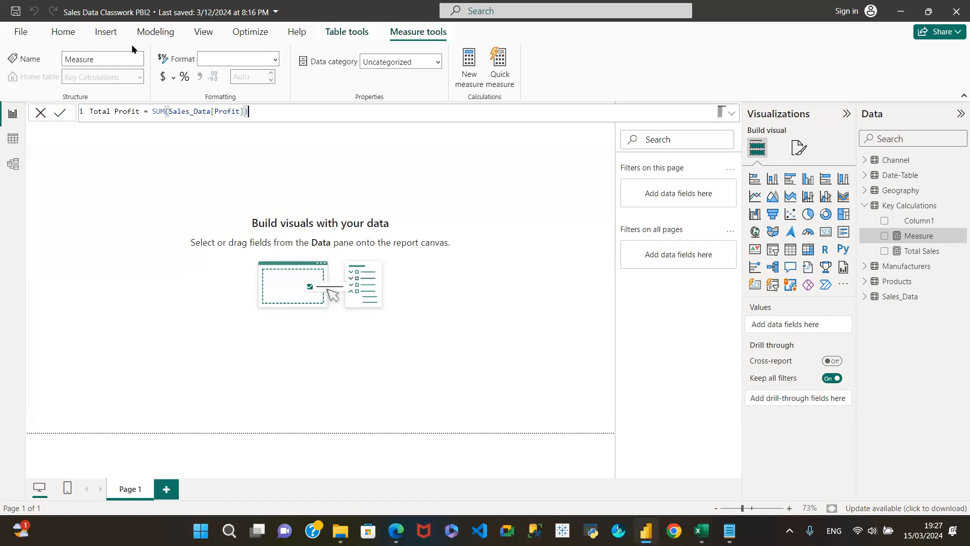
pyautogui.click(59, 115)
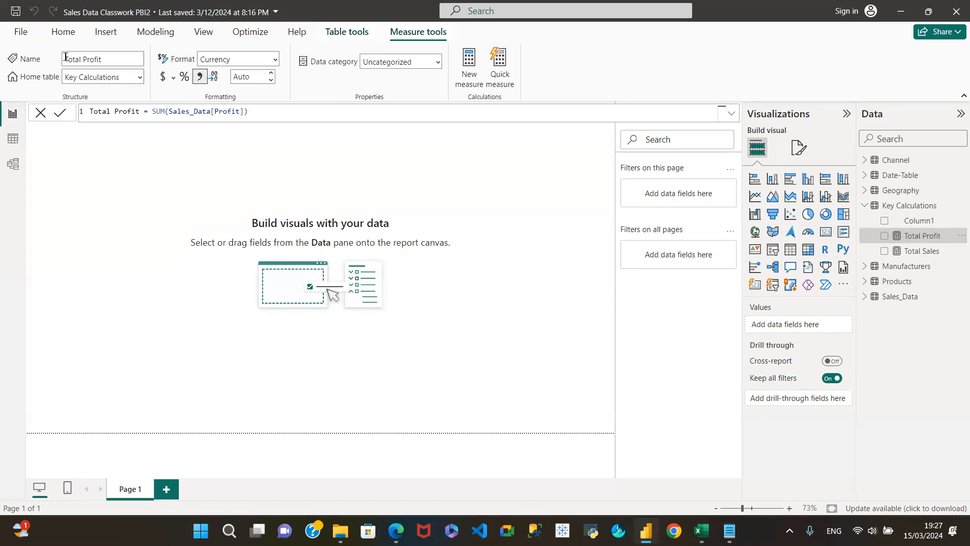
pyautogui.click(200, 77)
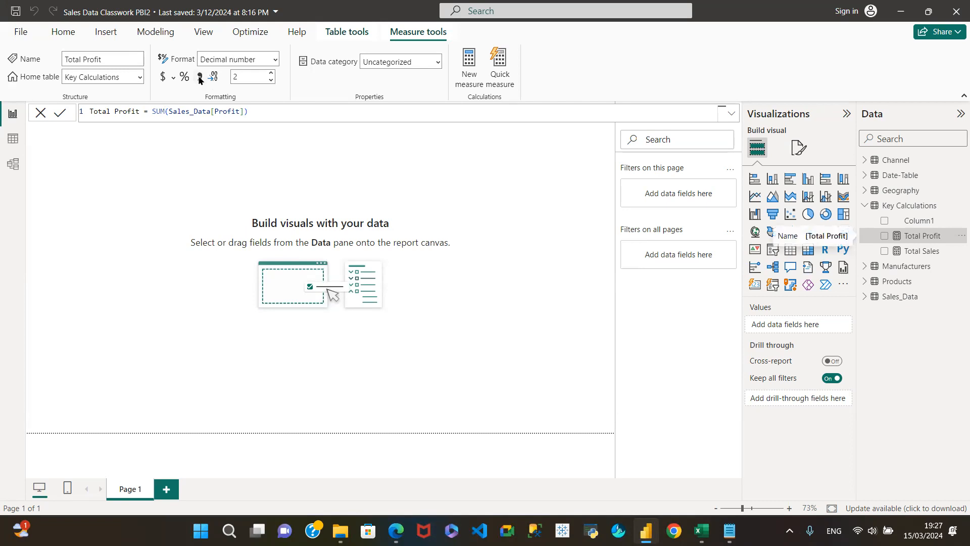
# Add a card visual showing Total Profit to the report page, place it in the upper left area and widen it
pyautogui.click(923, 251)
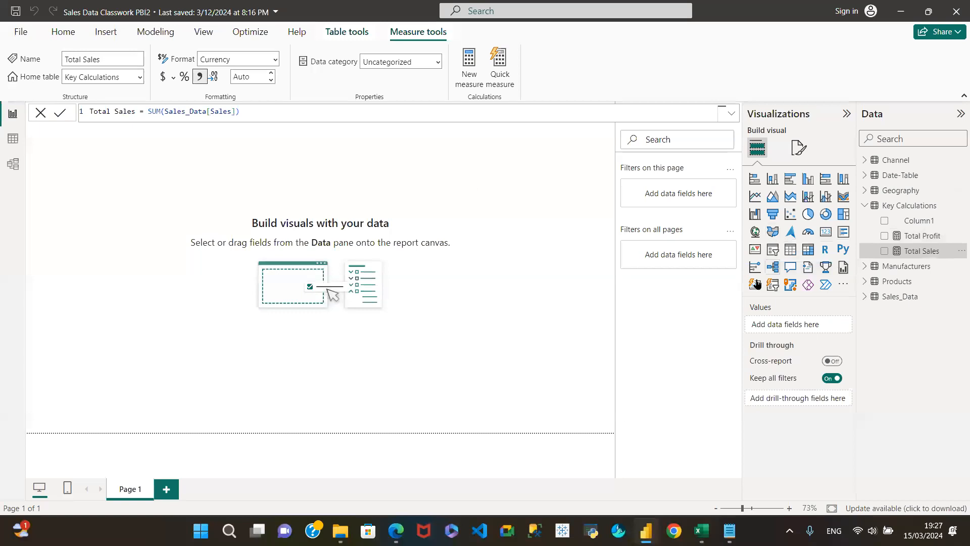
pyautogui.click(827, 234)
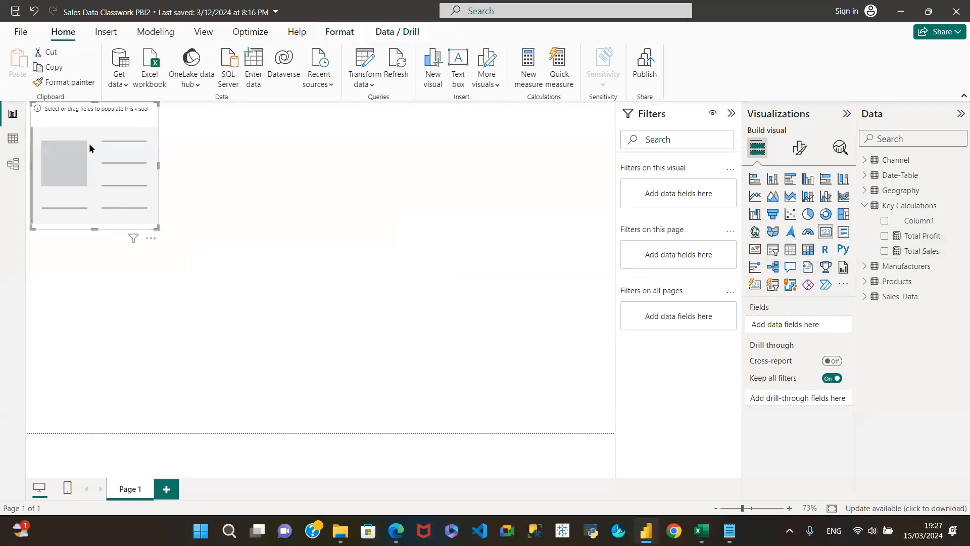
pyautogui.moveTo(93, 134); pyautogui.dragTo(93, 187)
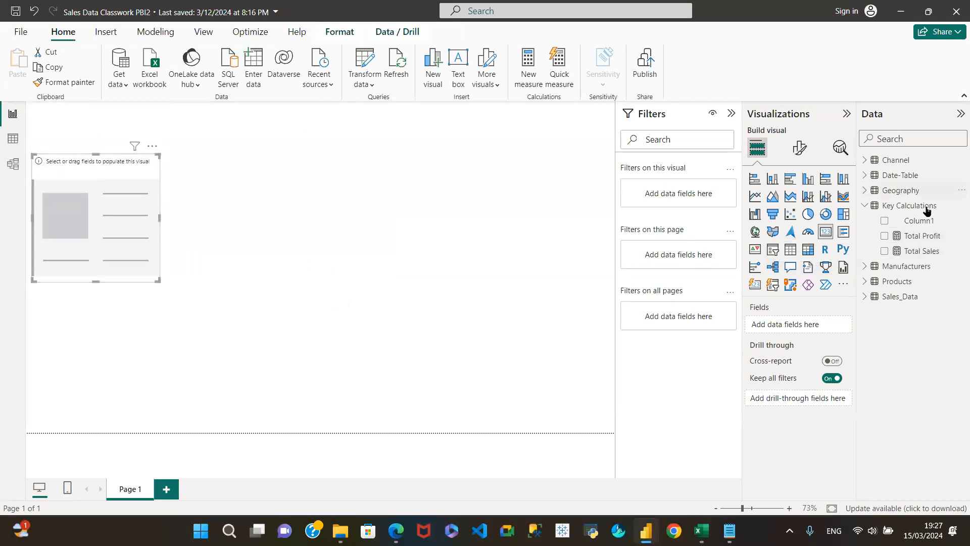
pyautogui.click(885, 236)
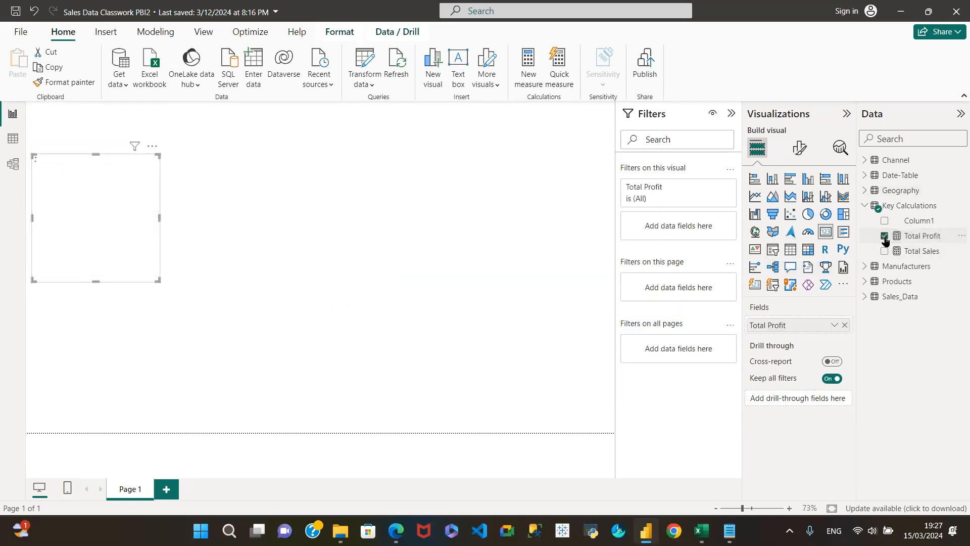
pyautogui.moveTo(159, 218); pyautogui.dragTo(195, 217)
# Duplicate the Total Profit card beside the original and replace the copy's field with Total Sales
pyautogui.click(53, 66)
pyautogui.click(150, 150)
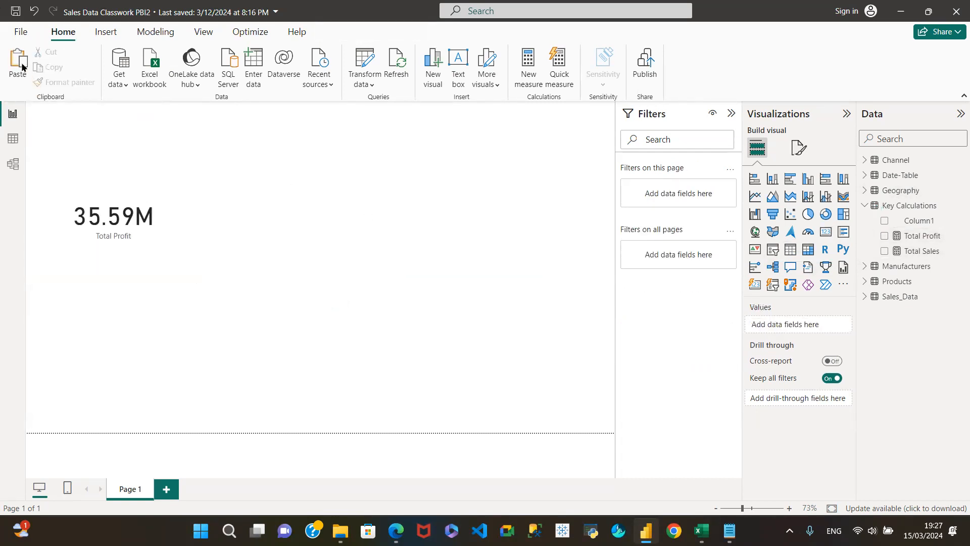
pyautogui.hotkey('ctrl', 'v')
pyautogui.moveTo(288, 211); pyautogui.dragTo(353, 201)
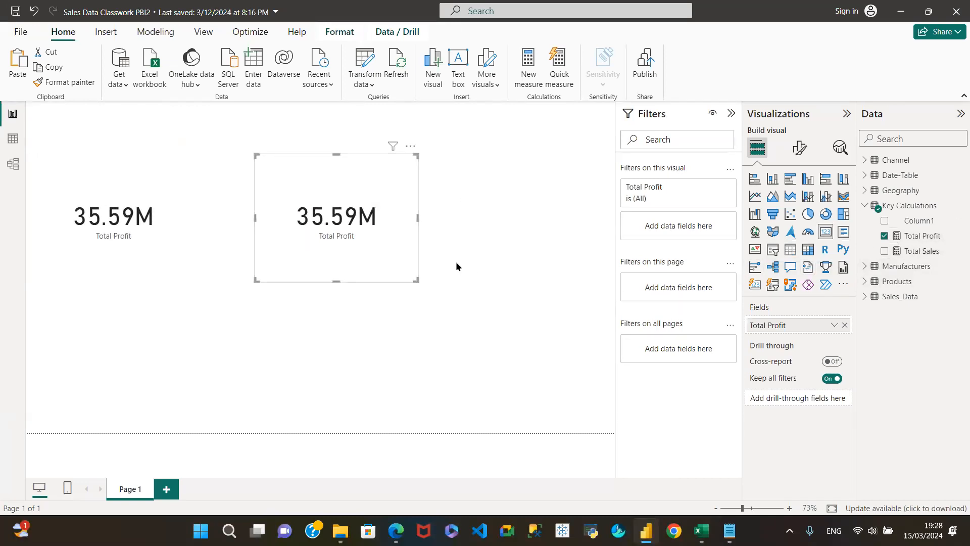
pyautogui.click(844, 326)
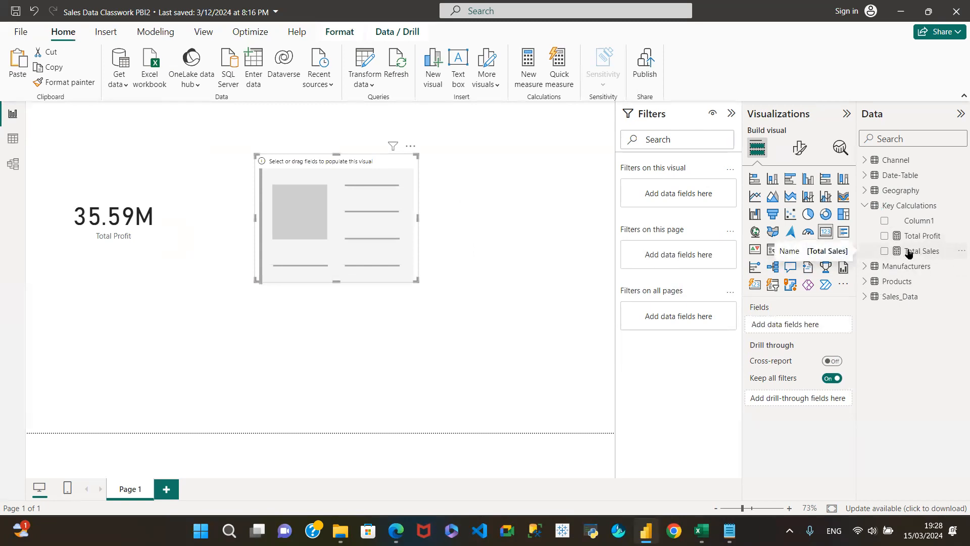
pyautogui.click(885, 252)
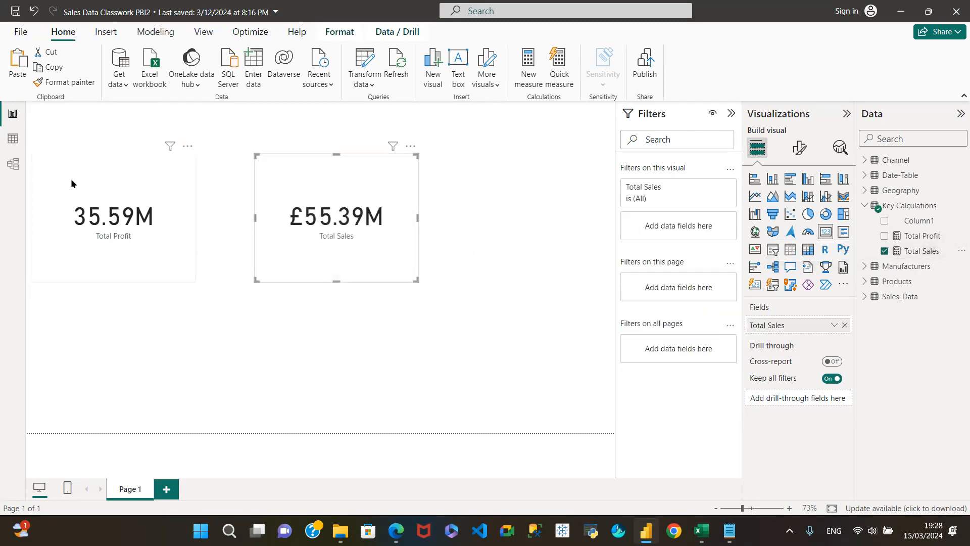
# Swap the two cards so Total Sales sits at the page's left edge with Total Profit to its right
pyautogui.moveTo(85, 197); pyautogui.dragTo(458, 228)
pyautogui.moveTo(271, 186); pyautogui.dragTo(99, 187)
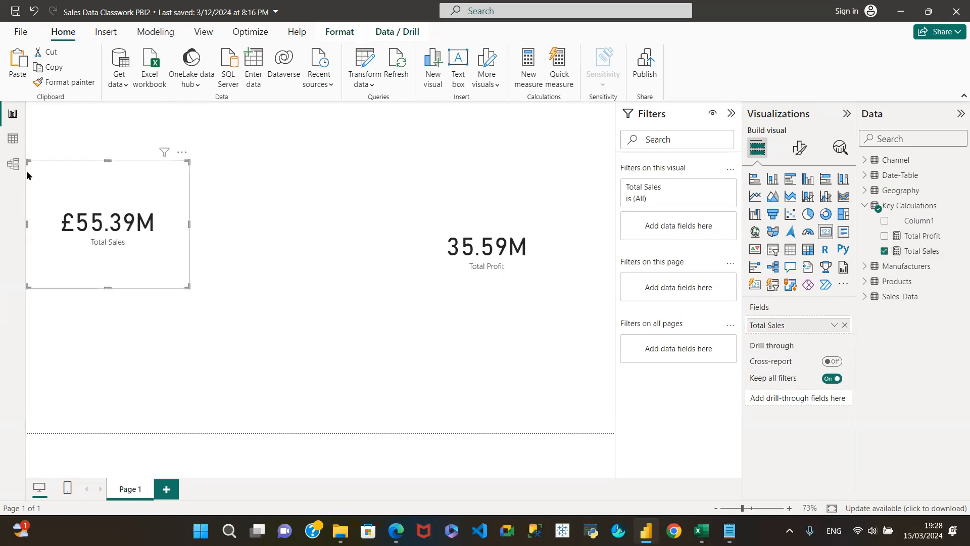
pyautogui.click(464, 217)
pyautogui.moveTo(459, 216); pyautogui.dragTo(292, 196)
pyautogui.click(154, 175)
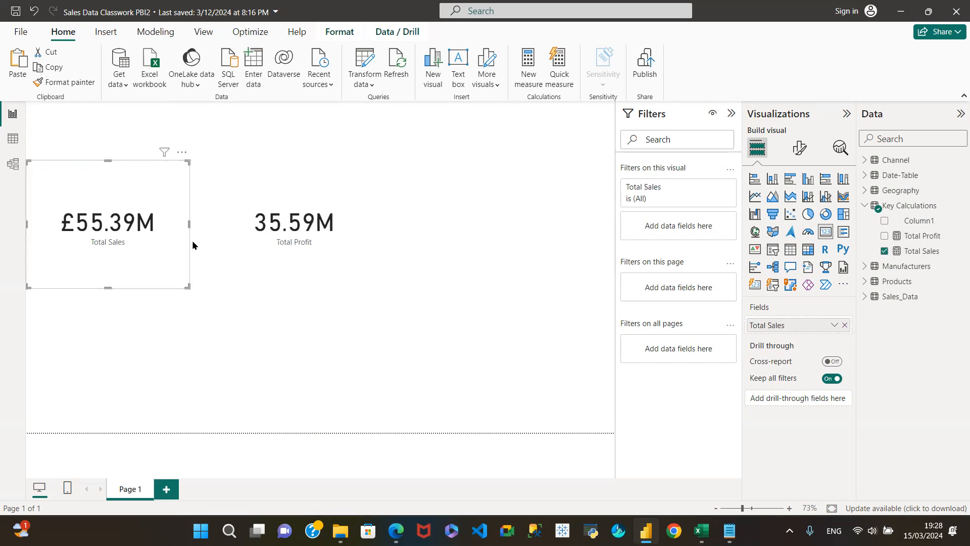
# Narrow the Total Sales card and move the Total Profit card closer to it, leaving a small gap
pyautogui.moveTo(188, 286); pyautogui.dragTo(156, 287)
pyautogui.moveTo(303, 185); pyautogui.dragTo(272, 185)
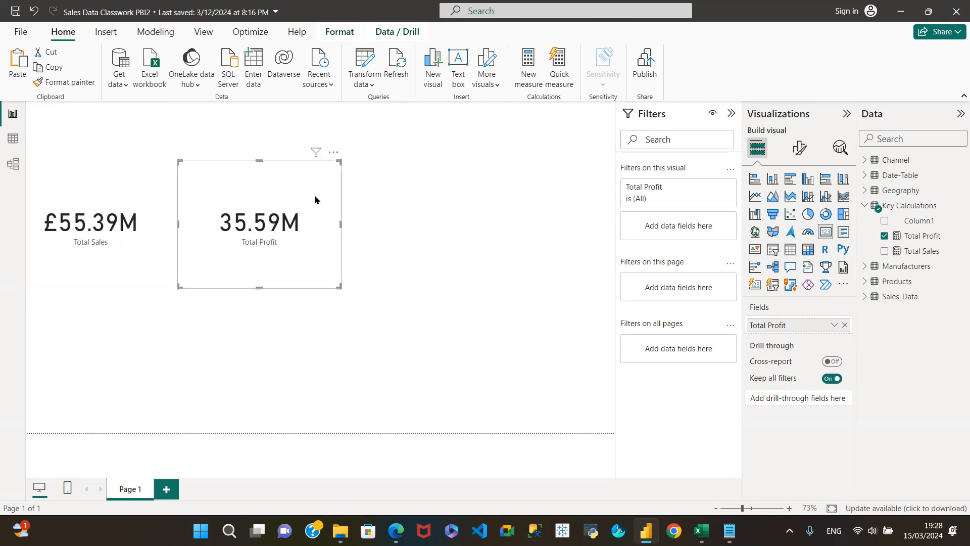
pyautogui.moveTo(260, 172); pyautogui.dragTo(272, 173)
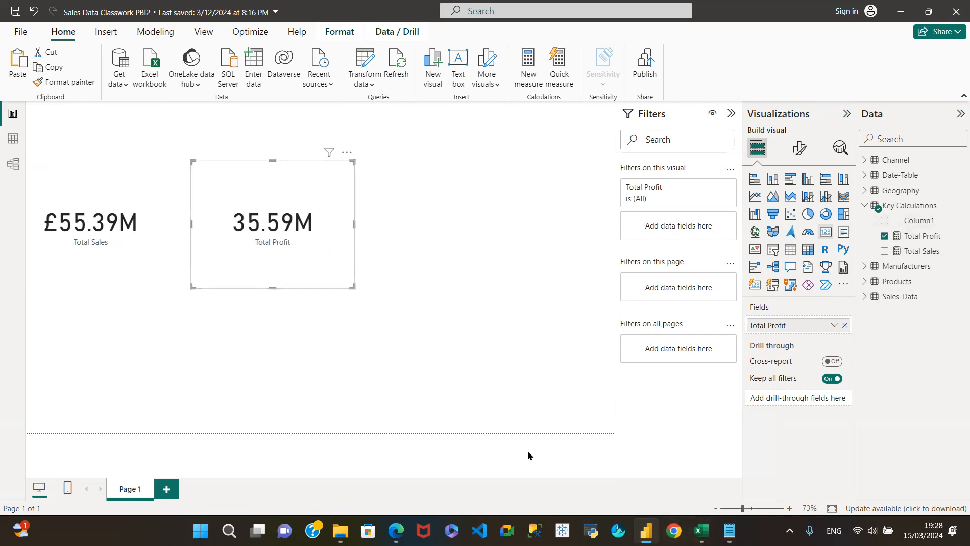
# Move the Total Sales and Total Profit cards slightly higher on the page, keeping them level with each other
pyautogui.moveTo(701, 531)
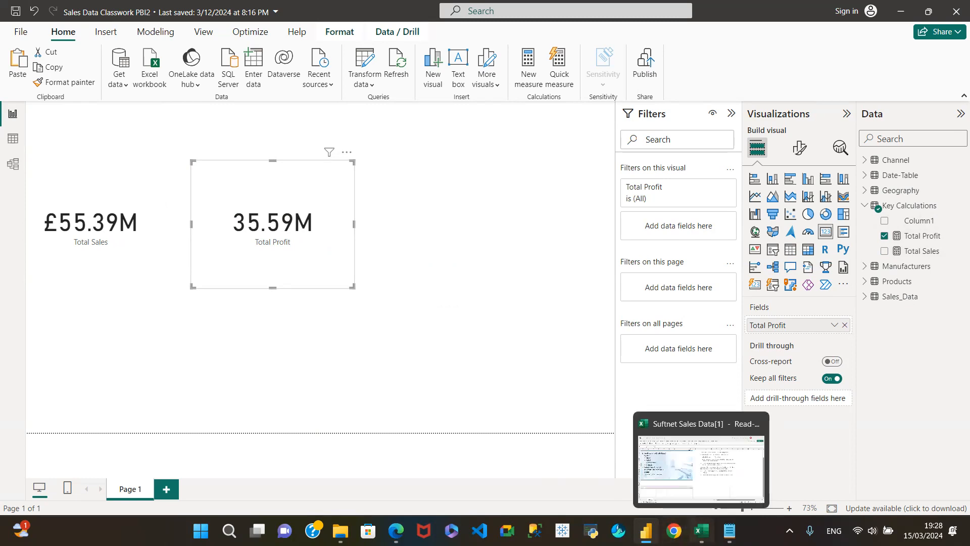
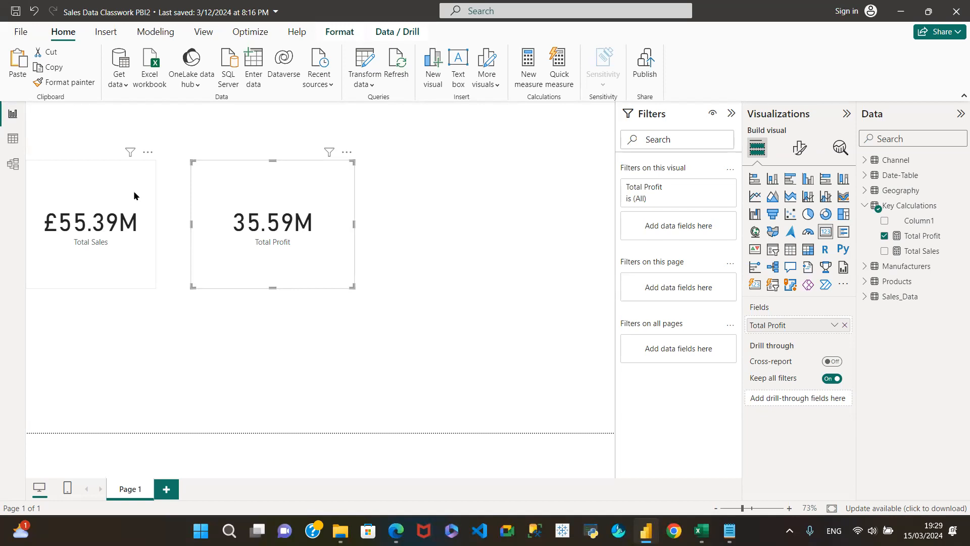
pyautogui.click(134, 193)
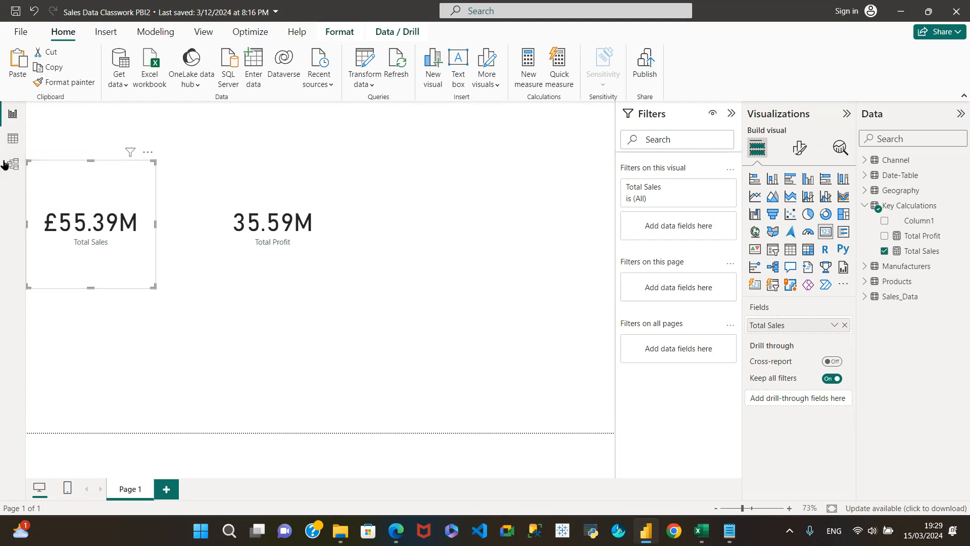
pyautogui.moveTo(103, 194); pyautogui.dragTo(105, 168)
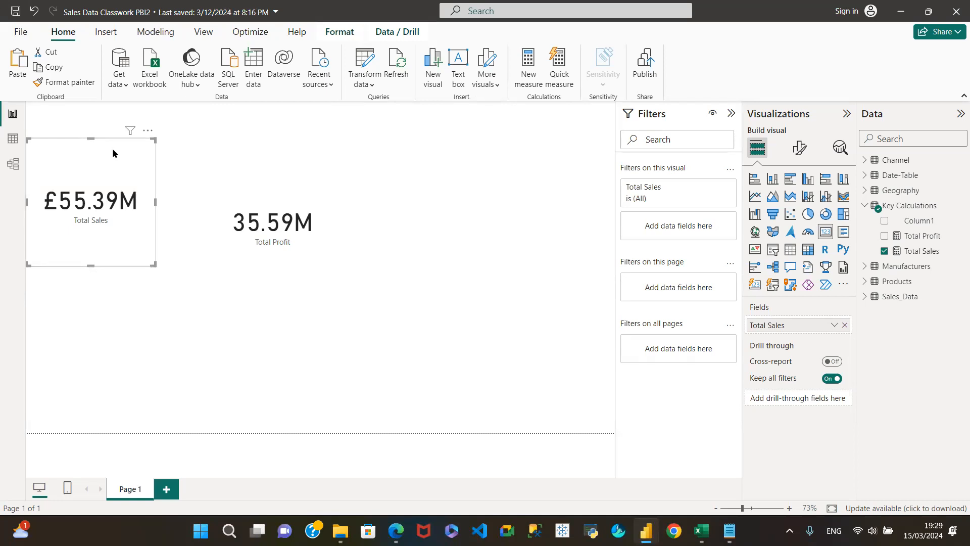
pyautogui.click(250, 197)
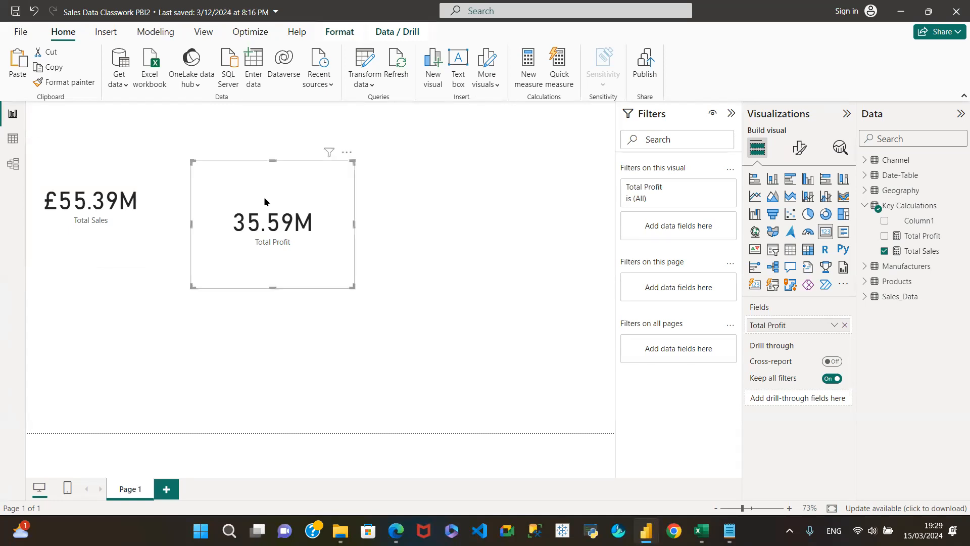
pyautogui.moveTo(249, 198); pyautogui.dragTo(242, 176)
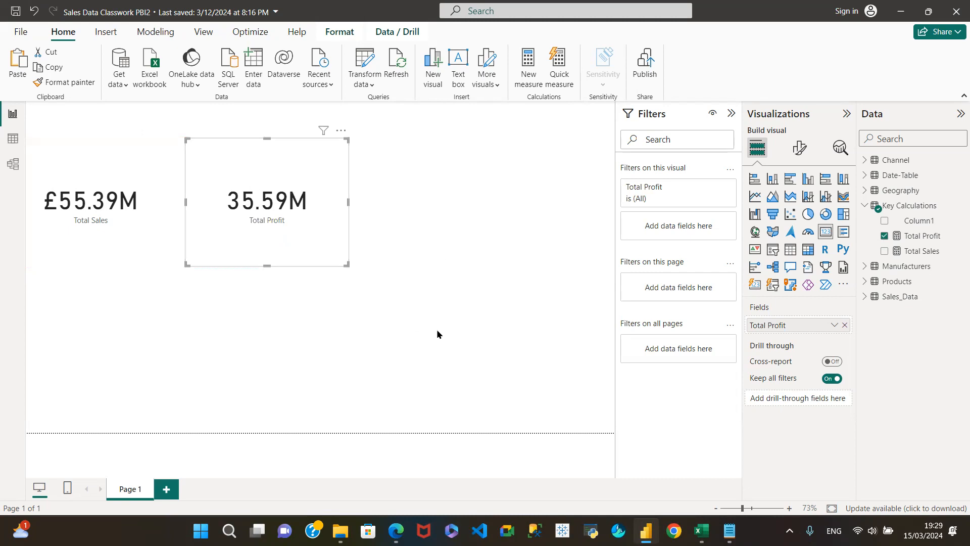
# Move the Total Sales and Total Profit cards down to the bottom of the report page
pyautogui.click(88, 158)
pyautogui.click(191, 184)
pyautogui.moveTo(122, 164); pyautogui.dragTo(117, 333)
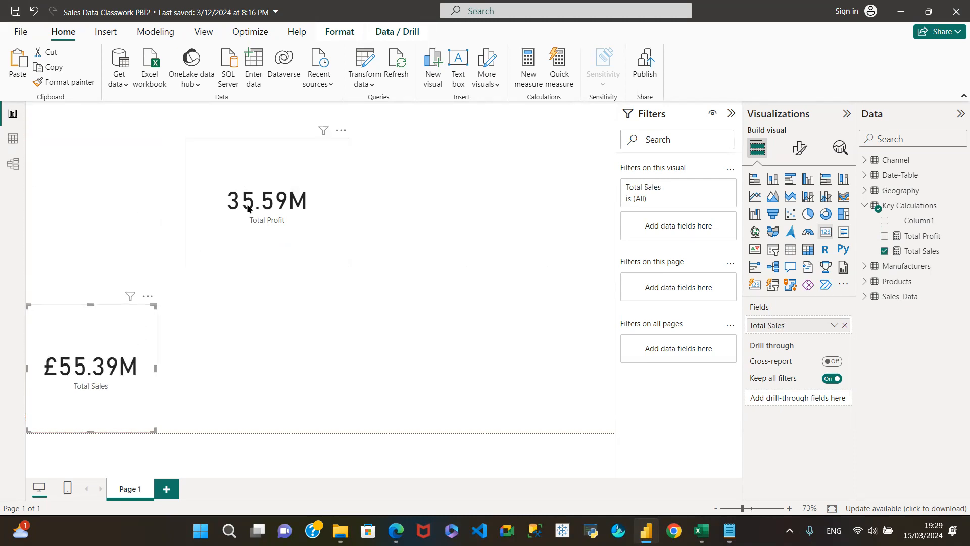
pyautogui.click(272, 180)
pyautogui.moveTo(277, 163); pyautogui.dragTo(275, 336)
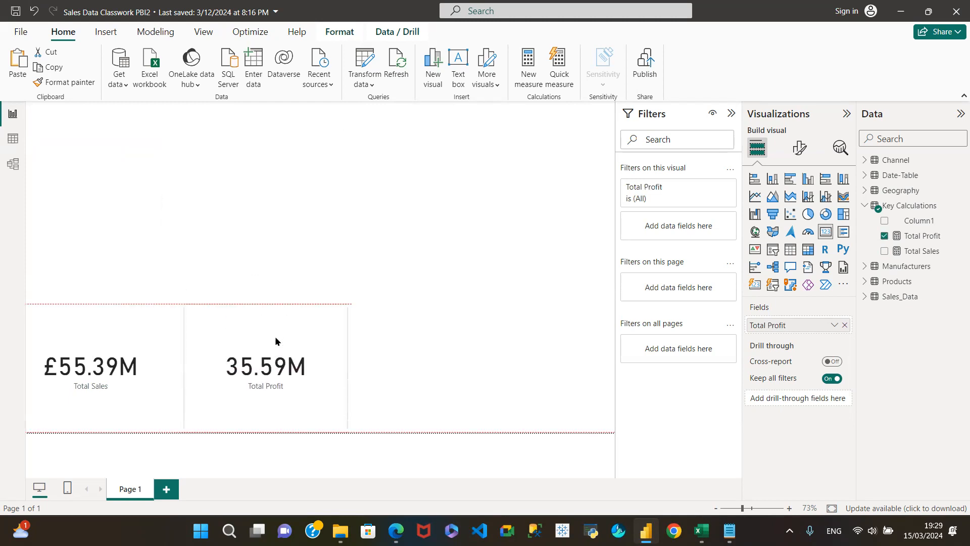
# Move the Total Sales and Total Profit cards from the page bottom back to the upper area, side by side
pyautogui.click(255, 202)
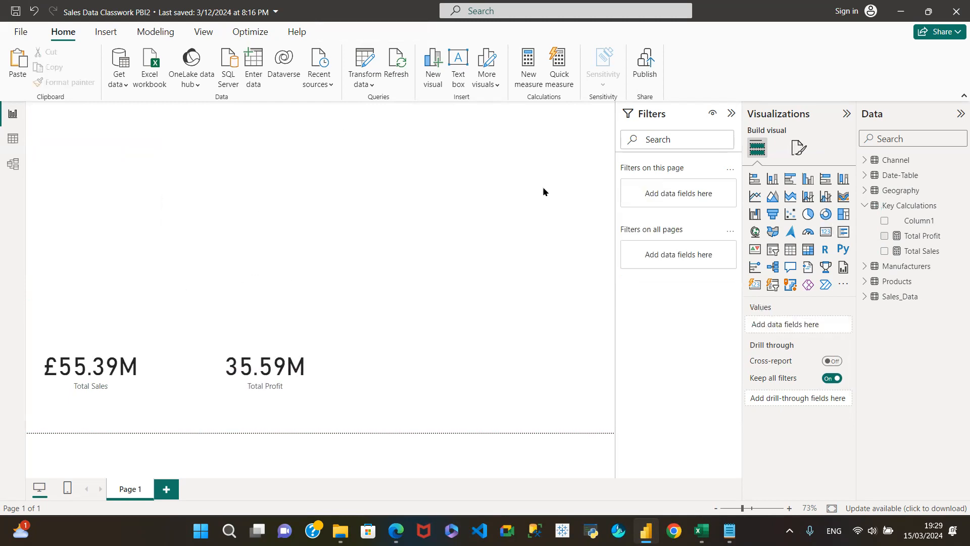
pyautogui.click(106, 320)
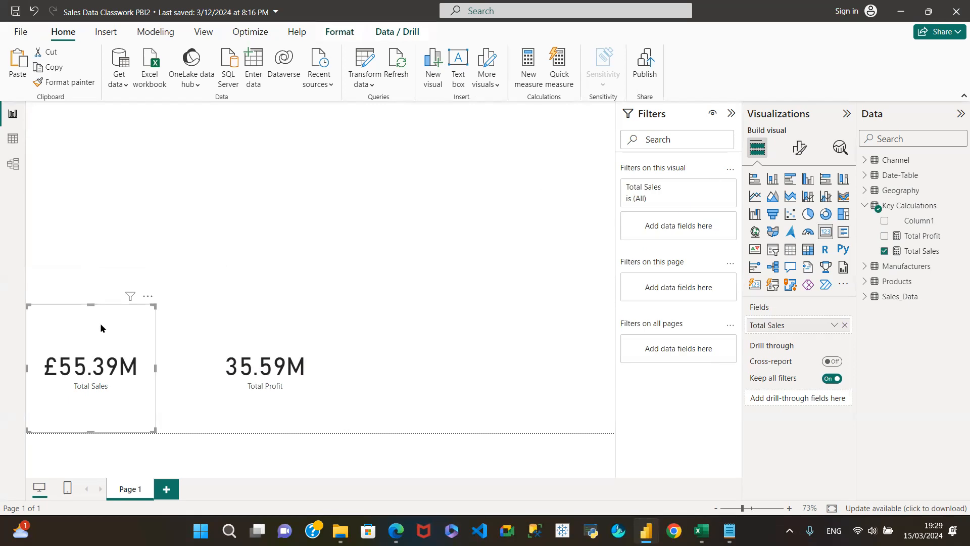
pyautogui.moveTo(100, 323); pyautogui.dragTo(81, 151)
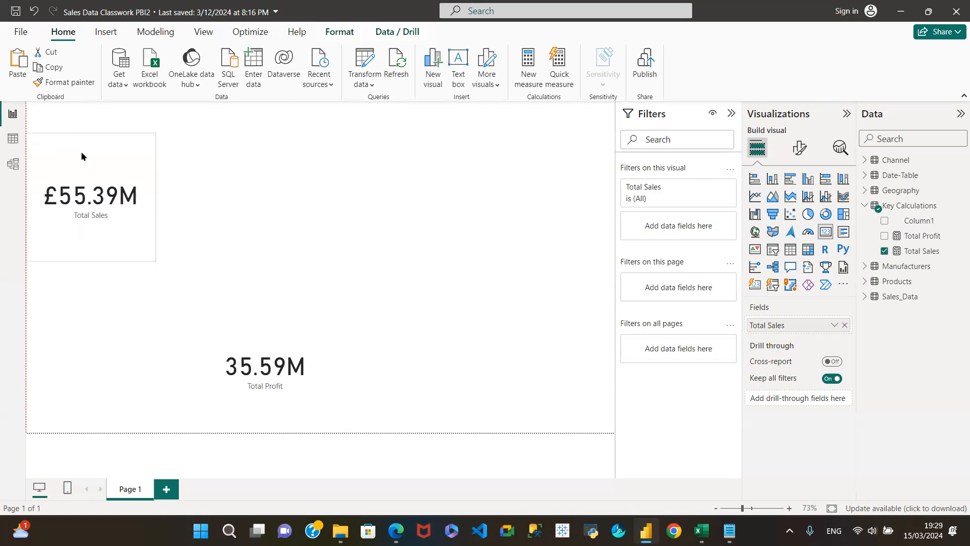
pyautogui.click(238, 325)
pyautogui.moveTo(237, 325); pyautogui.dragTo(249, 156)
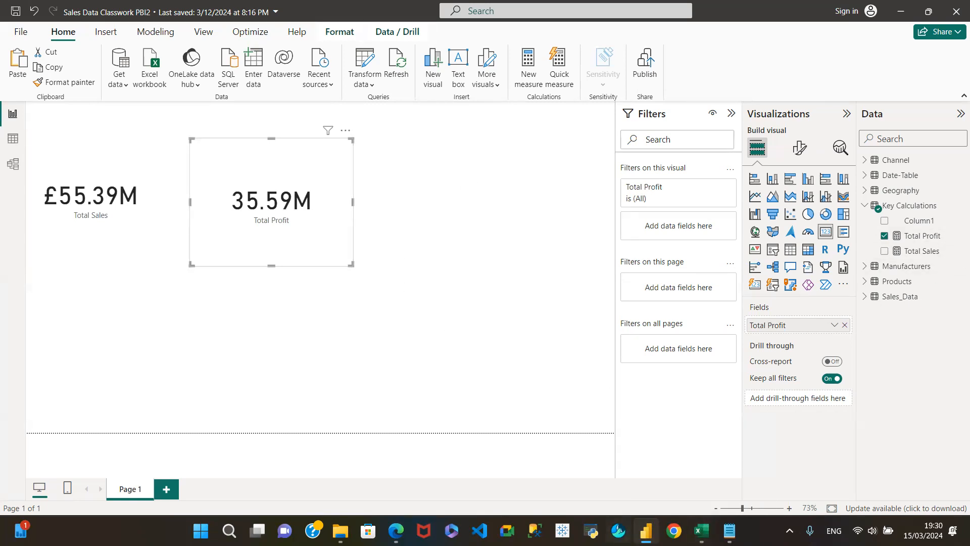
# Switch to the Suftnet Sales Data workbook in Excel and narrow the analysis-questions picture on BIXREQ from its left edge
pyautogui.moveTo(702, 530)
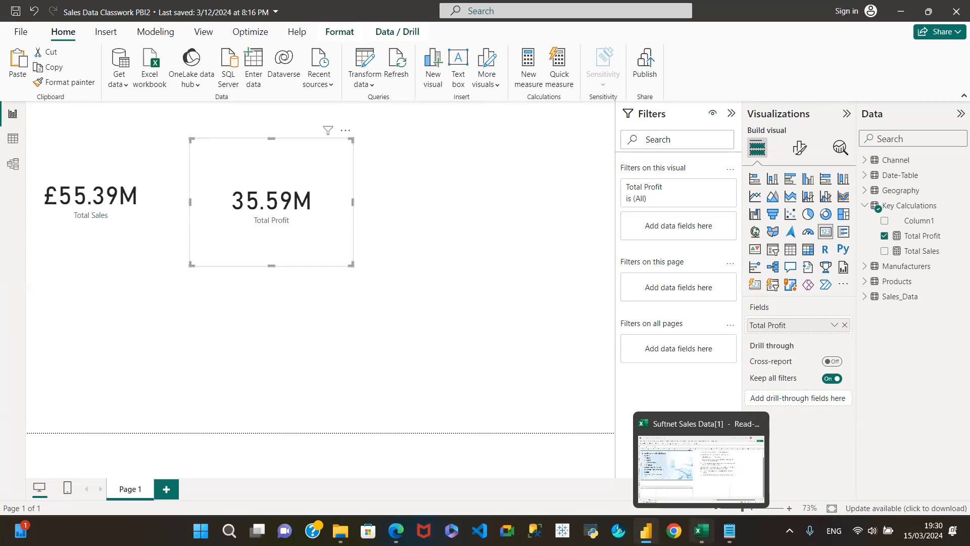
pyautogui.click(663, 463)
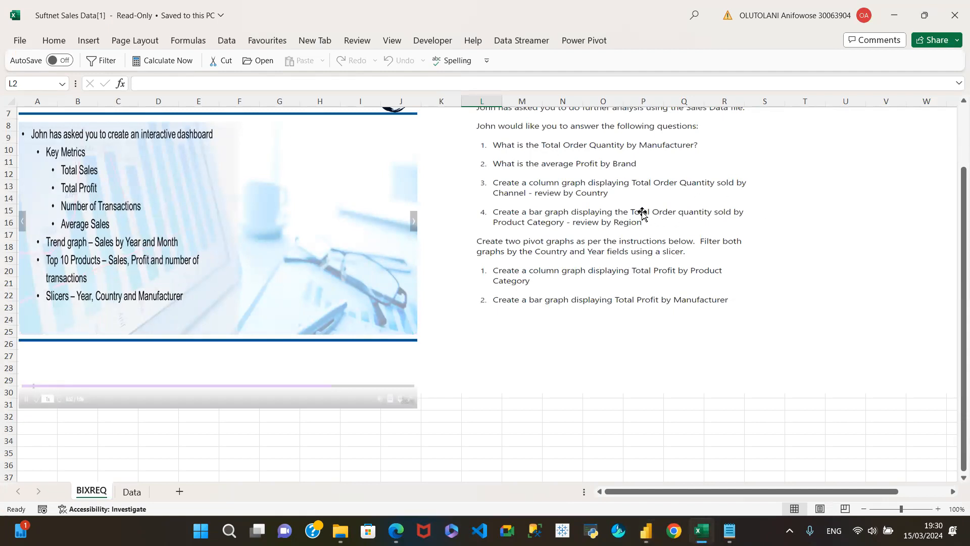
pyautogui.click(651, 183)
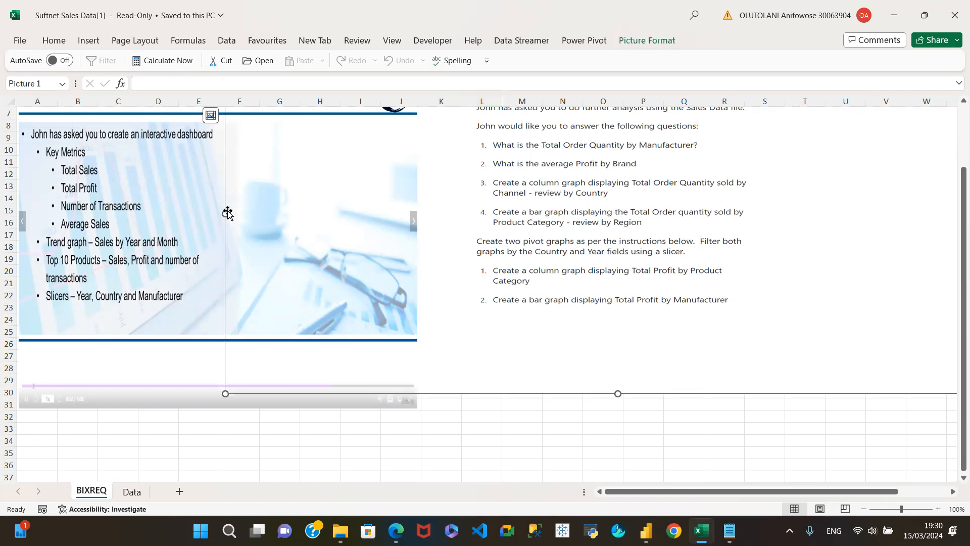
pyautogui.moveTo(226, 213); pyautogui.dragTo(391, 212)
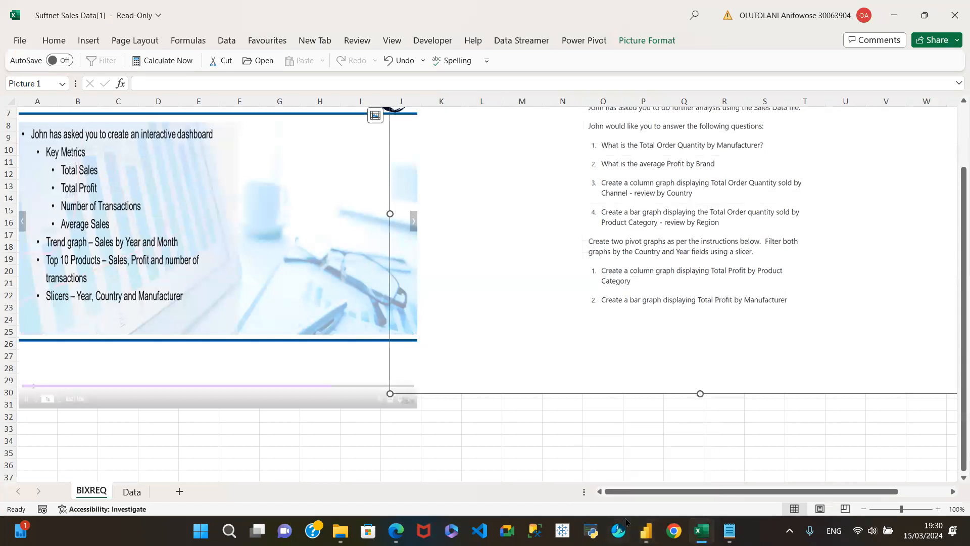
# Switch back to Power BI, show the Sales_Data table's rows and examine its Profit, Cost of Sales and Sales columns
pyautogui.moveTo(644, 530)
pyautogui.click(625, 463)
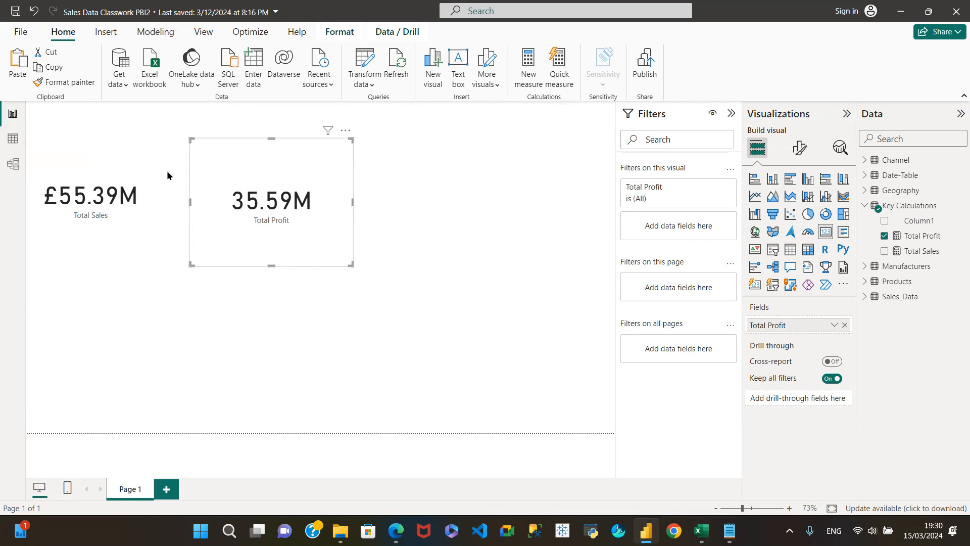
pyautogui.click(12, 138)
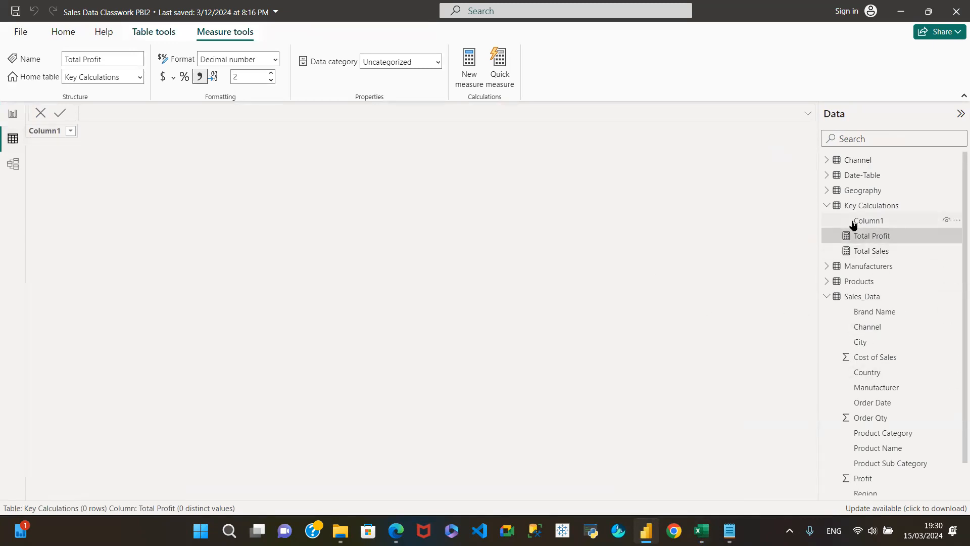
pyautogui.click(826, 207)
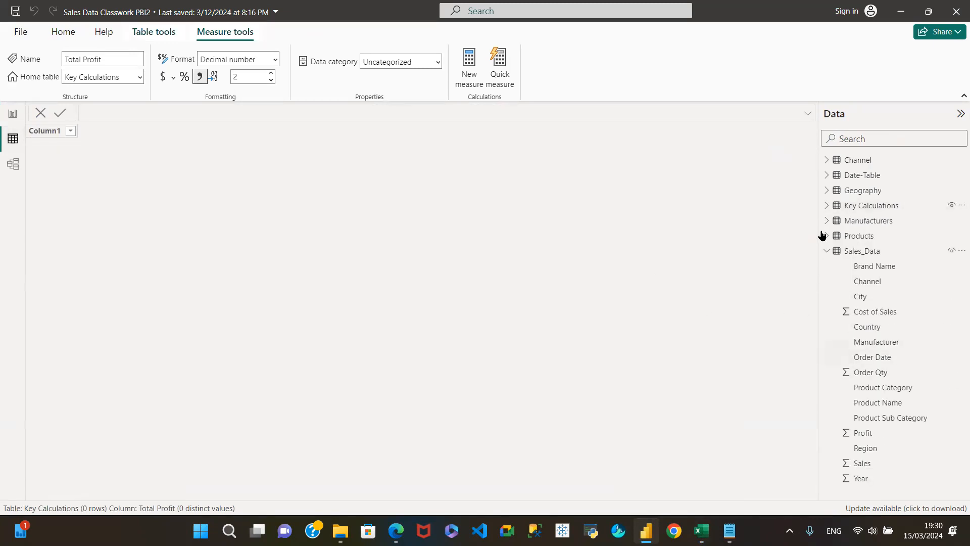
pyautogui.click(849, 252)
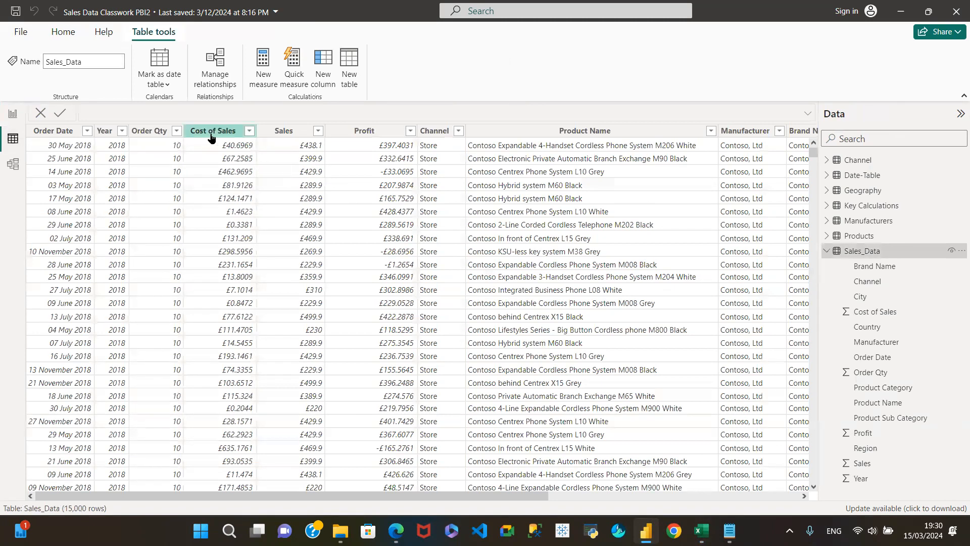
pyautogui.click(375, 133)
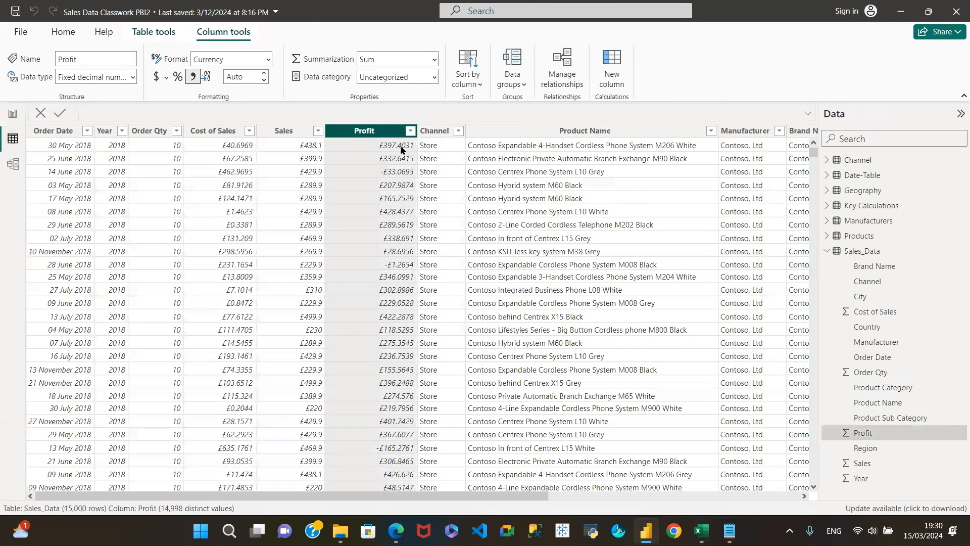
pyautogui.click(219, 132)
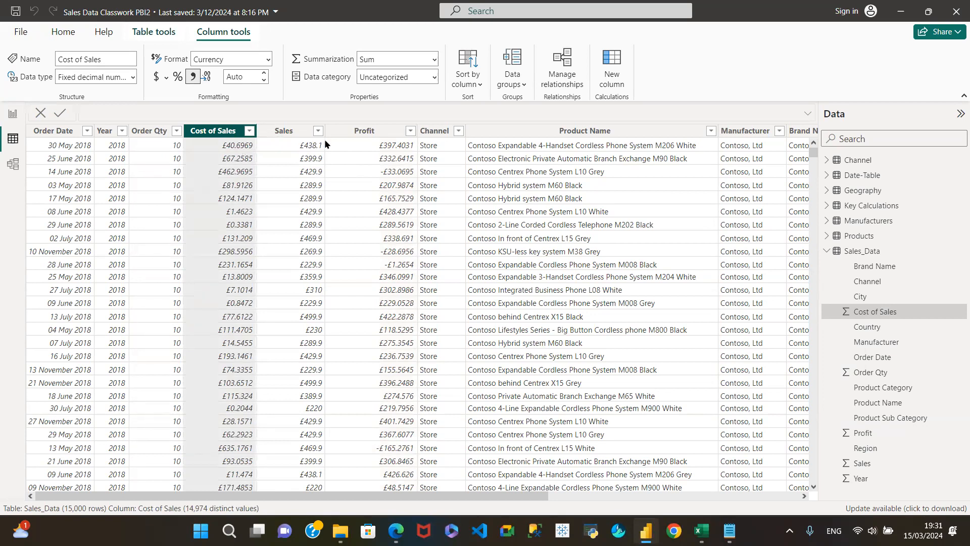
pyautogui.click(304, 135)
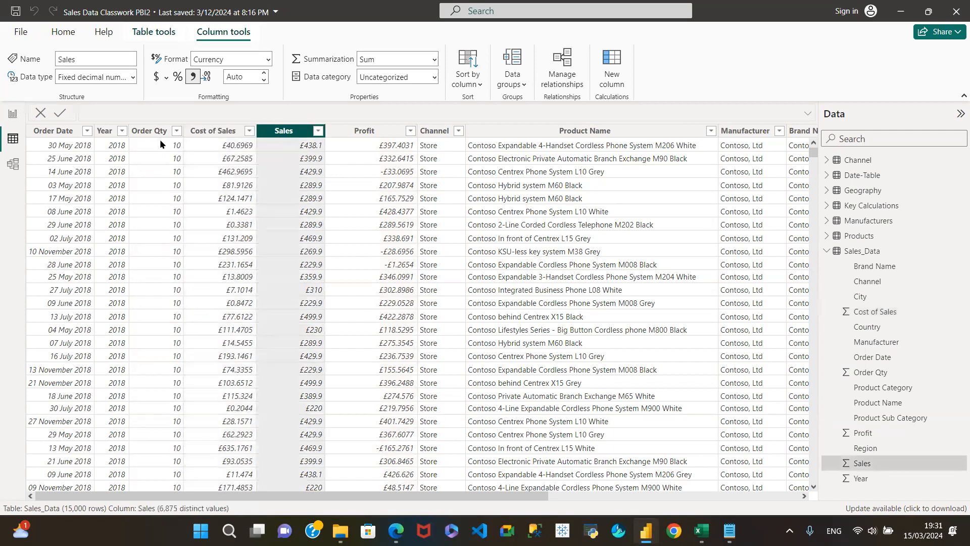
# Examine the Order Qty column of Sales_Data and compare the Cost of Sales, Sales and Profit columns with one another
pyautogui.click(144, 132)
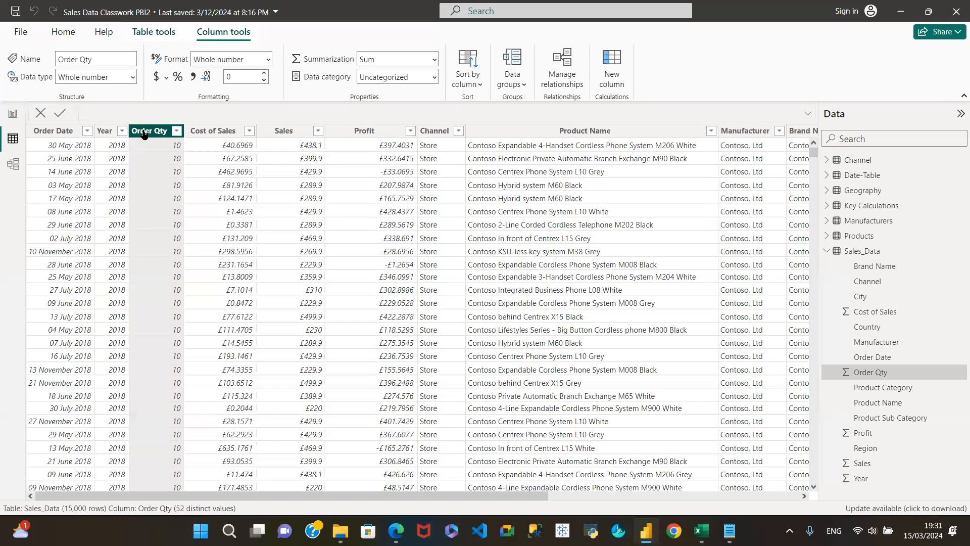
pyautogui.click(226, 134)
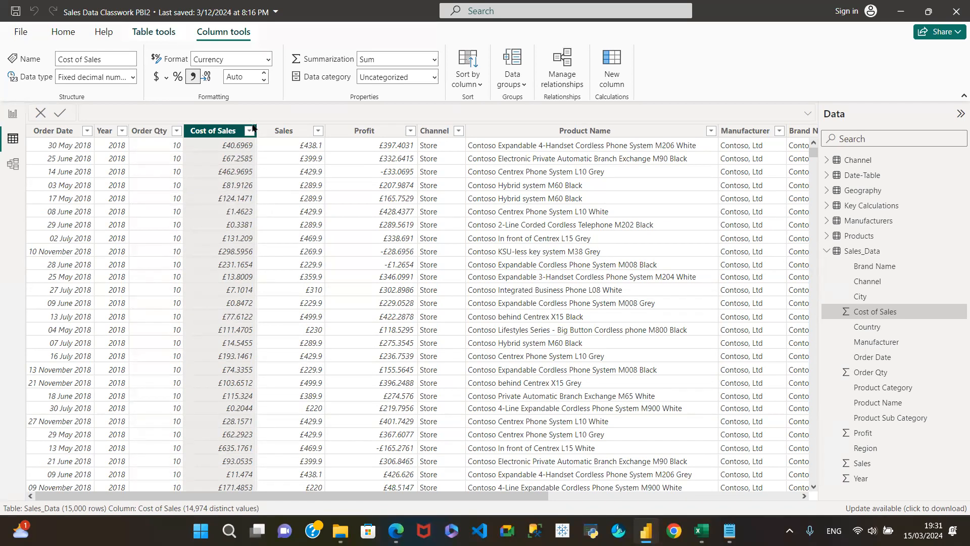
pyautogui.click(286, 132)
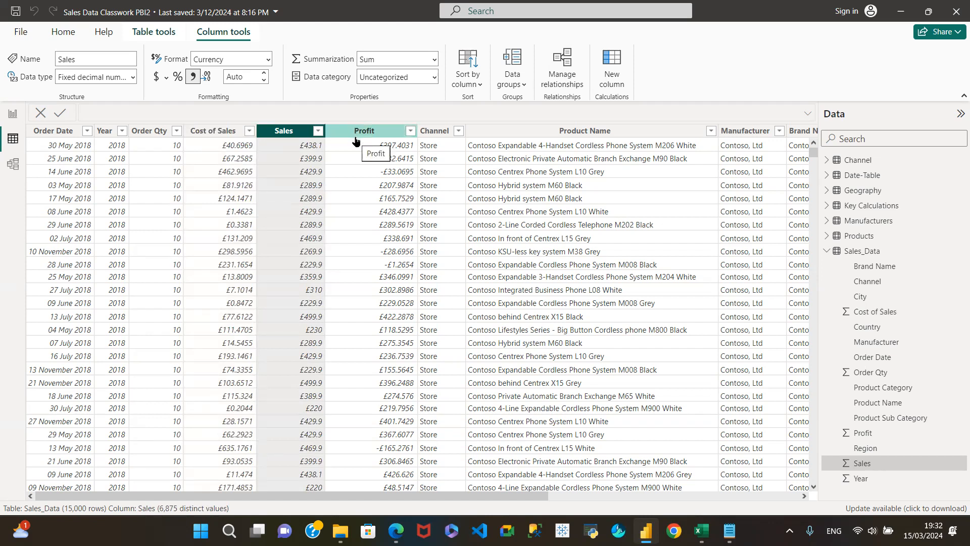
pyautogui.click(384, 133)
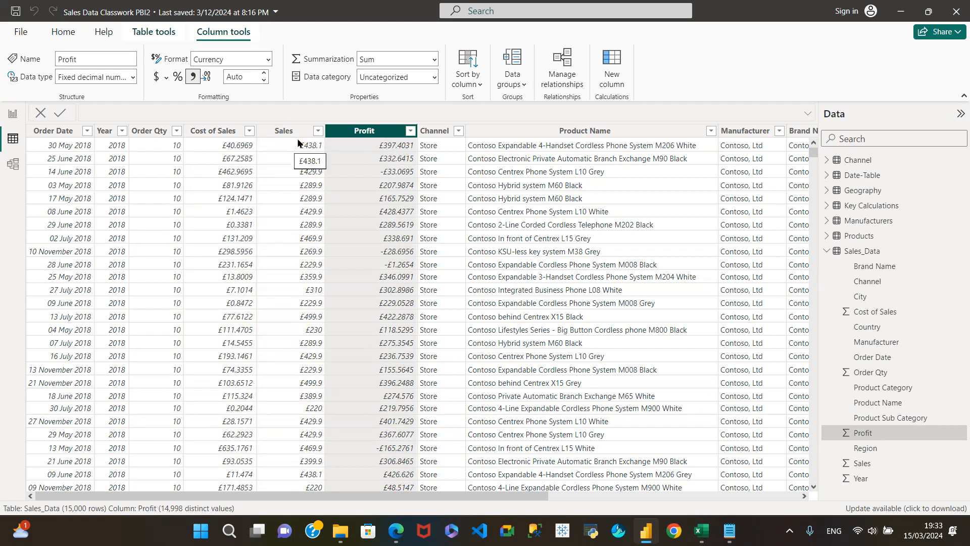
pyautogui.click(227, 133)
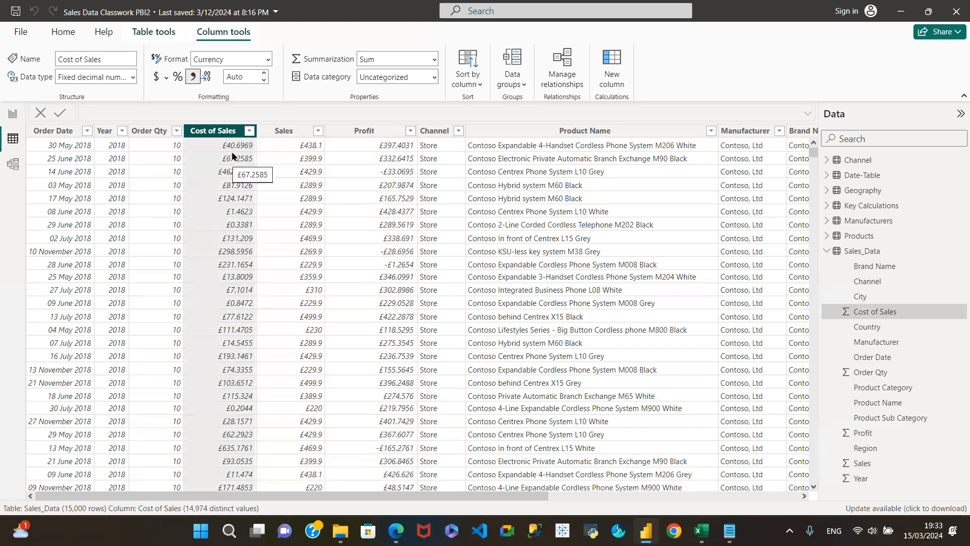
pyautogui.click(289, 132)
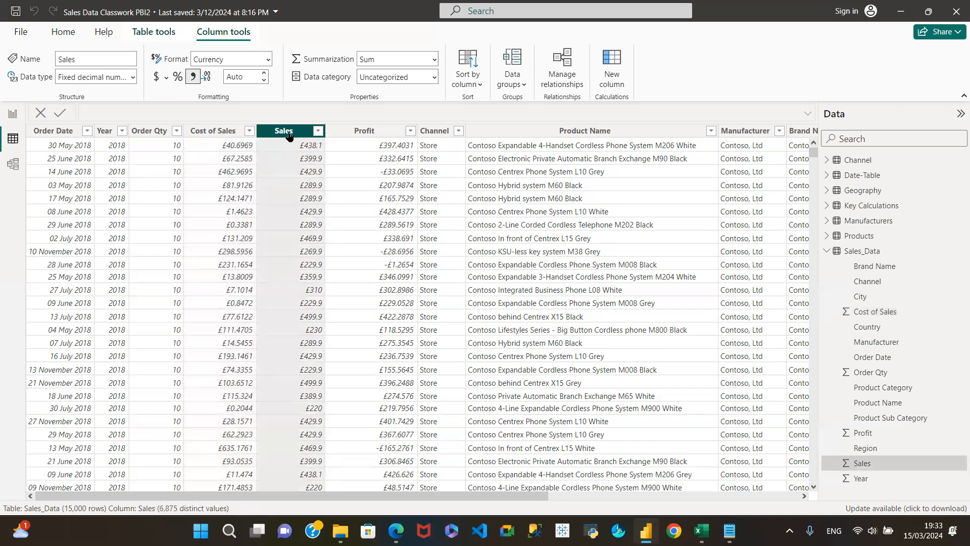